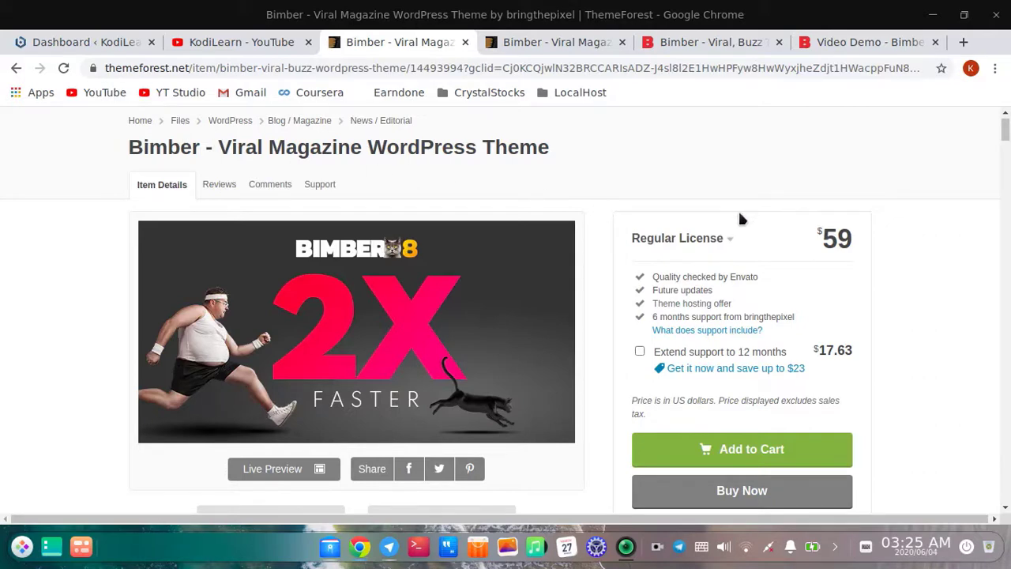
scroll(740, 215, "down", 1)
scroll(741, 215, "down", 1)
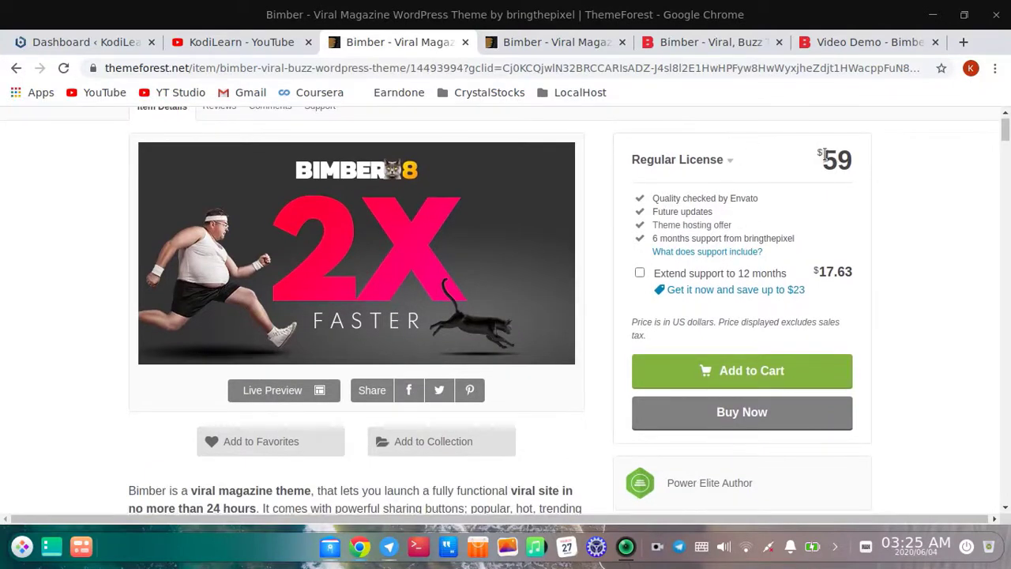
scroll(824, 156, "down", 6)
scroll(754, 259, "down", 6)
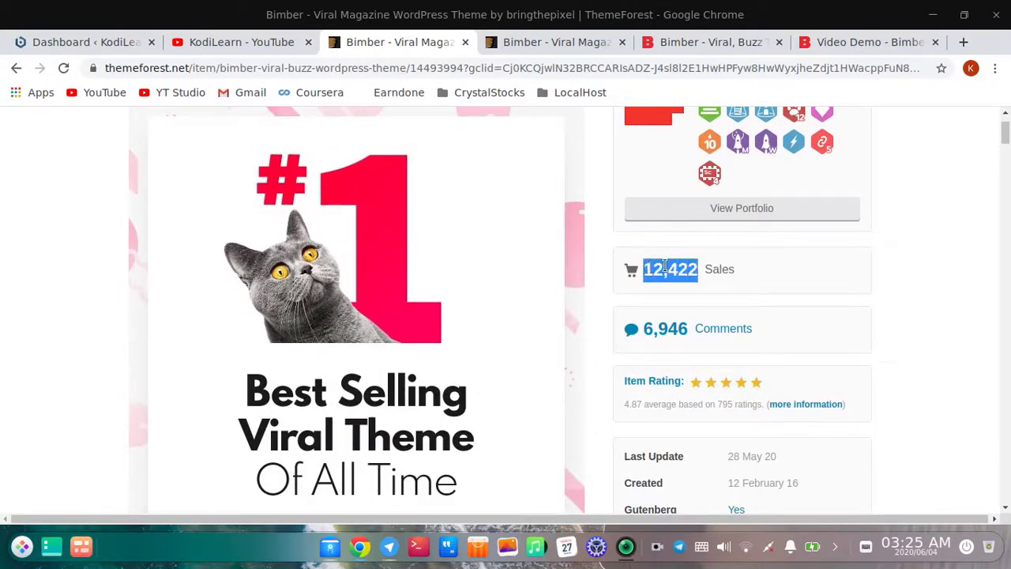
left_click(664, 267)
scroll(665, 267, "down", 4)
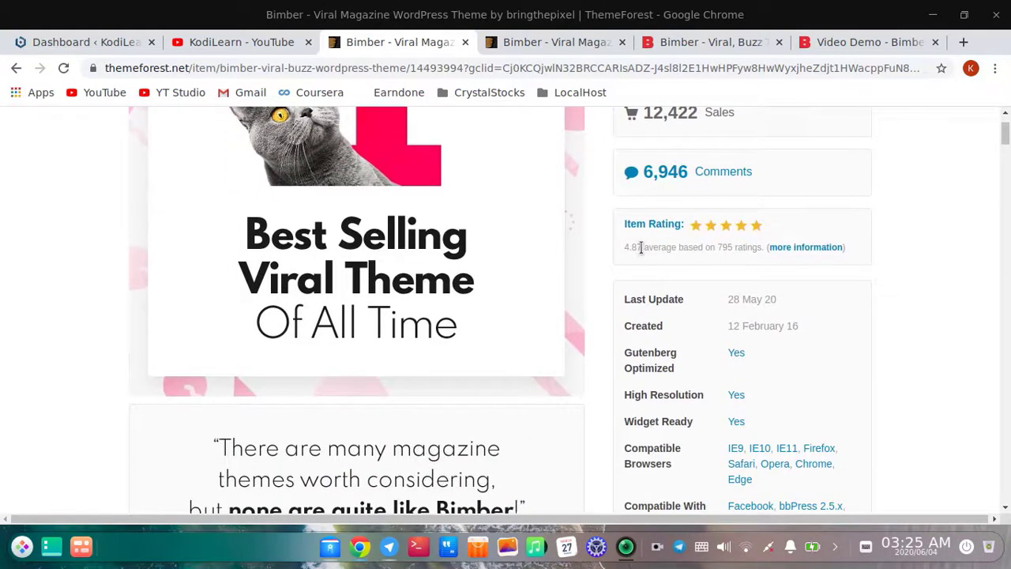
scroll(641, 248, "down", 1)
scroll(642, 253, "down", 18)
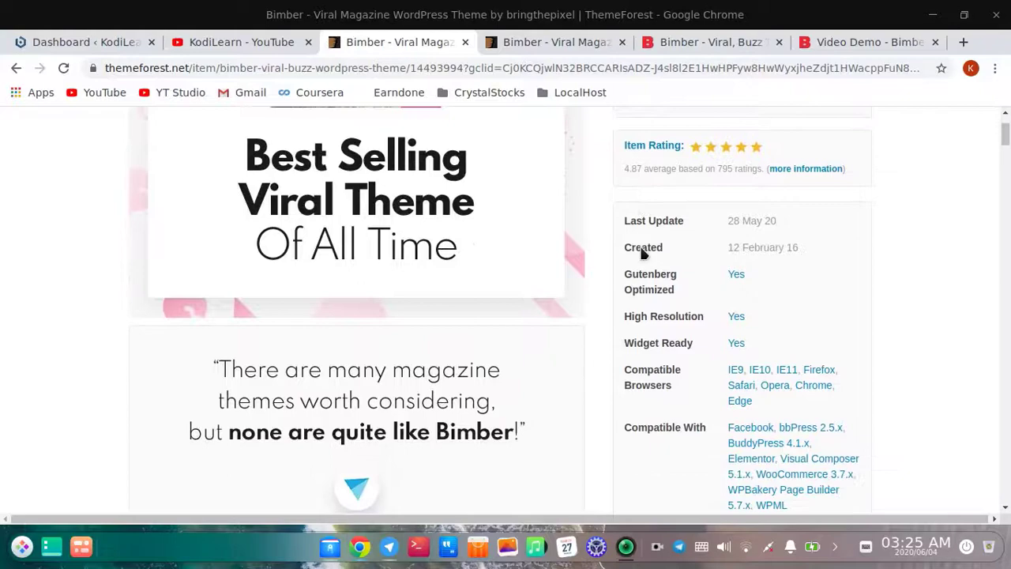
scroll(642, 253, "down", 5)
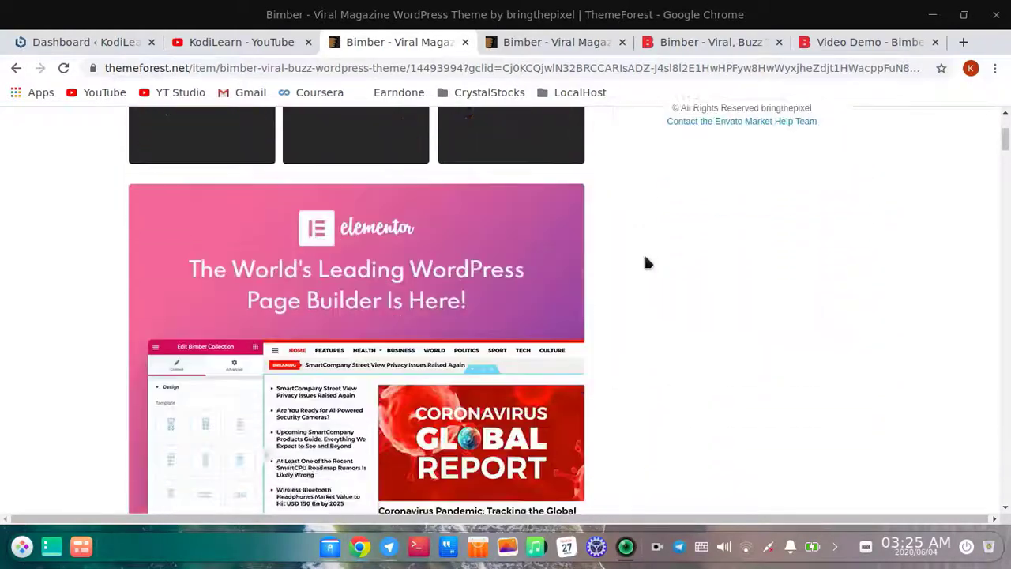
scroll(675, 291, "up", 1)
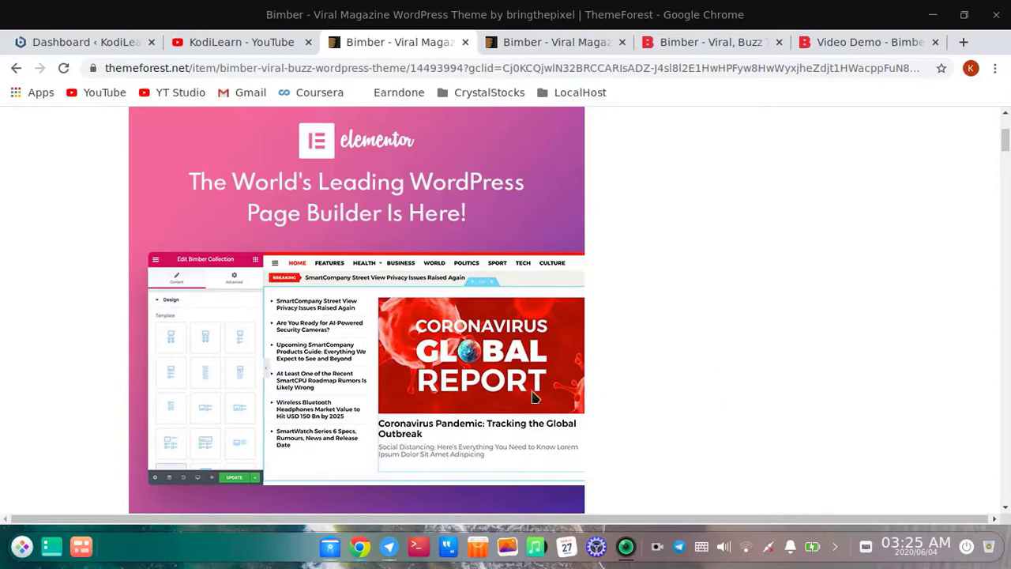
scroll(705, 291, "down", 4)
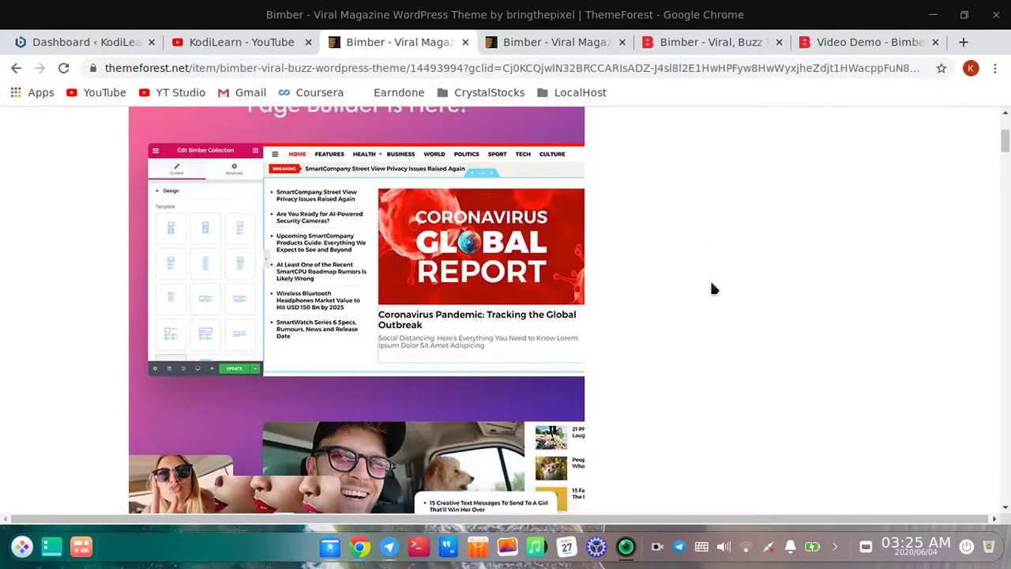
scroll(712, 290, "down", 20)
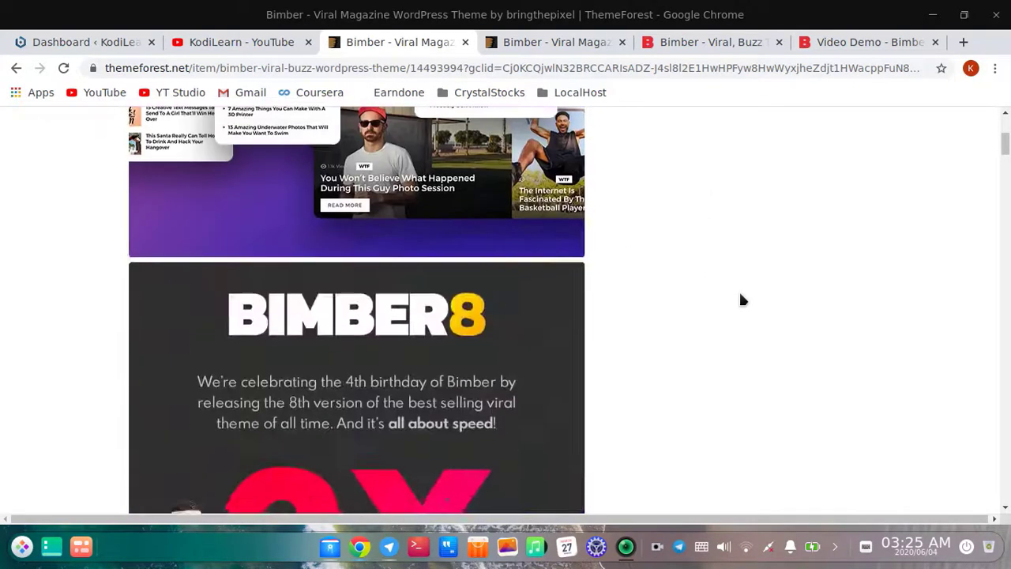
scroll(715, 273, "down", 20)
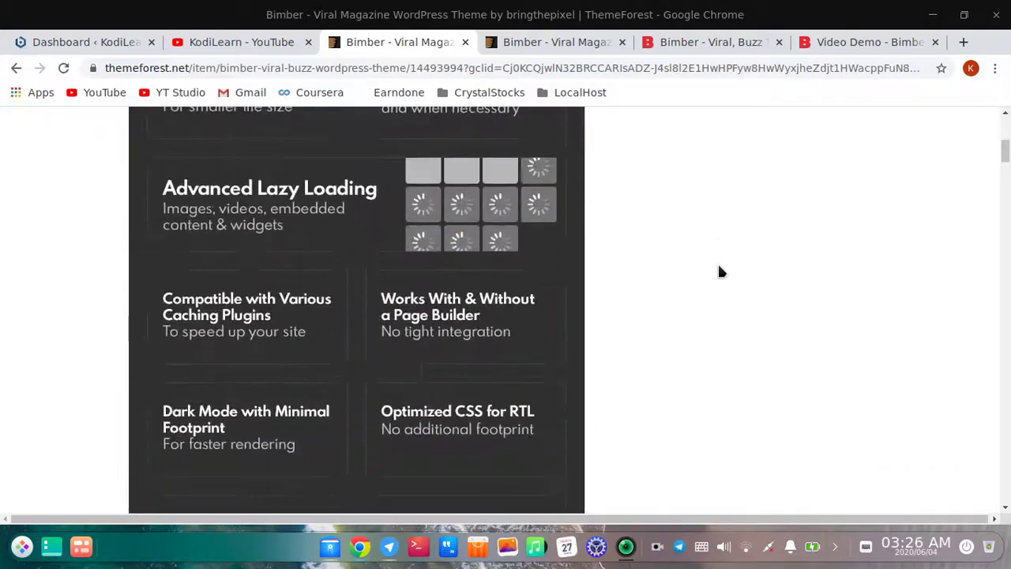
scroll(720, 273, "down", 7)
left_click_drag(1009, 174, 993, 97)
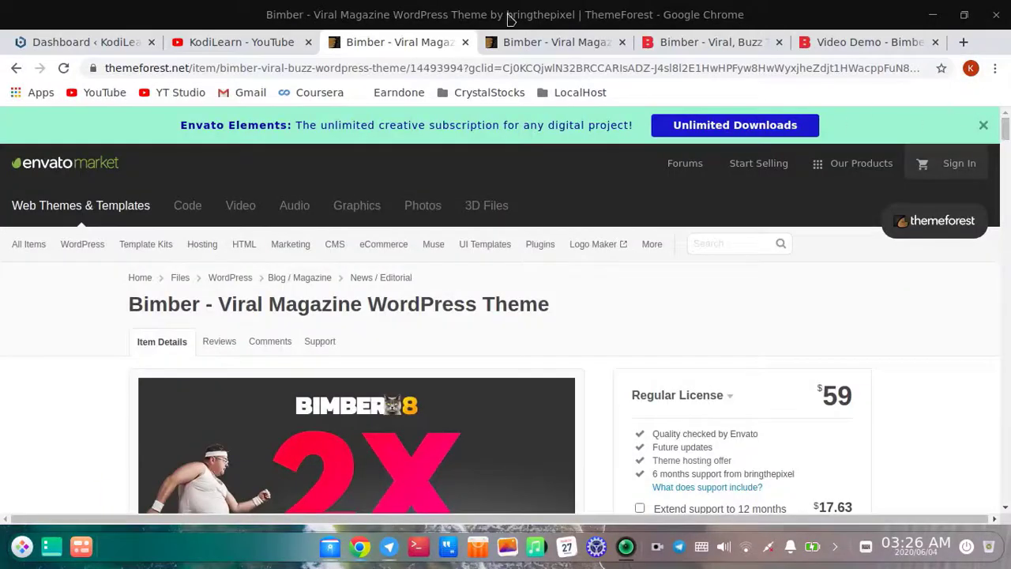
Browse the Bimber demo grid in Live Preview, then switch to the 'Bimber - Viral, Buzz' demo tab.
left_click(543, 37)
scroll(542, 240, "down", 15)
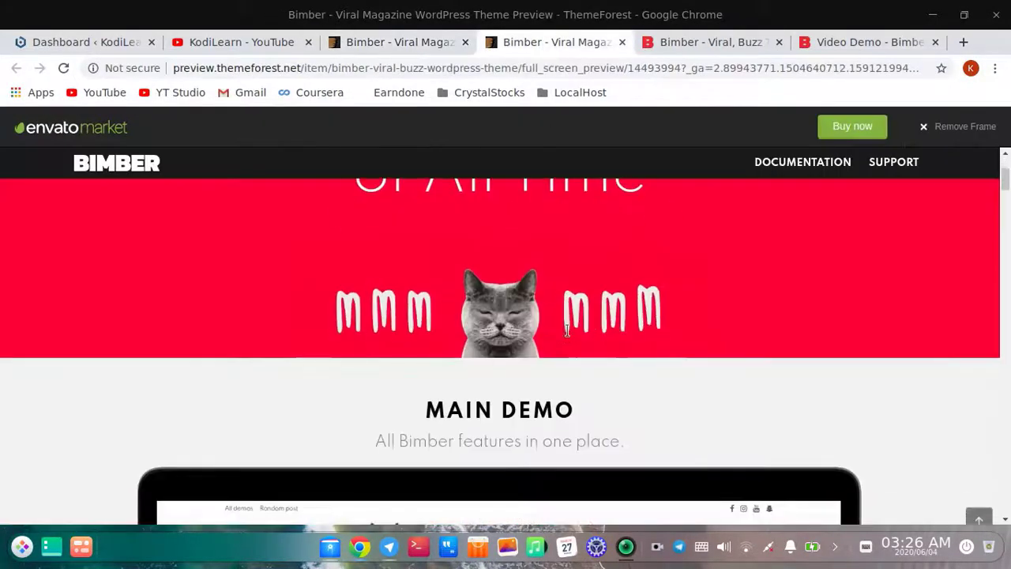
scroll(567, 338, "down", 7)
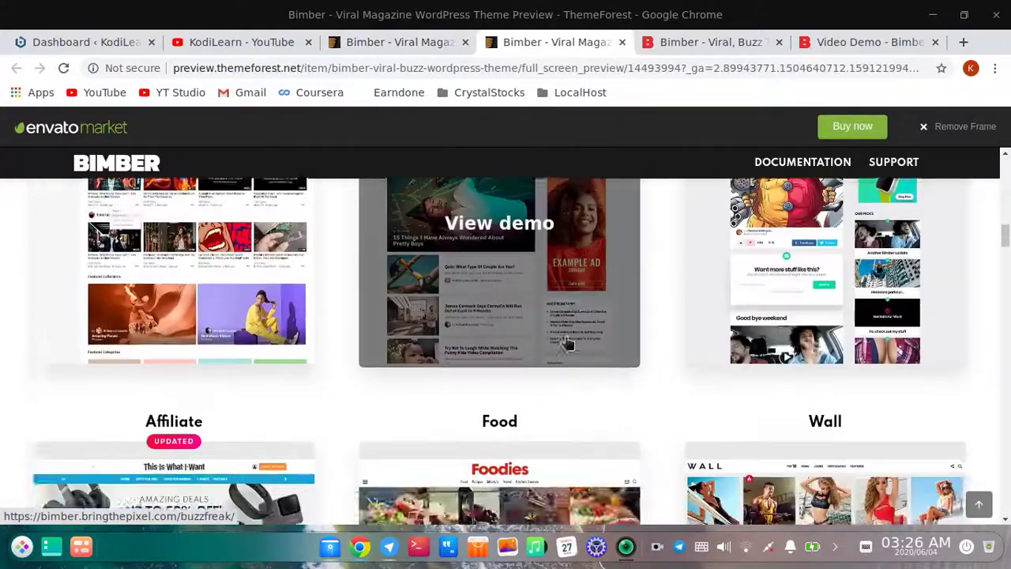
scroll(542, 354, "up", 12)
scroll(277, 482, "up", 3)
scroll(549, 388, "down", 3)
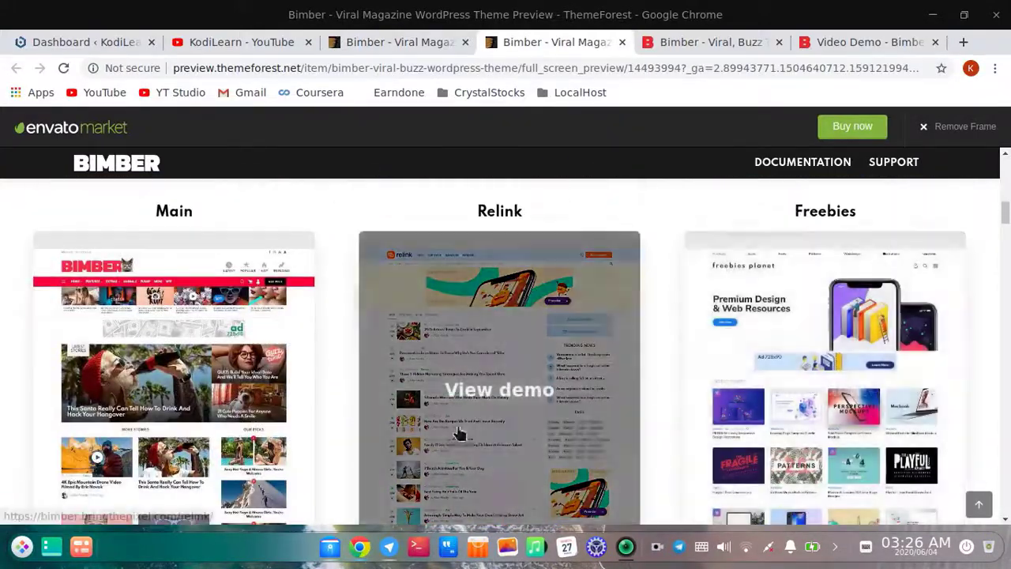
scroll(266, 371, "down", 5)
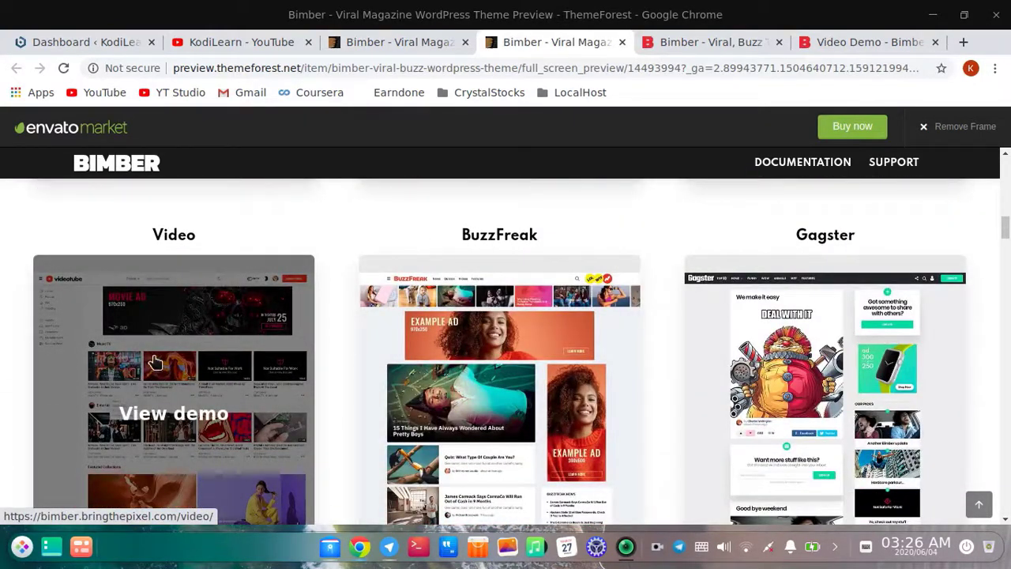
scroll(83, 347, "down", 5)
scroll(154, 383, "up", 1)
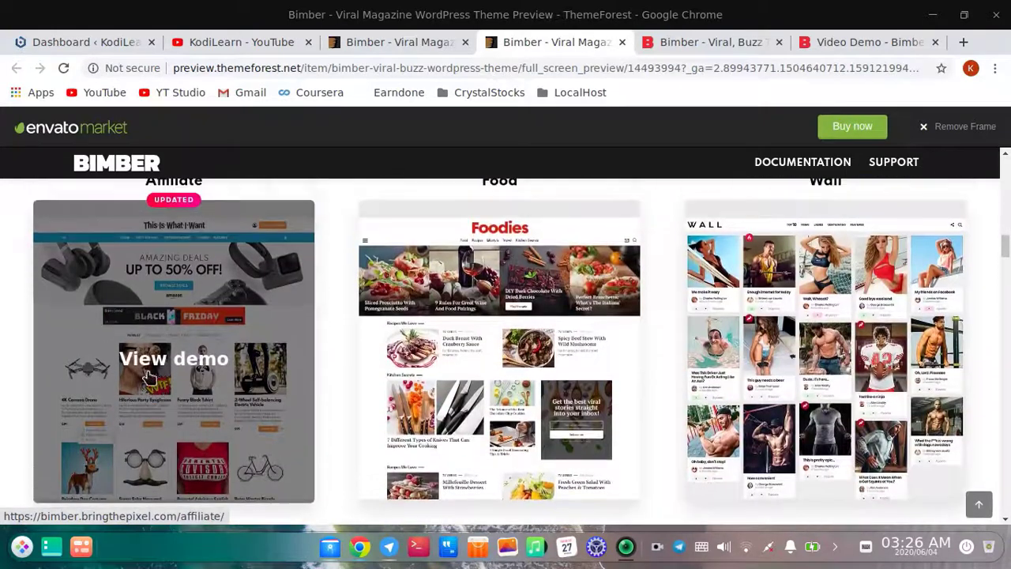
scroll(474, 351, "up", 1)
scroll(560, 368, "down", 5)
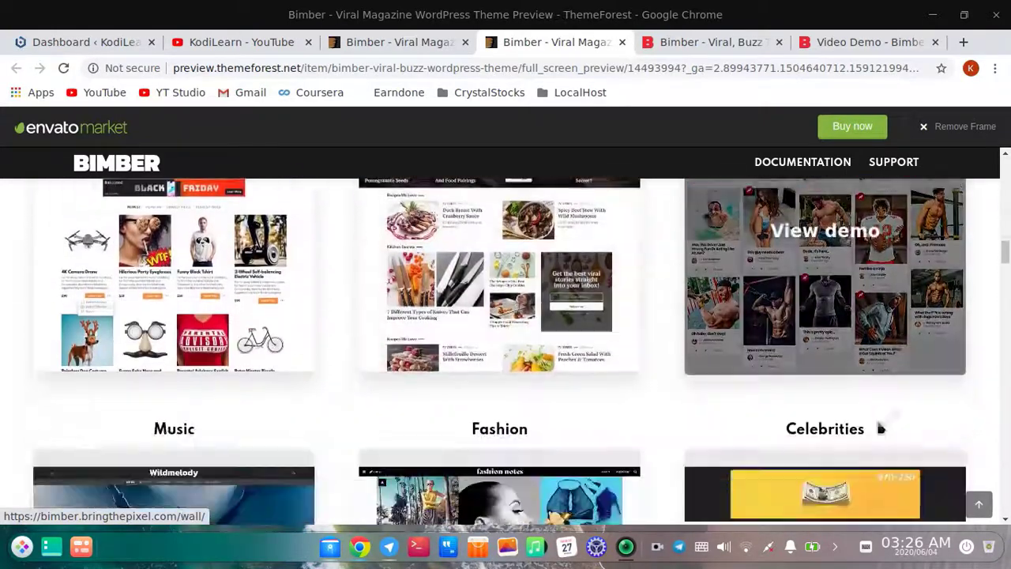
scroll(357, 419, "down", 10)
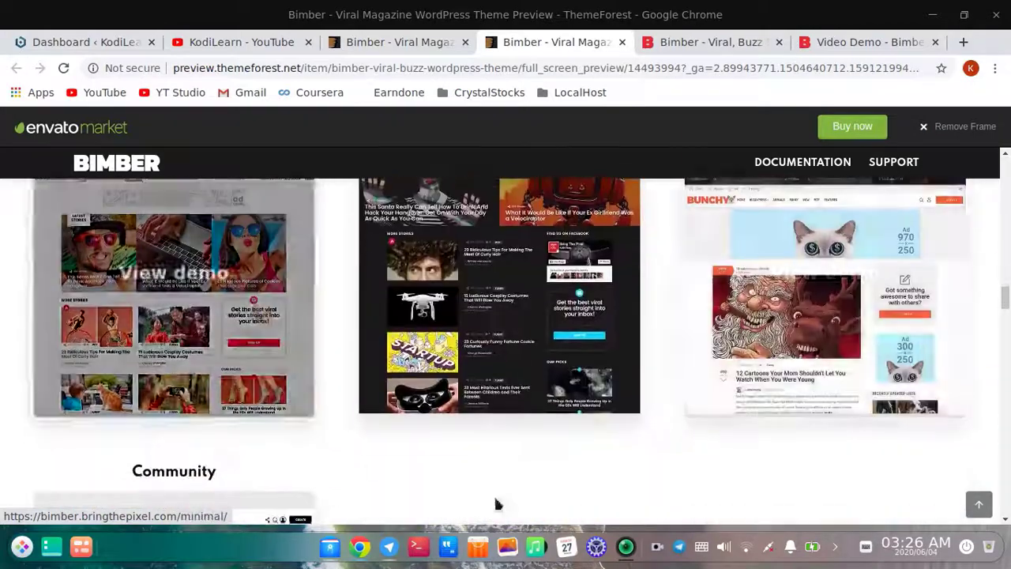
scroll(672, 506, "down", 5)
left_click_drag(1008, 325, 909, 150)
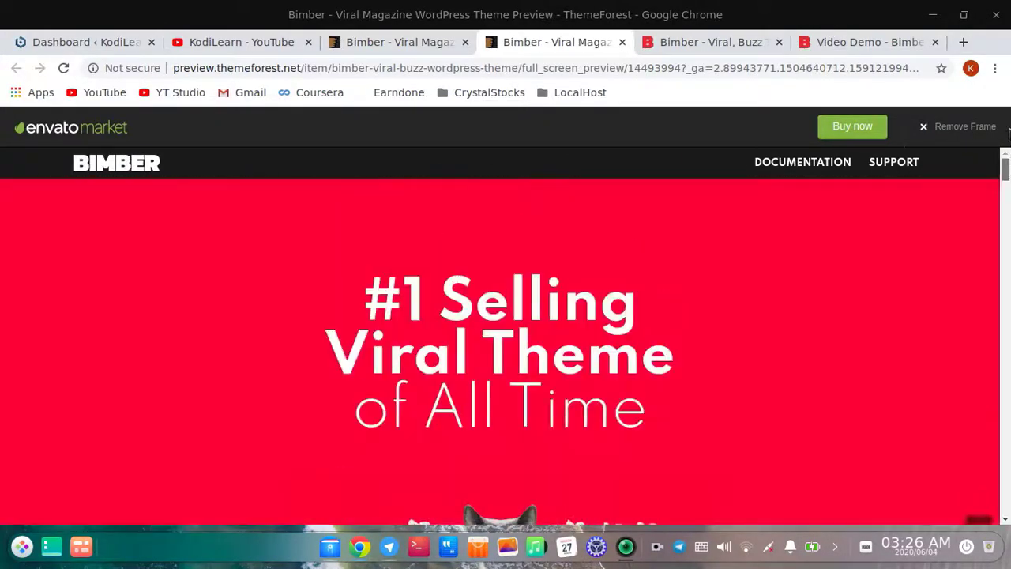
left_click(706, 44)
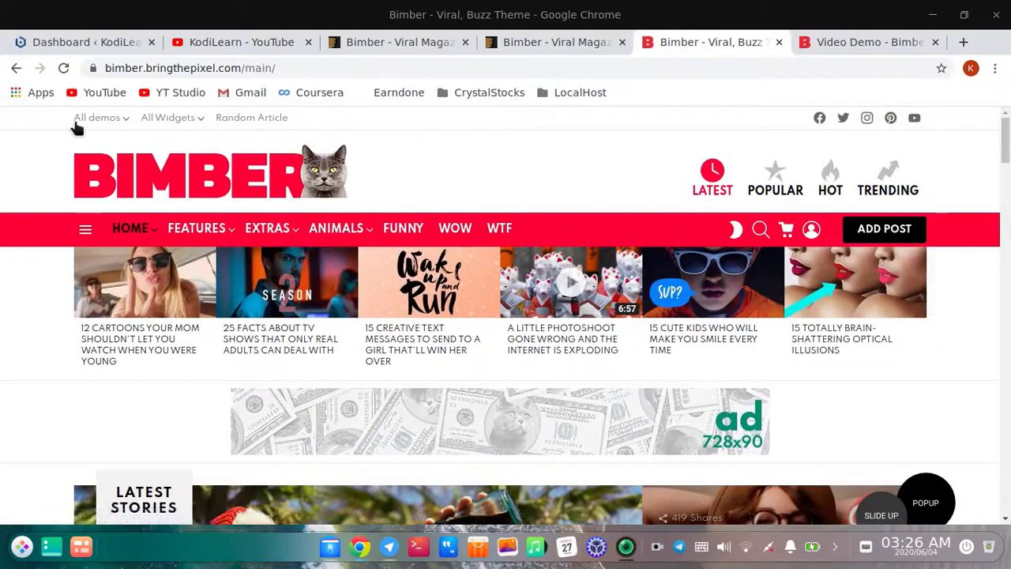
Open the Trending posts page, then return to Latest posts on the main page.
mouse_move(118, 125)
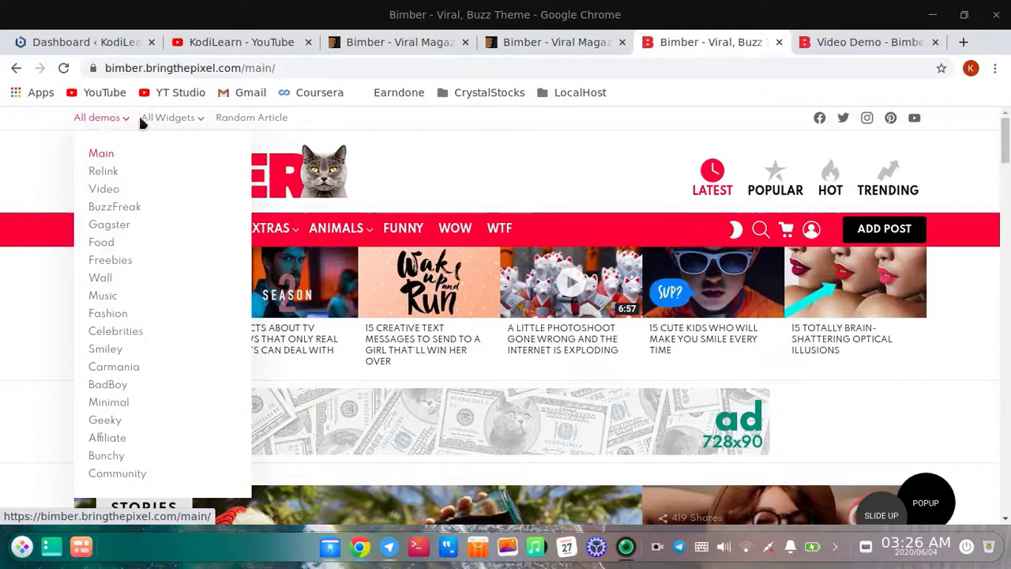
mouse_move(199, 119)
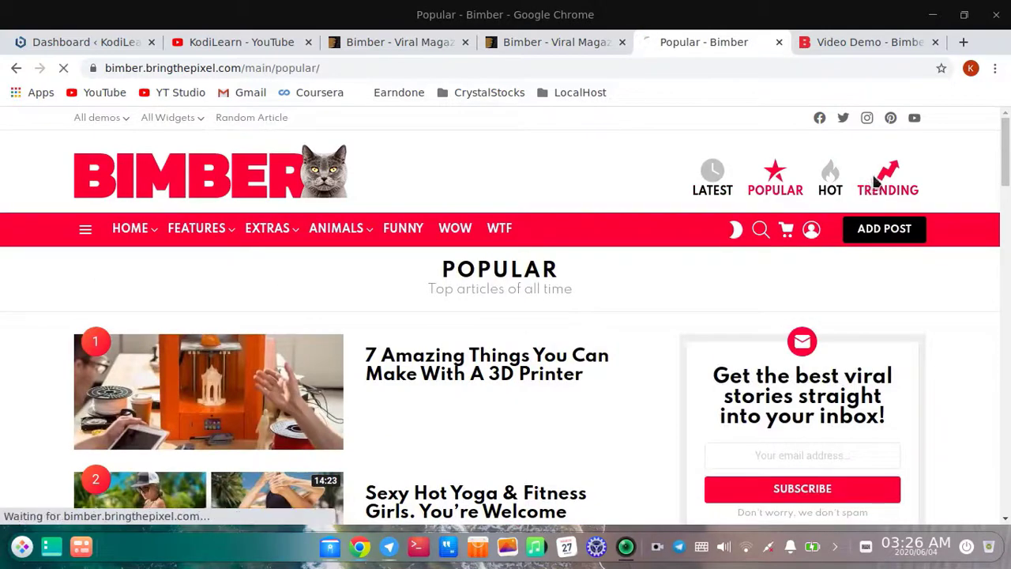
left_click(875, 182)
left_click(699, 190)
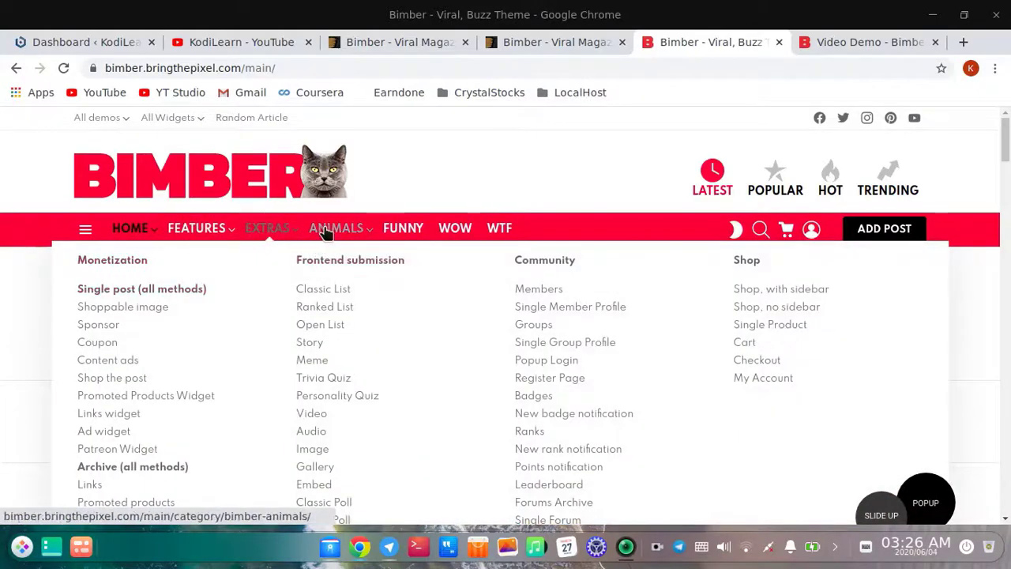
Open and close the slide-out site menu.
mouse_move(336, 231)
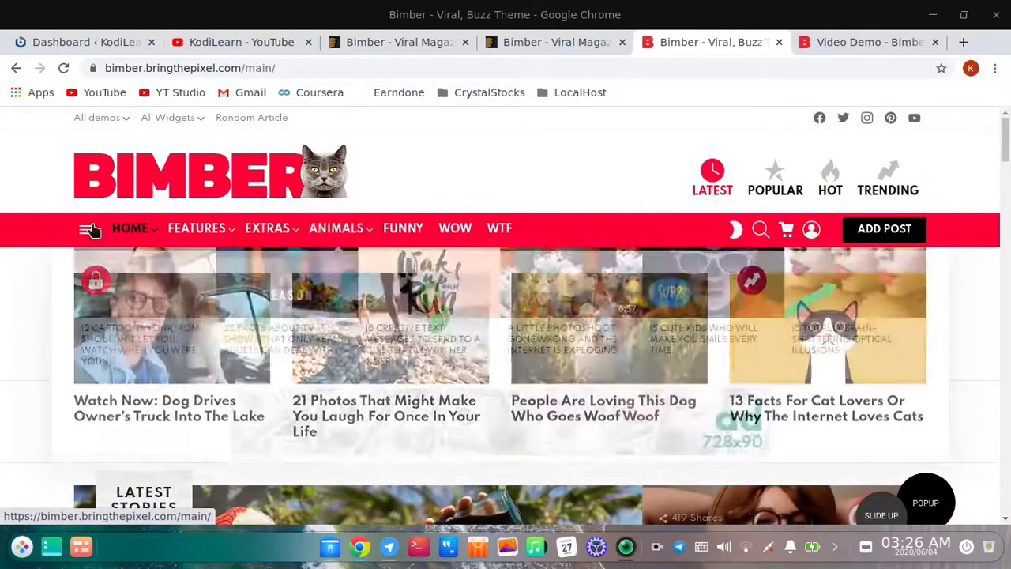
left_click(86, 229)
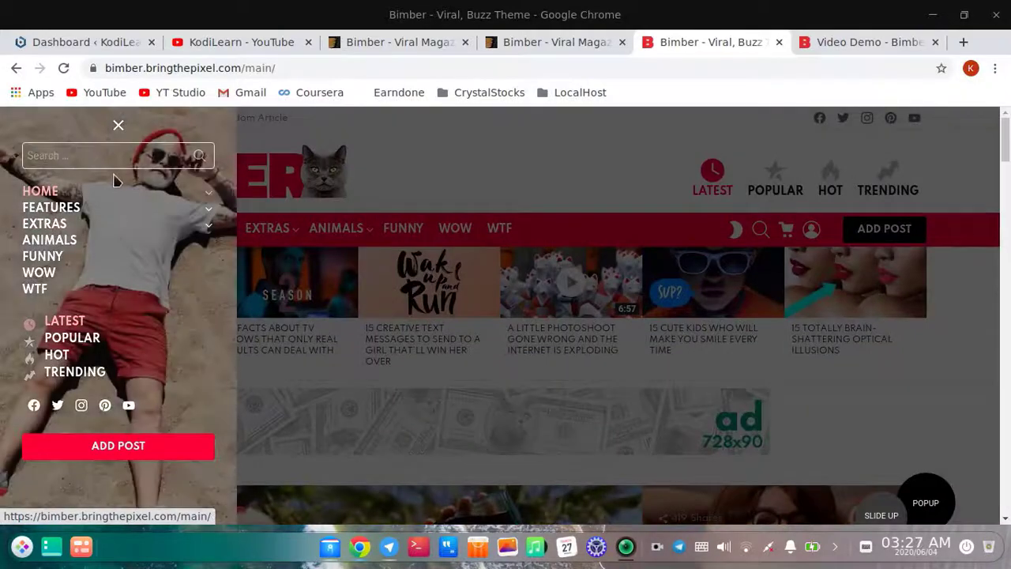
left_click(118, 128)
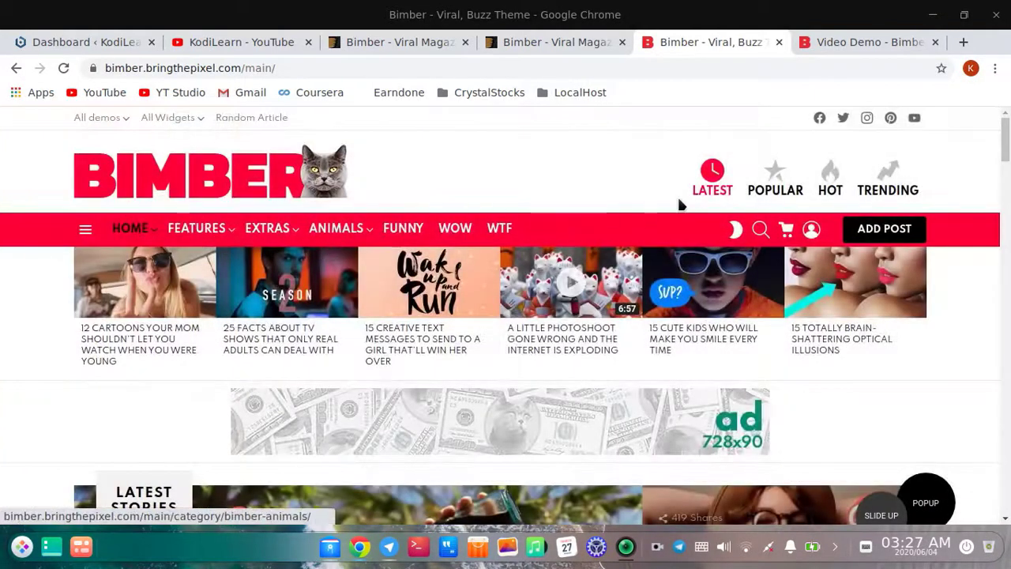
Toggle between light and dark mode, leaving the Main demo in dark mode.
left_click(735, 231)
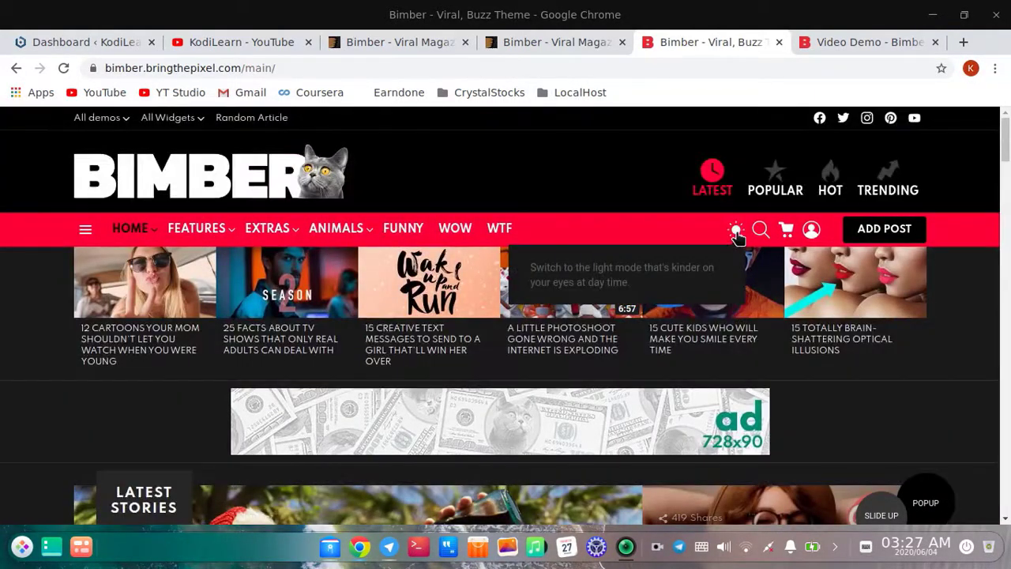
left_click(736, 232)
left_click(734, 233)
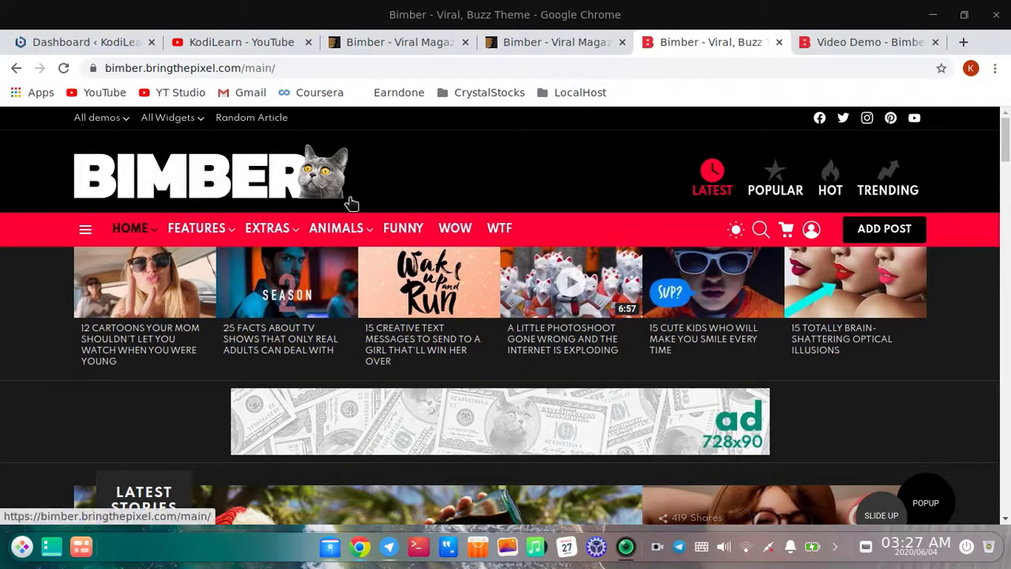
left_click(736, 233)
left_click(733, 229)
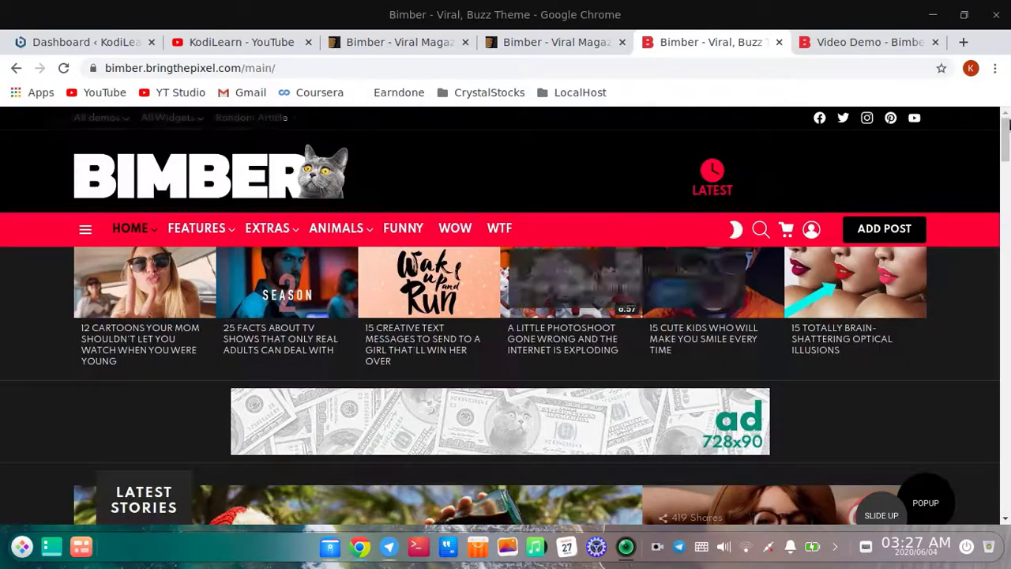
left_click_drag(1006, 139, 994, 95)
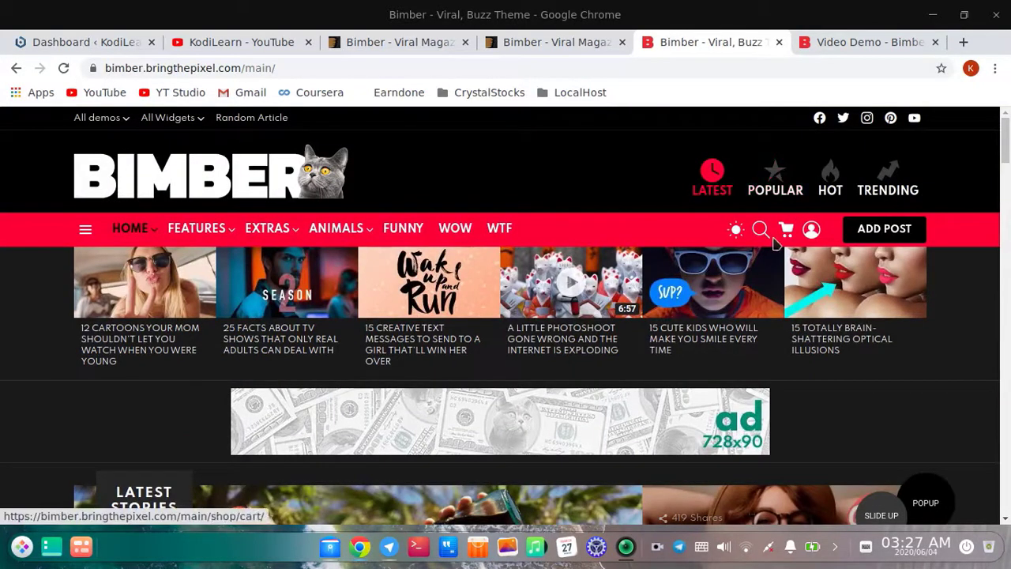
Switch the homepage to light mode, and open and close the login form.
left_click(734, 231)
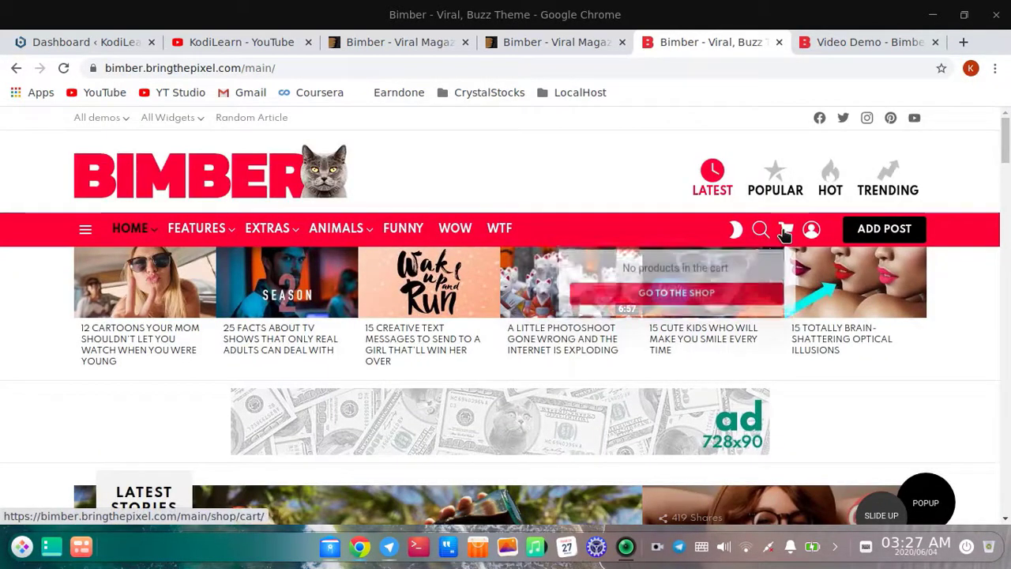
left_click(812, 231)
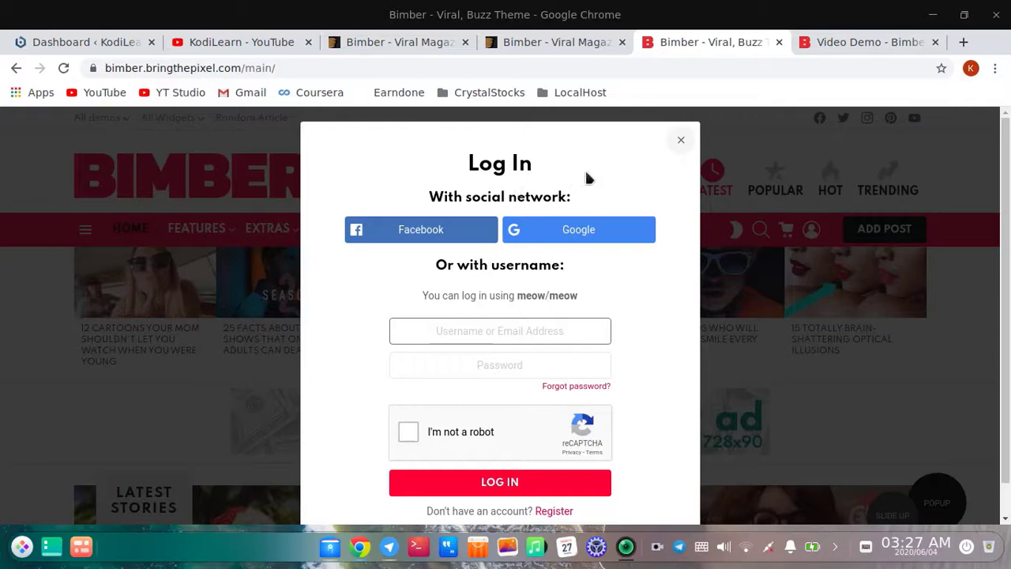
left_click(681, 143)
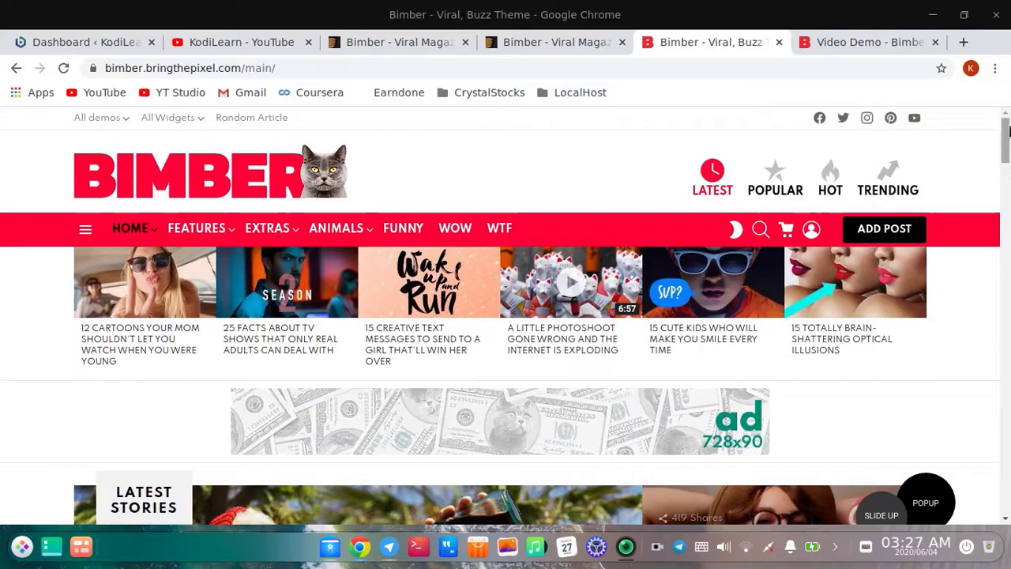
Scroll down to the footer, jump back to the top, and bring up the slide-up subscribe panel.
left_click_drag(1008, 130, 1009, 451)
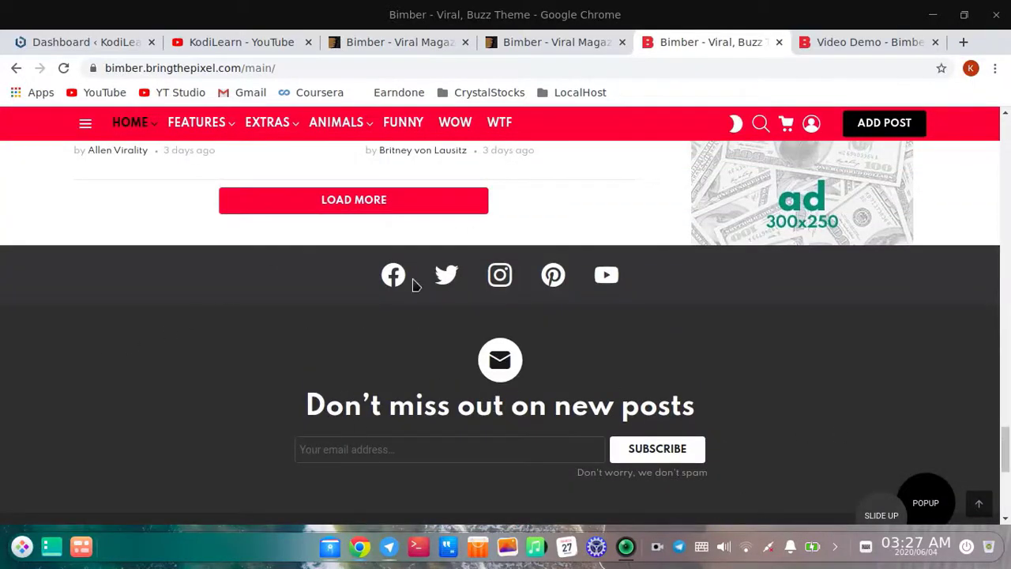
scroll(403, 292, "down", 5)
scroll(205, 284, "up", 2)
scroll(174, 221, "down", 2)
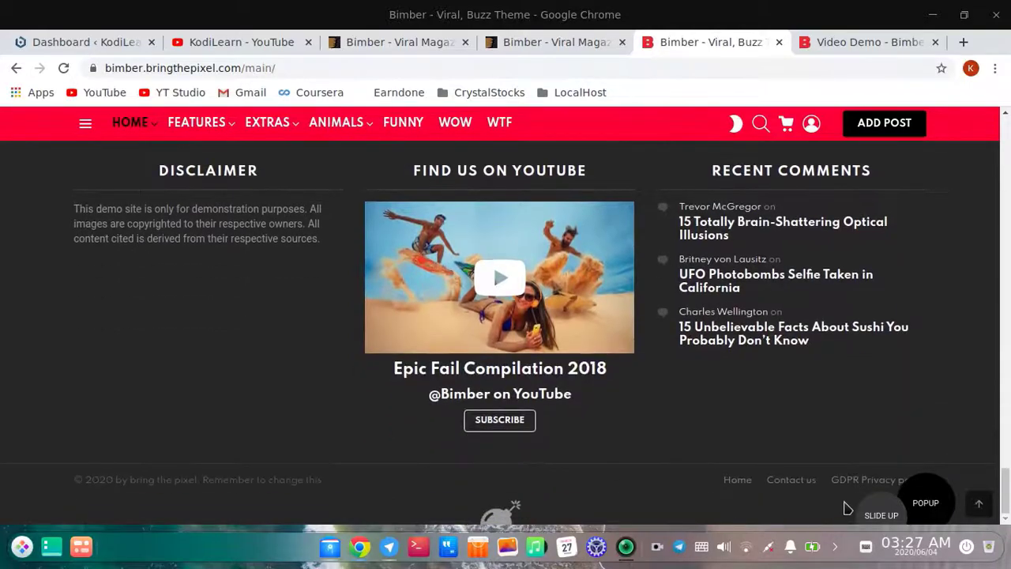
left_click(979, 503)
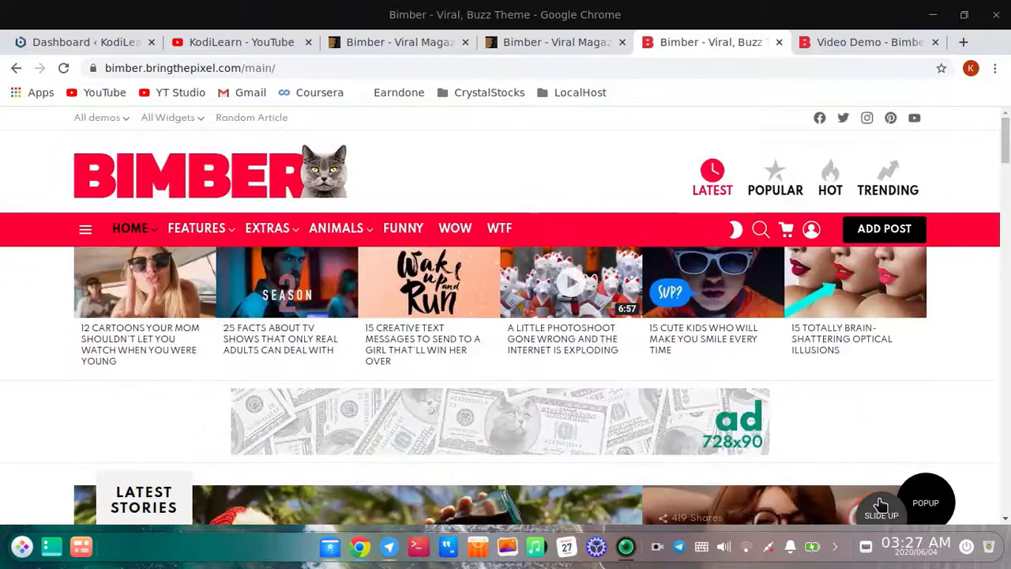
left_click(882, 506)
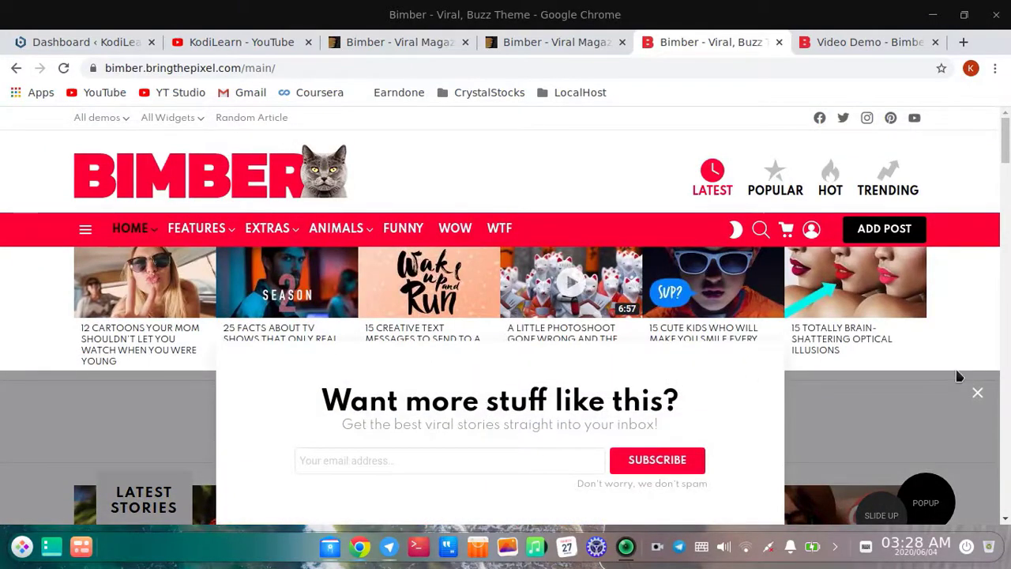
Close the slide-up, show and dismiss the subscribe popup, then open View All Formats under Add Post.
left_click(978, 393)
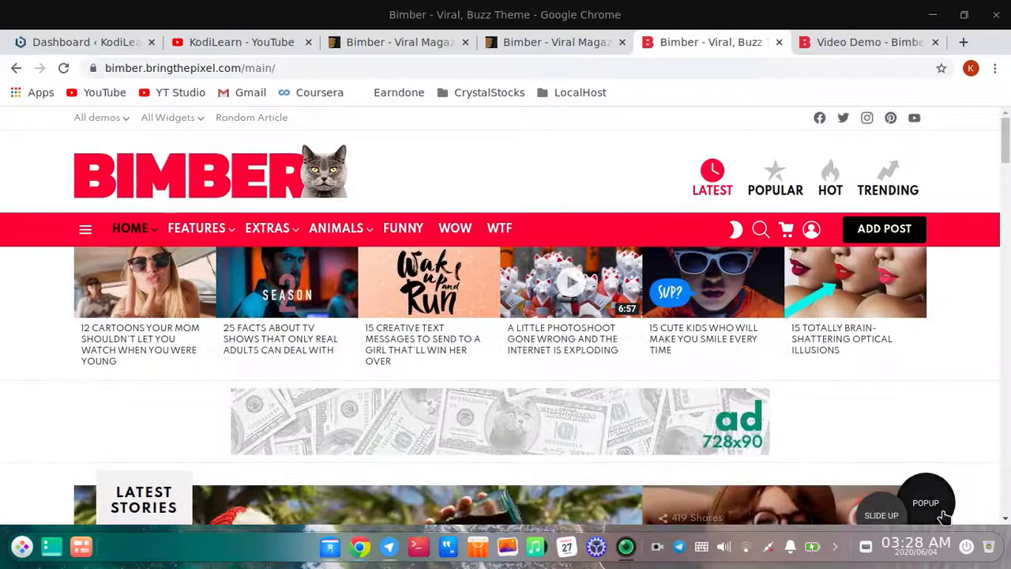
left_click(926, 503)
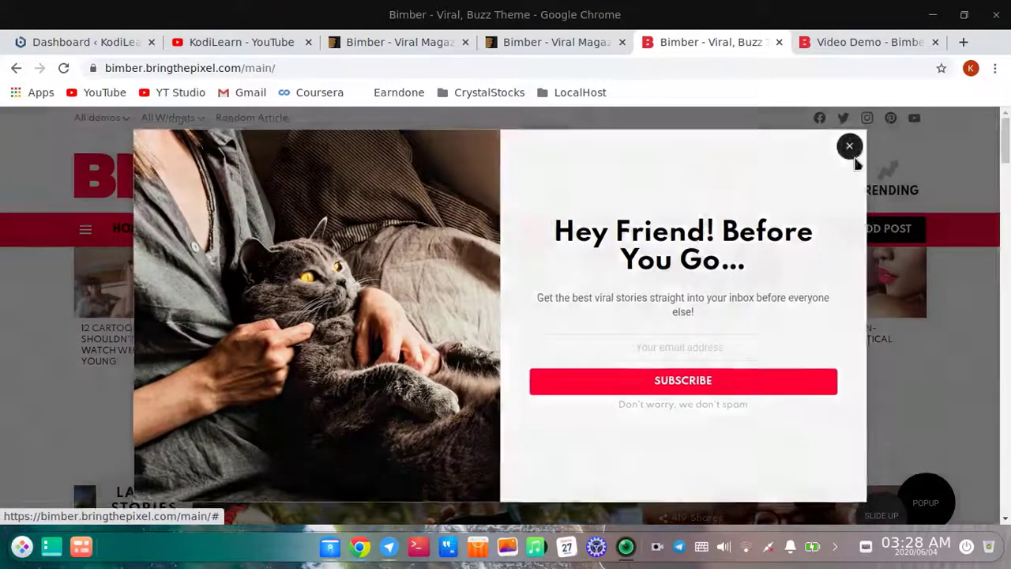
left_click(858, 145)
mouse_move(884, 229)
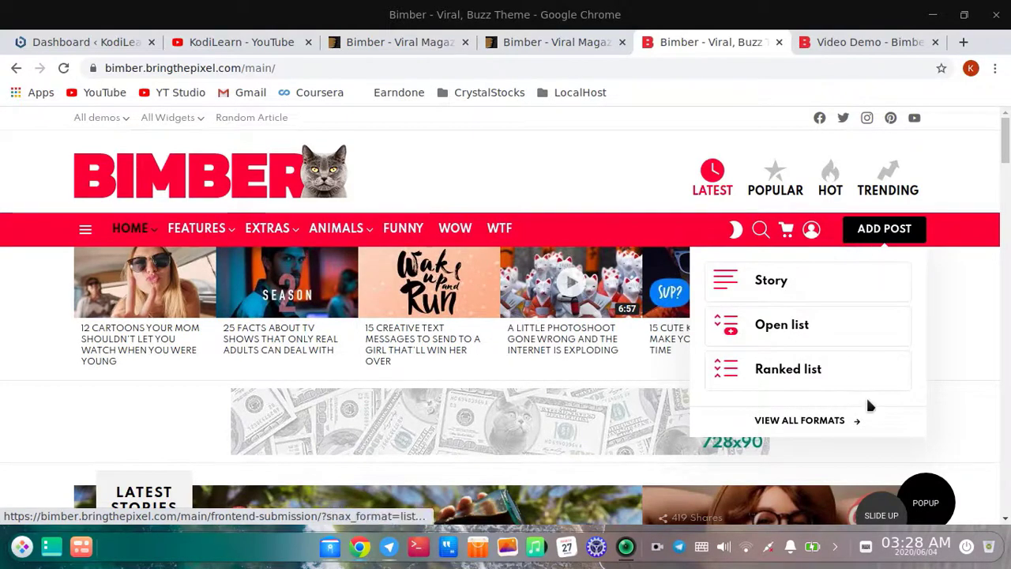
left_click(867, 436)
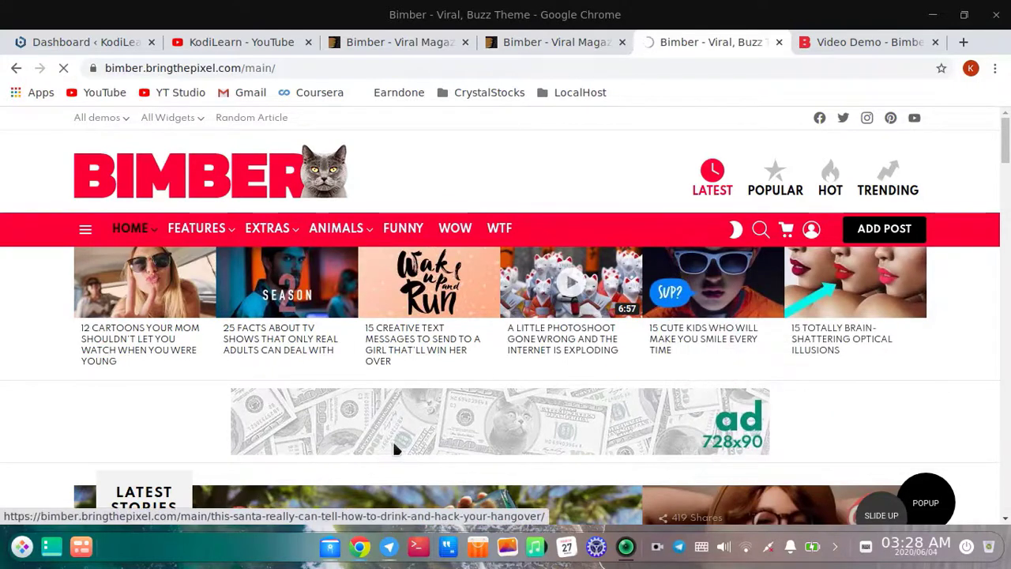
Review the Frontend Submission formats (Trivia quiz, Meme, Video, Link), then return to the homepage via the logo.
scroll(634, 419, "down", 5)
scroll(718, 370, "up", 3)
scroll(724, 376, "up", 2)
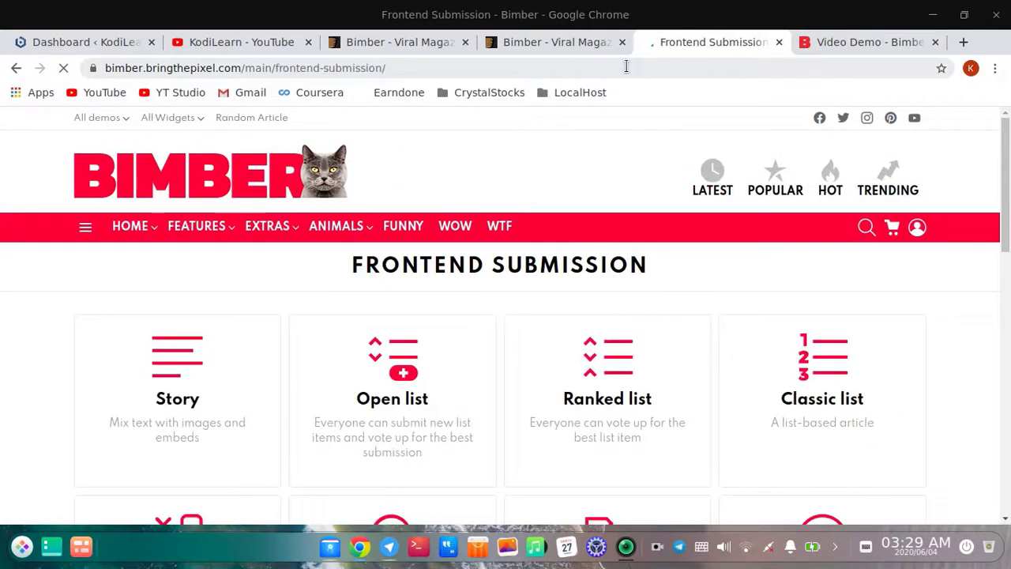
scroll(238, 390, "down", 2)
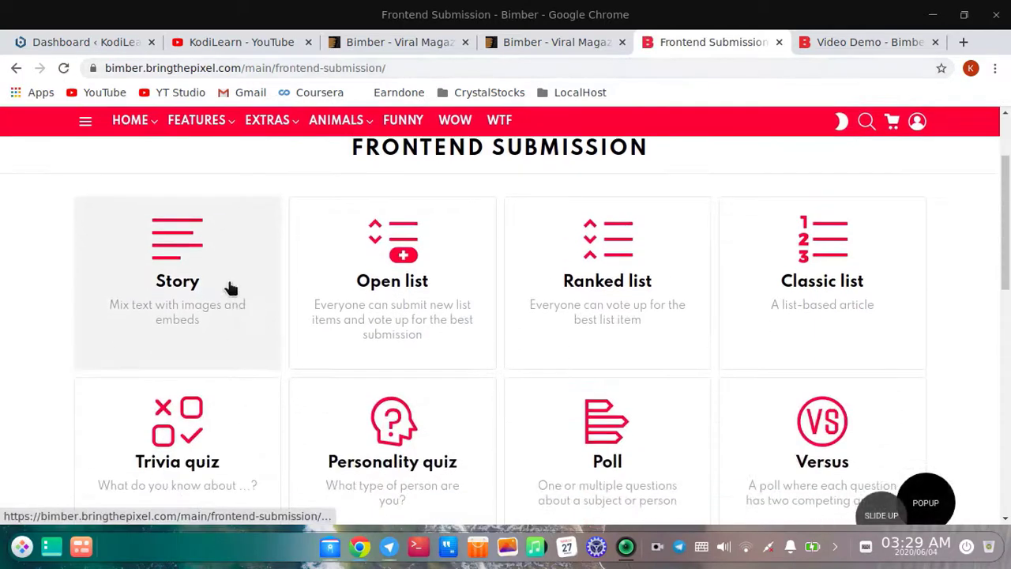
scroll(840, 375, "down", 3)
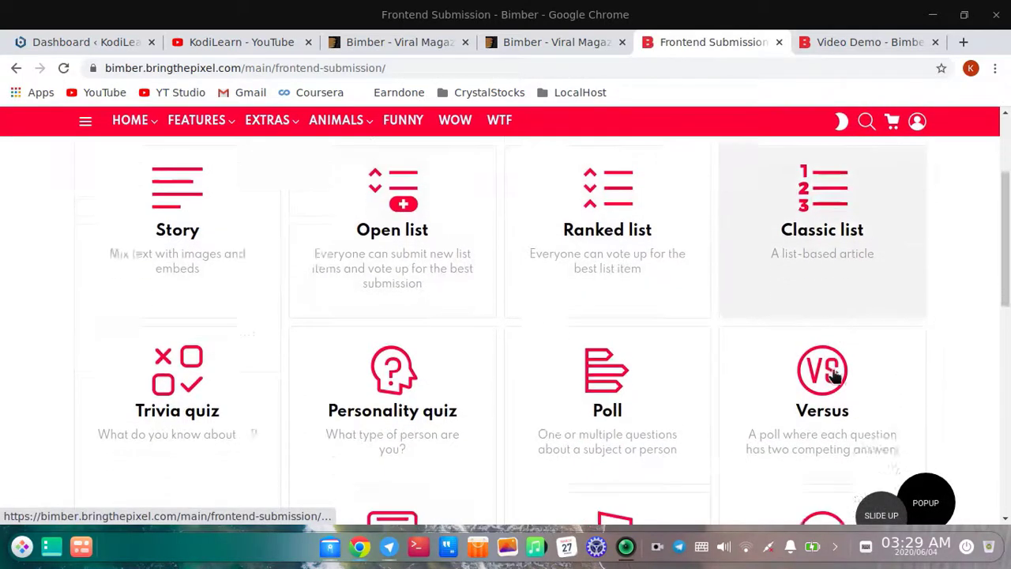
scroll(473, 376, "down", 2)
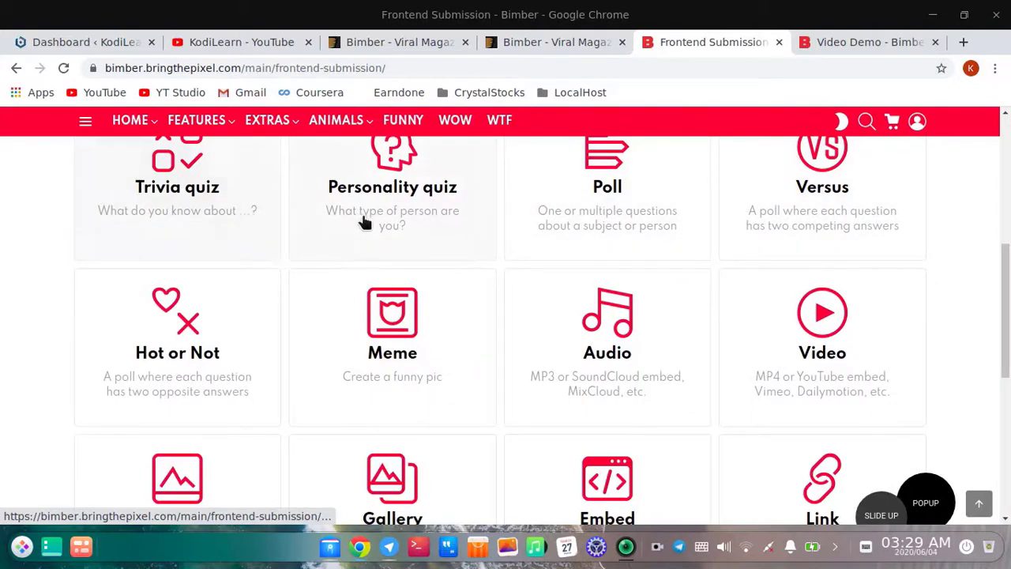
scroll(230, 379, "down", 4)
scroll(307, 290, "up", 4)
scroll(577, 320, "down", 1)
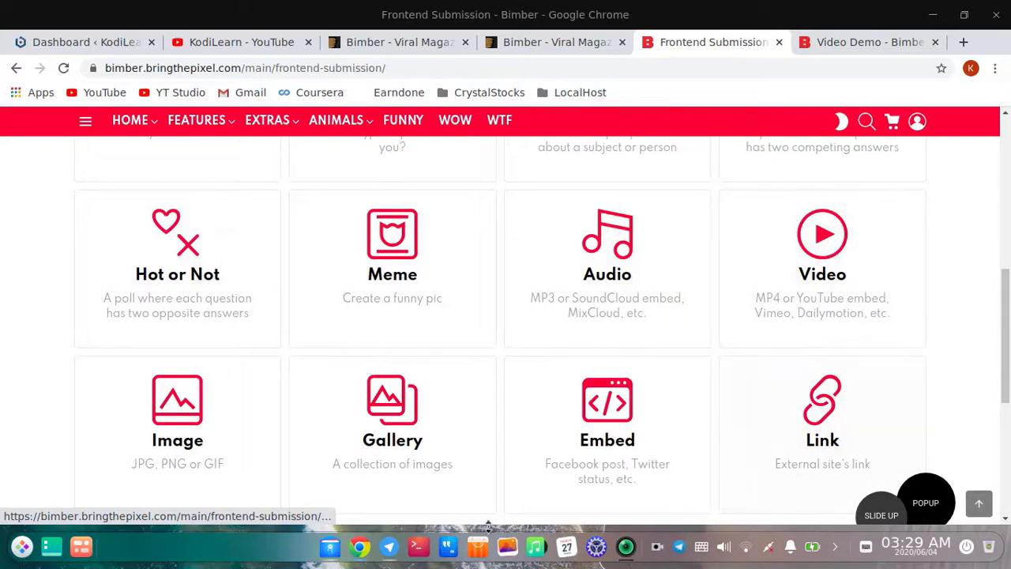
scroll(206, 422, "up", 6)
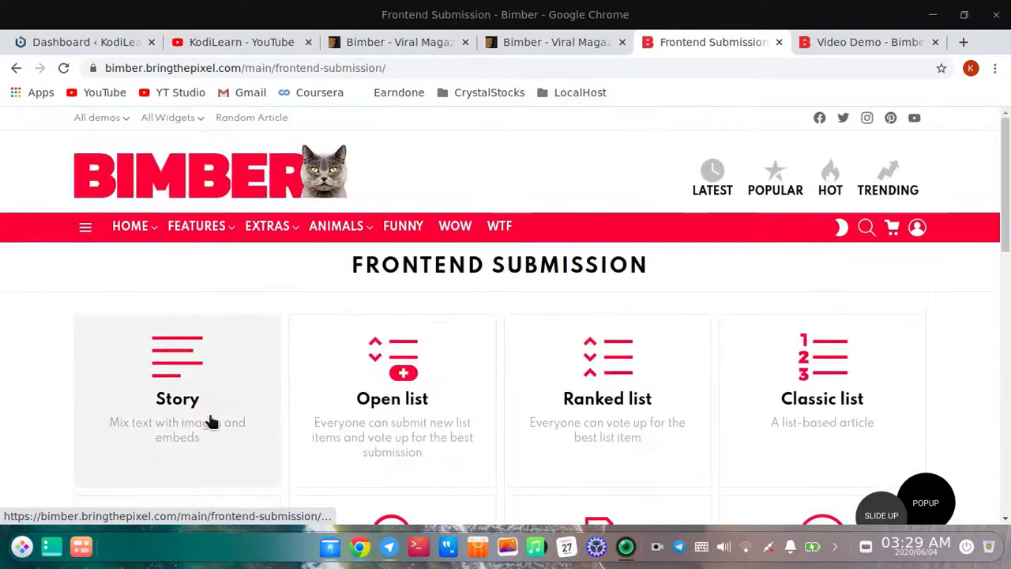
left_click(138, 200)
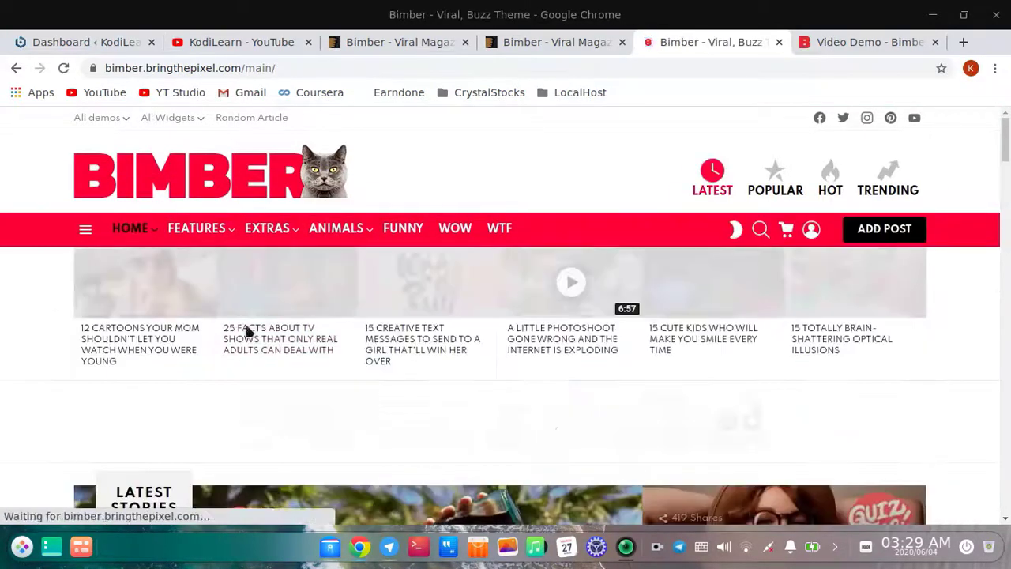
scroll(197, 380, "down", 15)
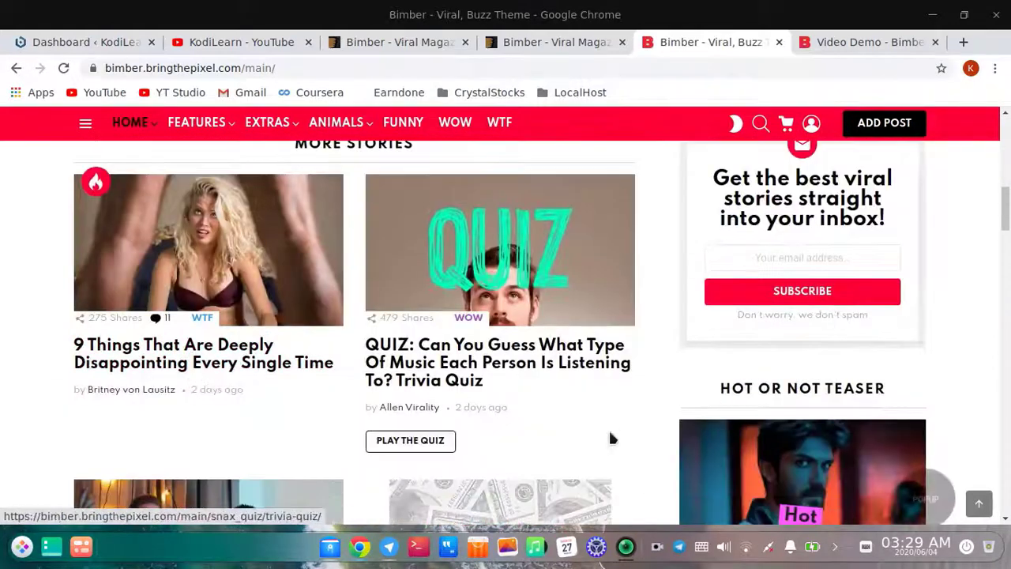
Open the music trivia QUIZ post from More Stories and scroll through its questions.
scroll(612, 427, "down", 5)
scroll(665, 227, "up", 3)
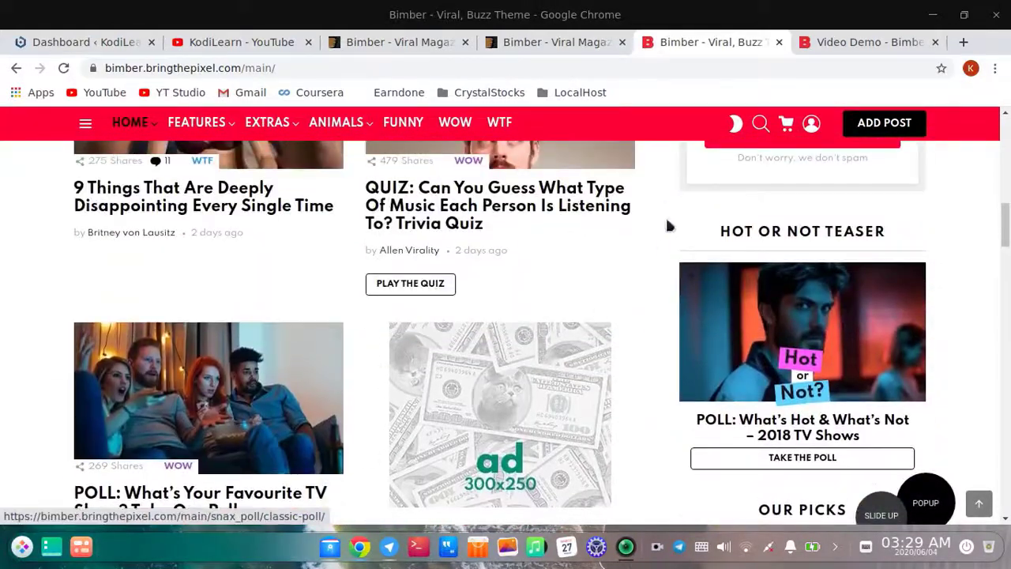
left_click(545, 213)
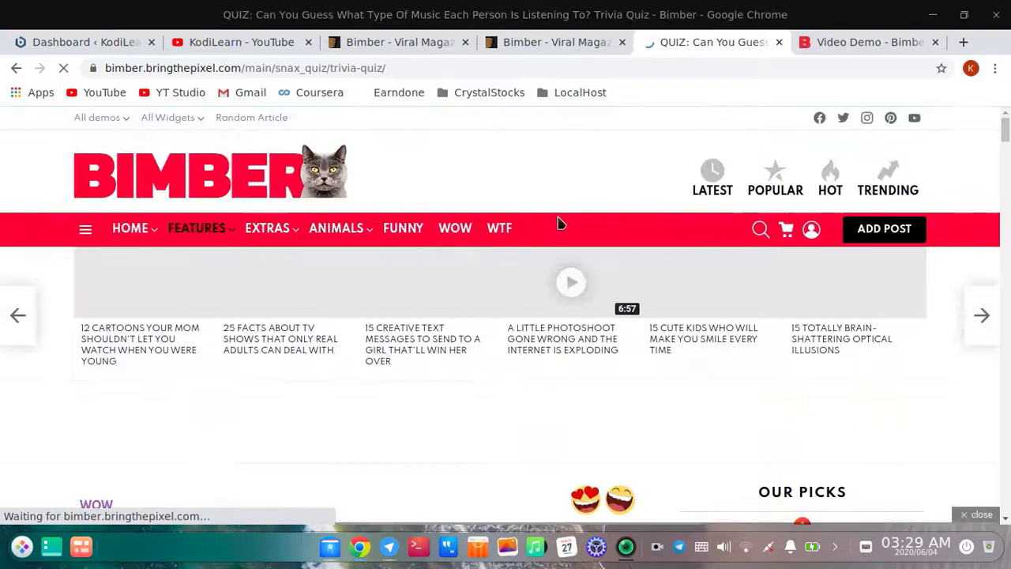
scroll(103, 255, "down", 8)
scroll(630, 266, "down", 6)
scroll(618, 367, "up", 6)
scroll(621, 372, "up", 6)
scroll(566, 396, "down", 7)
scroll(239, 361, "down", 9)
scroll(474, 372, "up", 2)
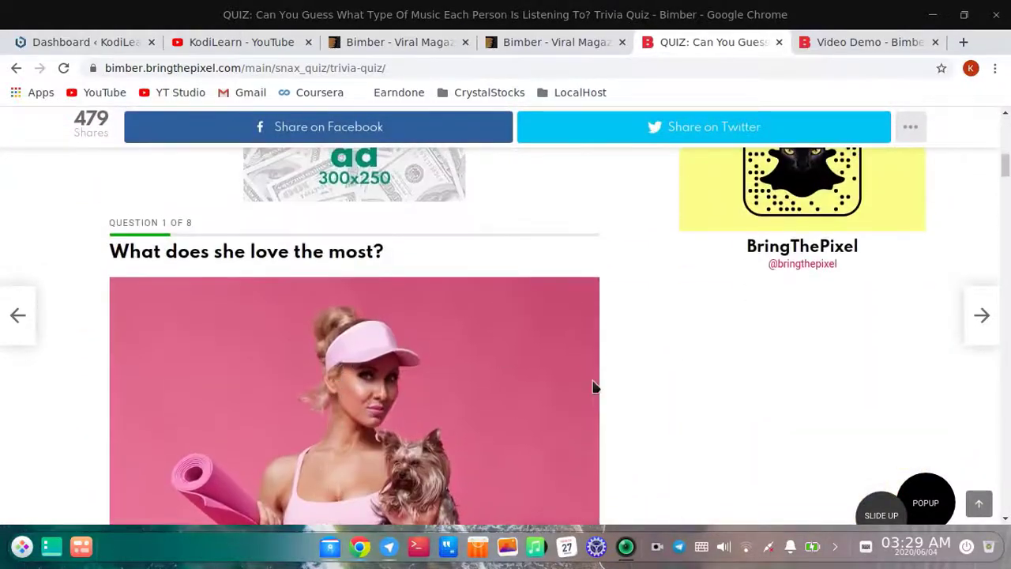
scroll(572, 378, "down", 9)
Answer the quiz questions, trying Heavy Metal, RAP and Disco, and answering Dubstep.
left_click(405, 393)
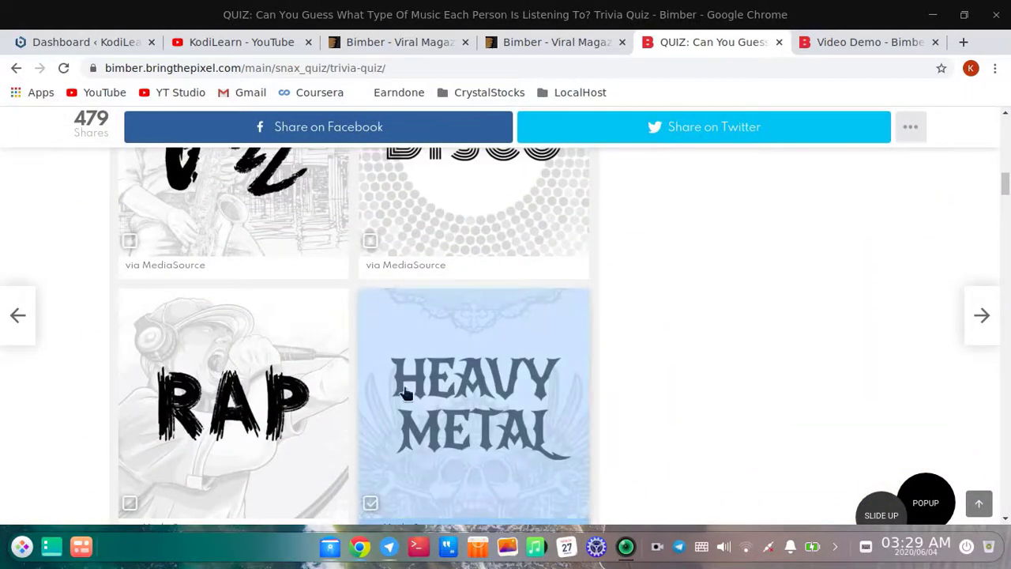
left_click(224, 456)
left_click(566, 406)
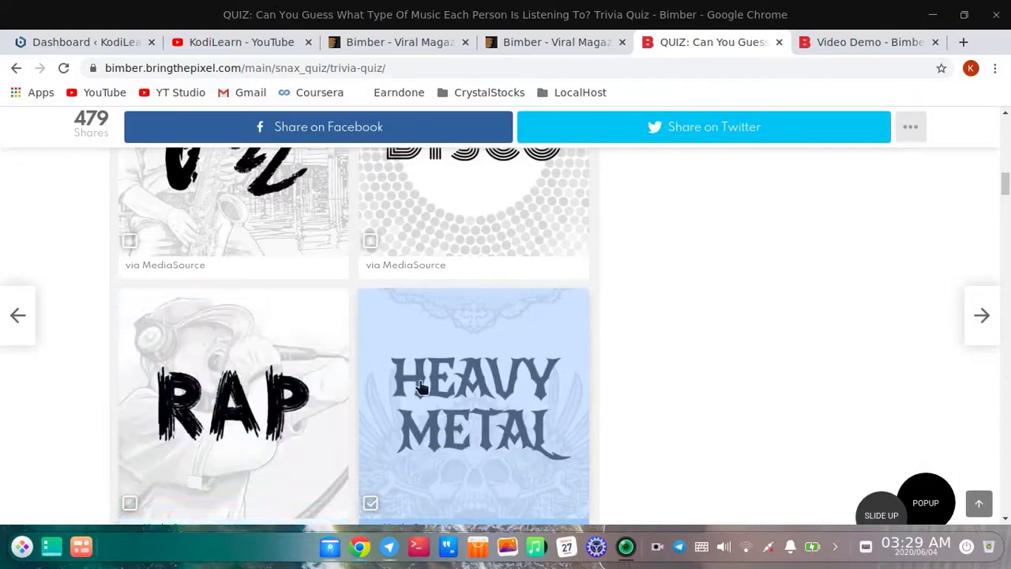
left_click(150, 156)
left_click(474, 251)
scroll(650, 404, "down", 10)
scroll(474, 427, "down", 3)
scroll(440, 388, "up", 2)
left_click(296, 253)
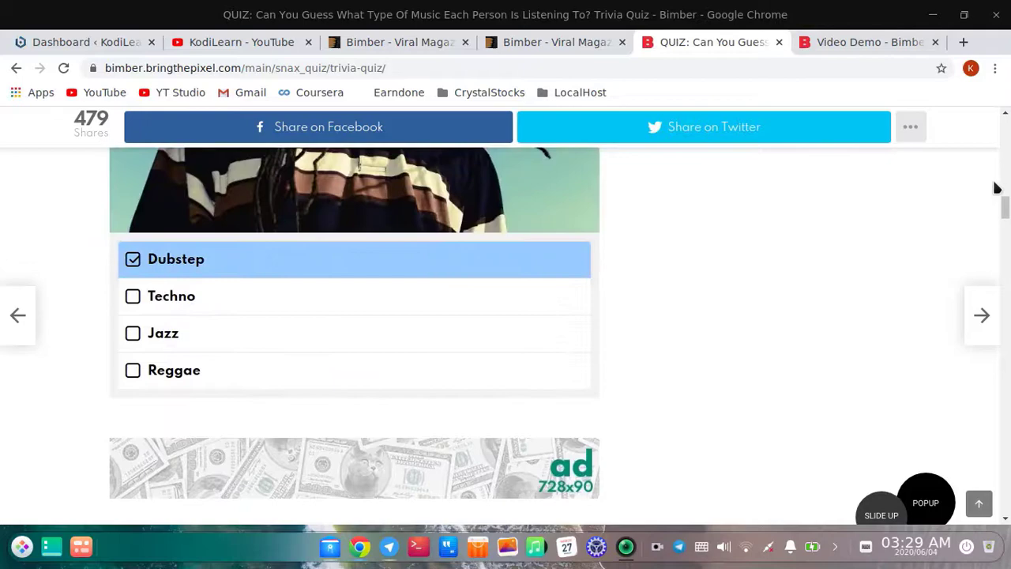
Scroll back up the quiz and return to the Main demo homepage via the Bimber logo.
scroll(709, 434, "down", 10)
scroll(329, 312, "up", 6)
scroll(1006, 239, "down", 5)
left_click_drag(1006, 243, 1009, 93)
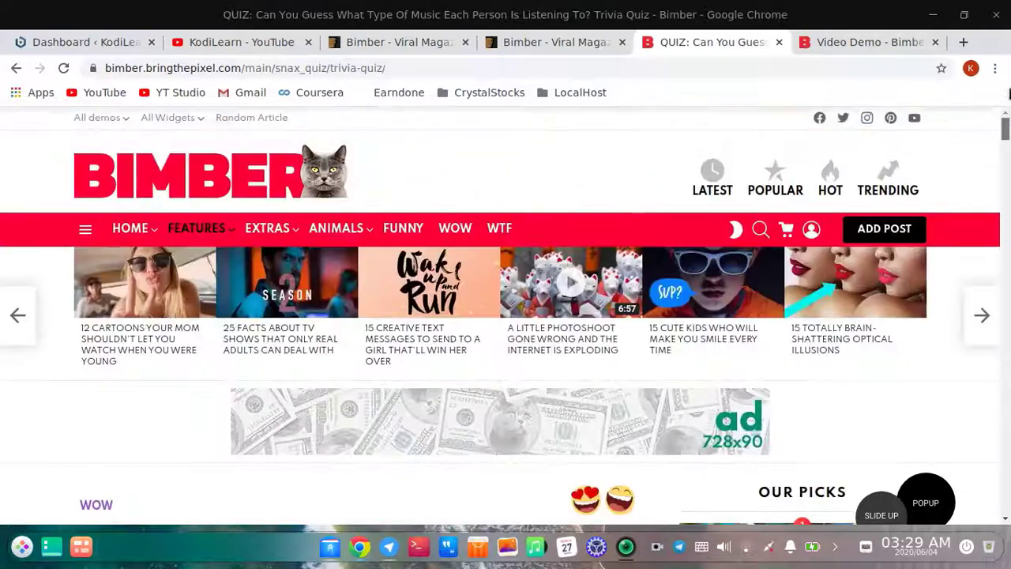
left_click(114, 174)
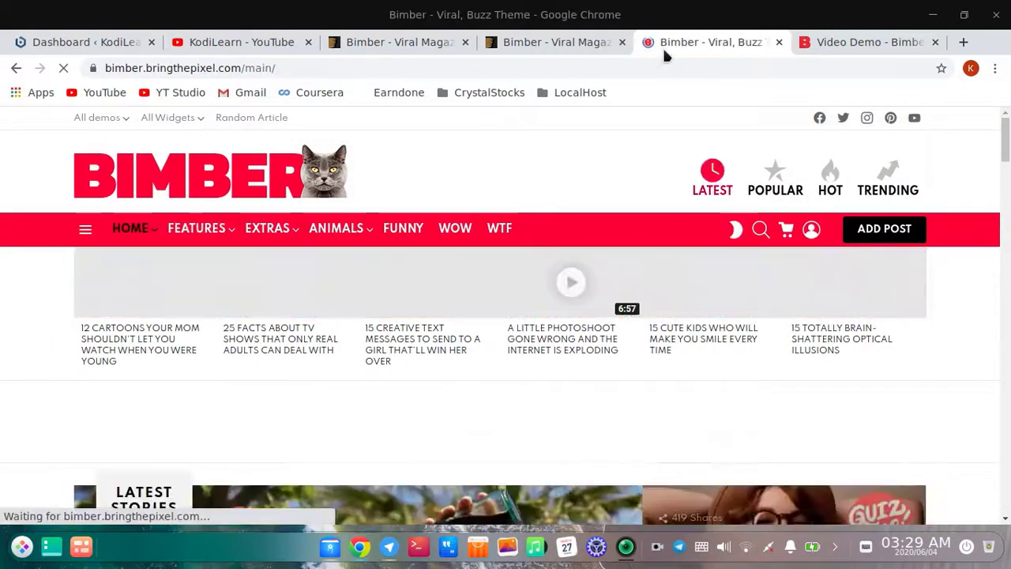
Switch to the Videotube demo, close the Main demo page, and scroll through it.
left_click(819, 45)
left_click(779, 42)
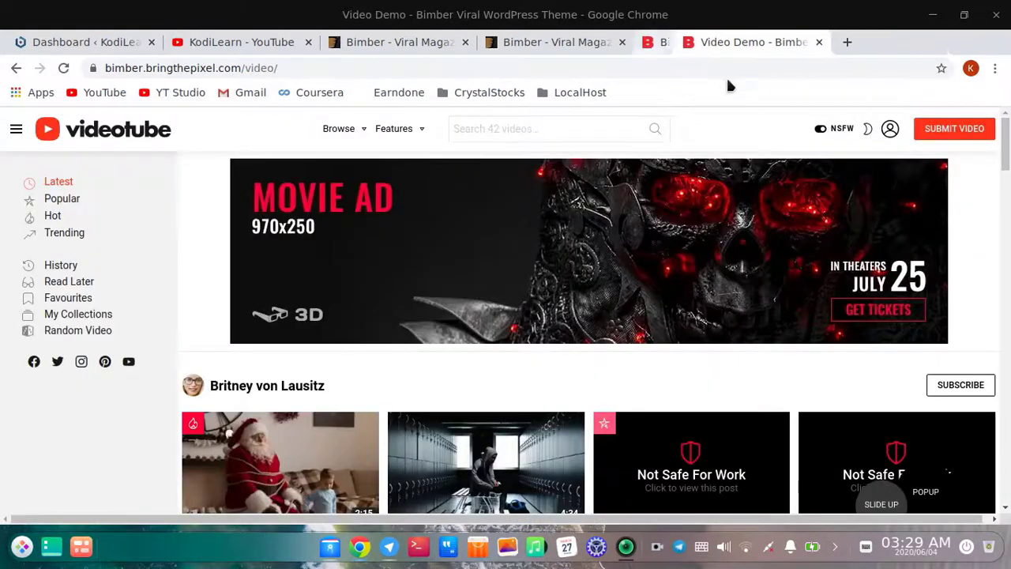
scroll(404, 427, "down", 3)
scroll(404, 426, "down", 12)
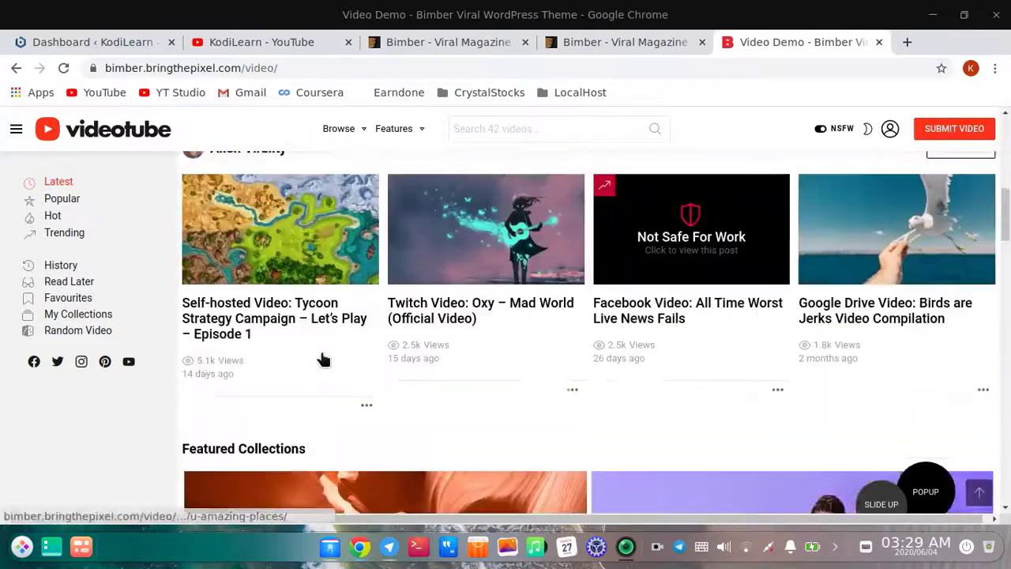
scroll(447, 427, "down", 15)
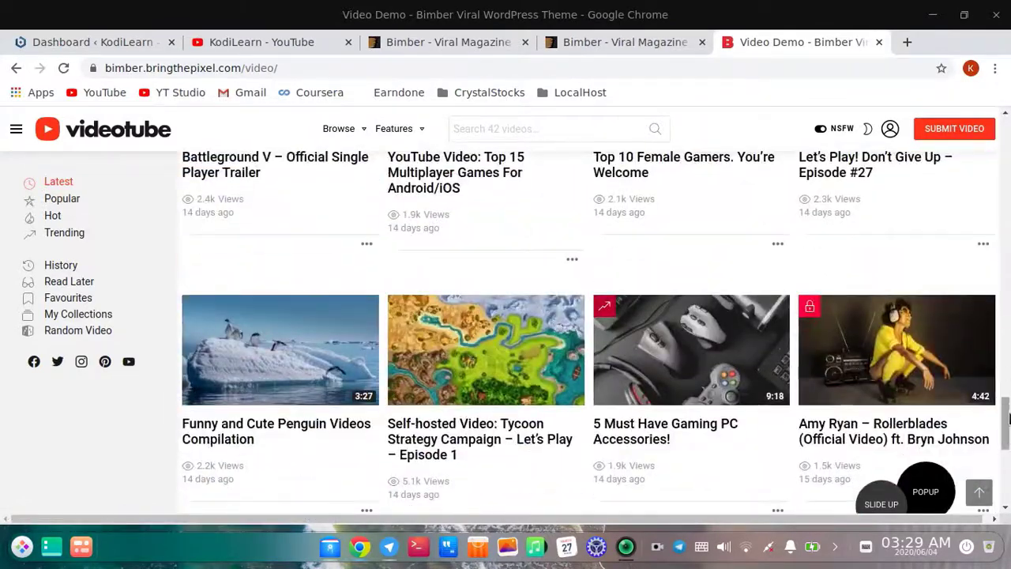
left_click_drag(1008, 419, 987, 62)
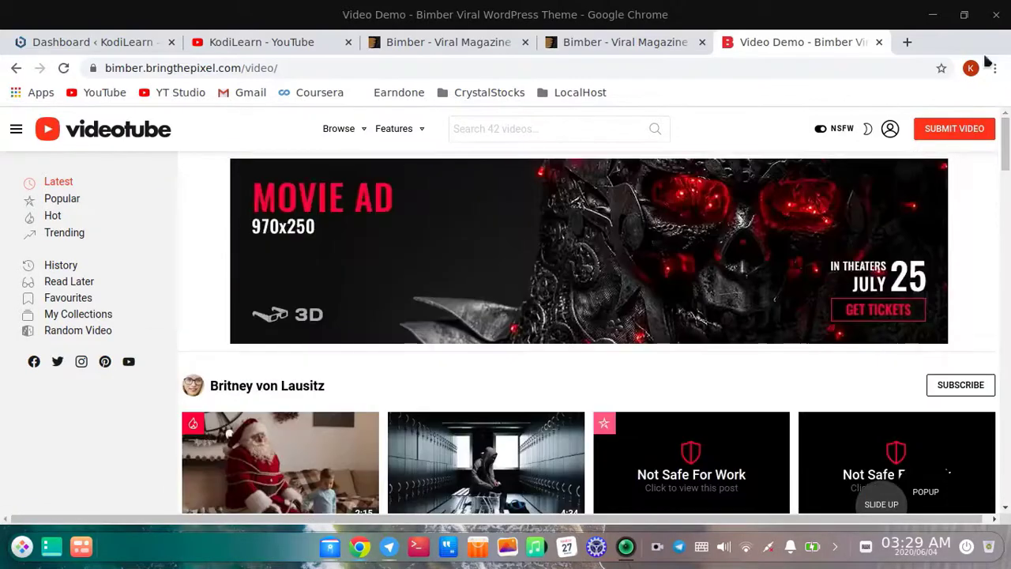
Toggle the Videotube demo's dark mode on and off, then close its tab.
left_click(868, 130)
left_click(868, 130)
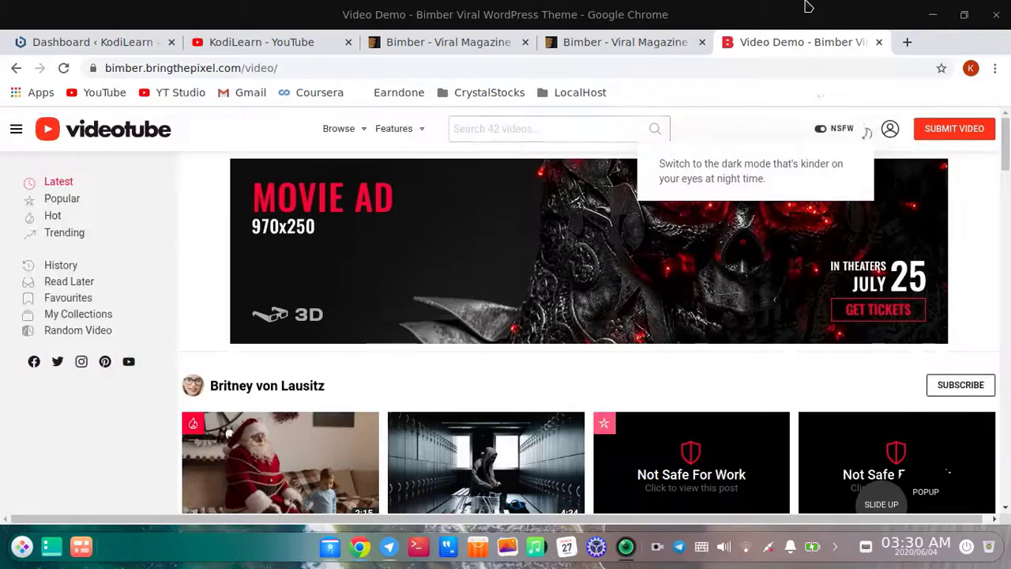
left_click(879, 42)
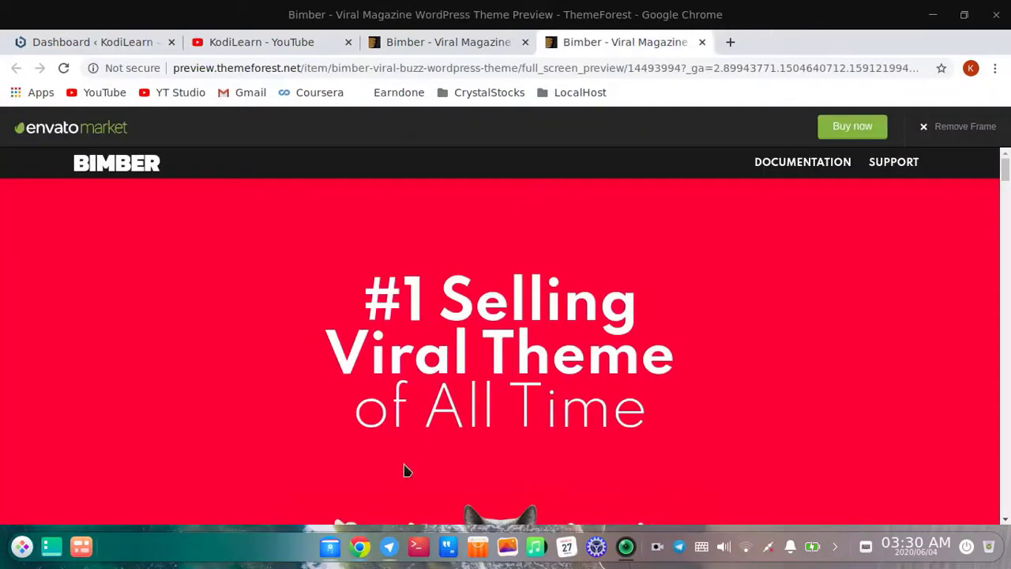
Open the file manager on Documents and right-click Bimber 8.2 by KodiLearn.zip.
left_click(332, 546)
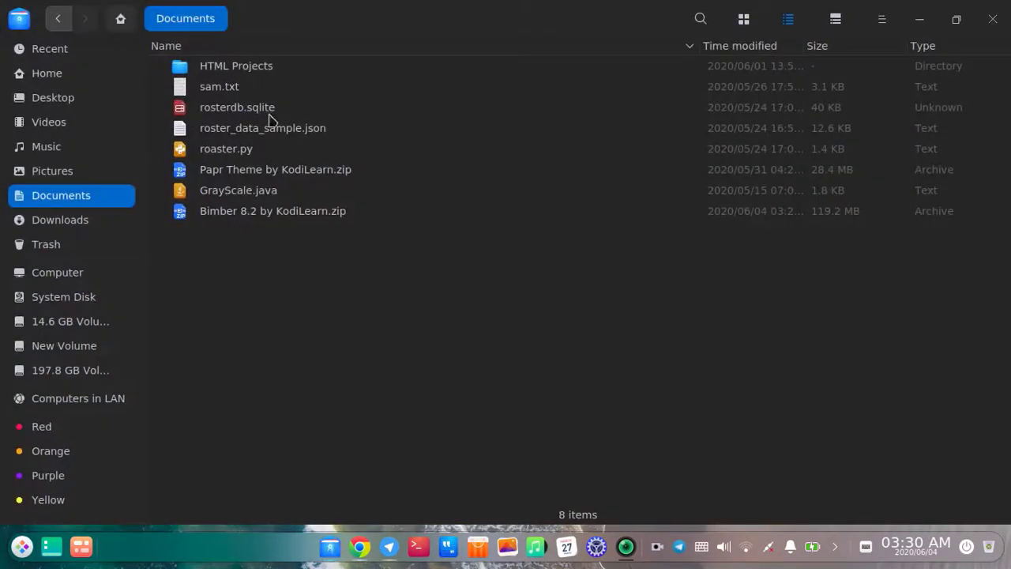
left_click(250, 219)
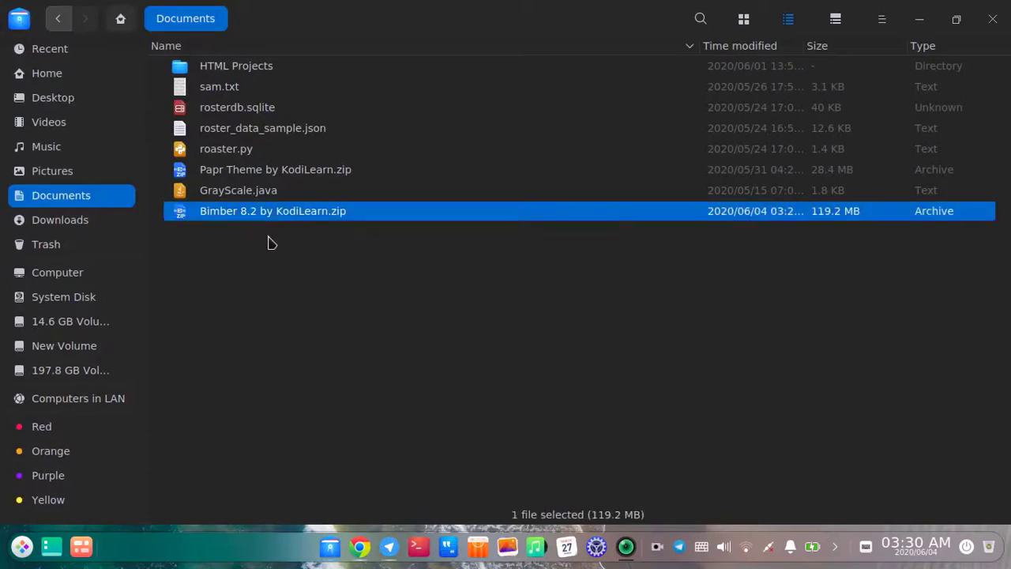
left_click(269, 243)
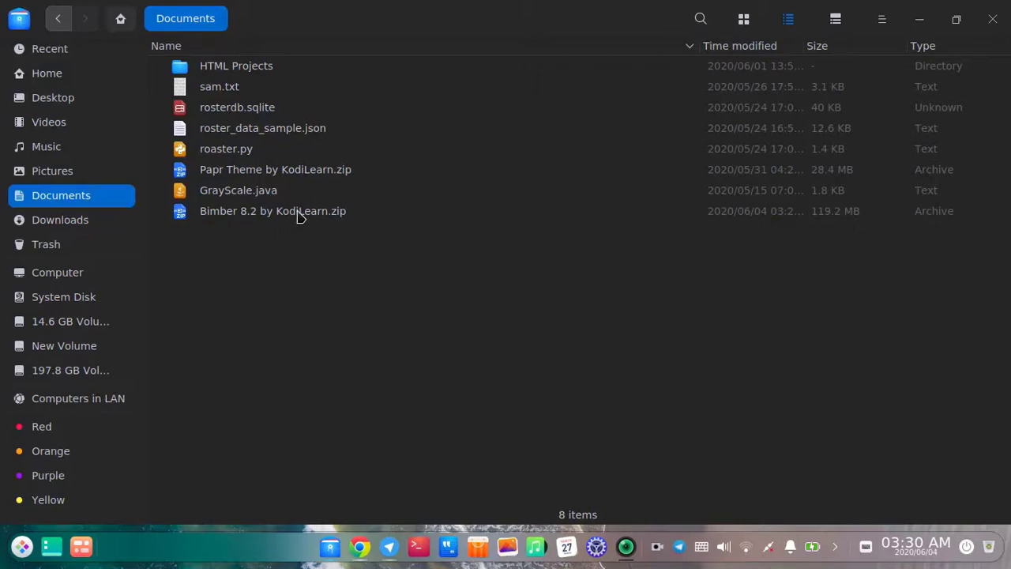
right_click(299, 217)
Extract the Bimber archive into Documents, open the Bimber 8.2 folder and select bimber.zip.
left_click(384, 439)
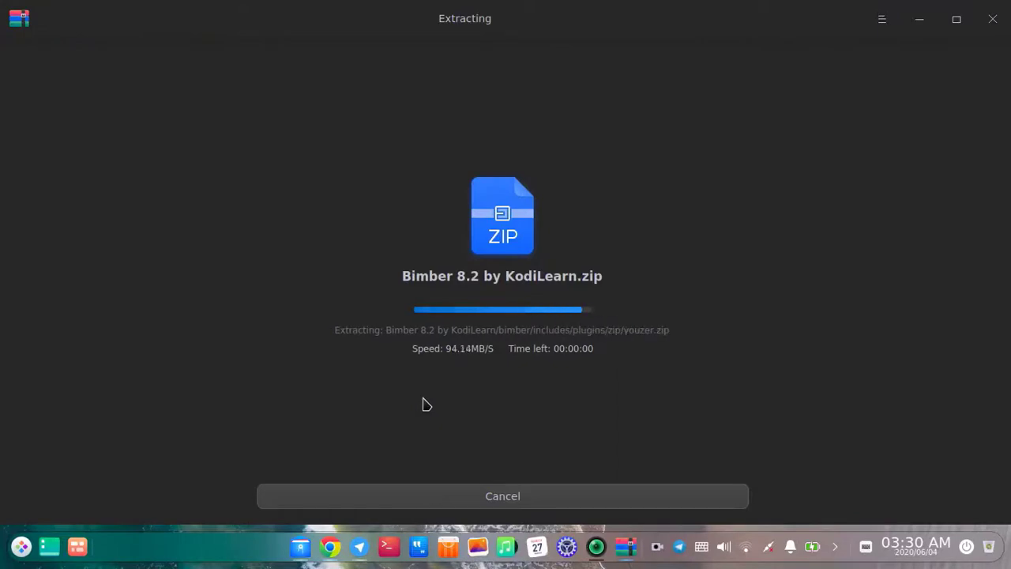
left_click(483, 25)
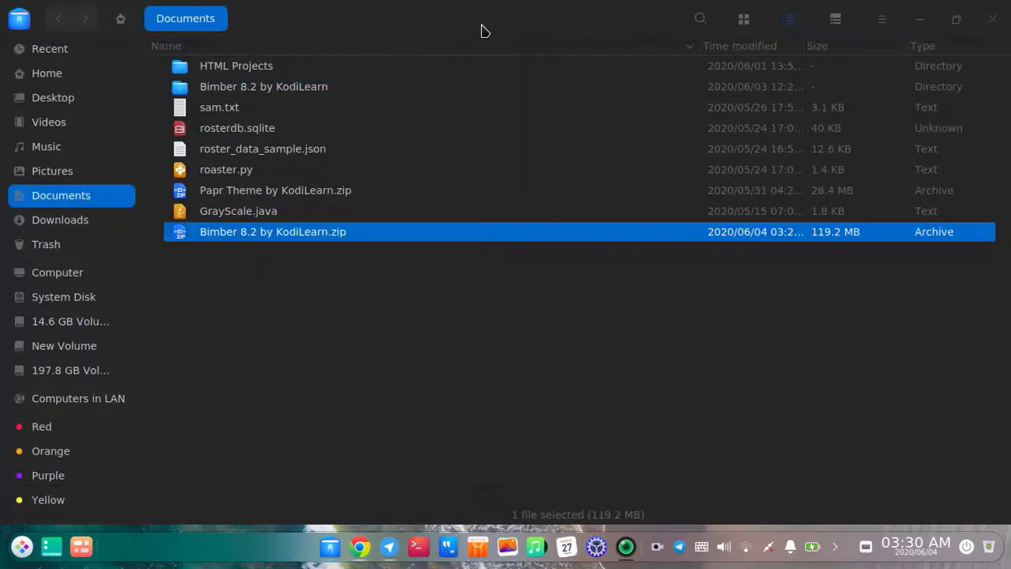
double_click(368, 91)
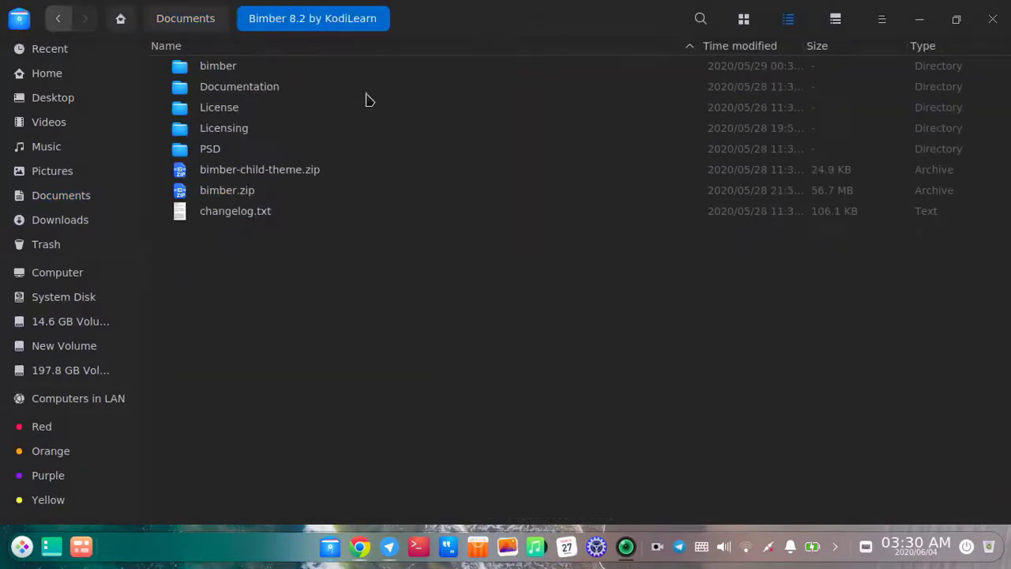
left_click(277, 192)
left_click(276, 172)
left_click(272, 192)
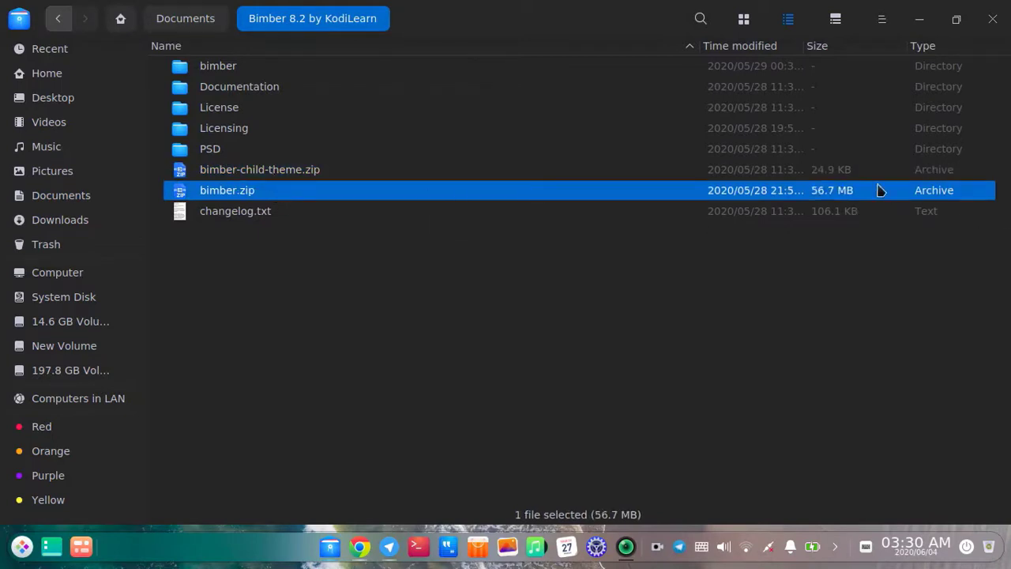
Switch to Chrome's KodiLearn YouTube channel and pause the featured video.
left_click(360, 553)
left_click(309, 43)
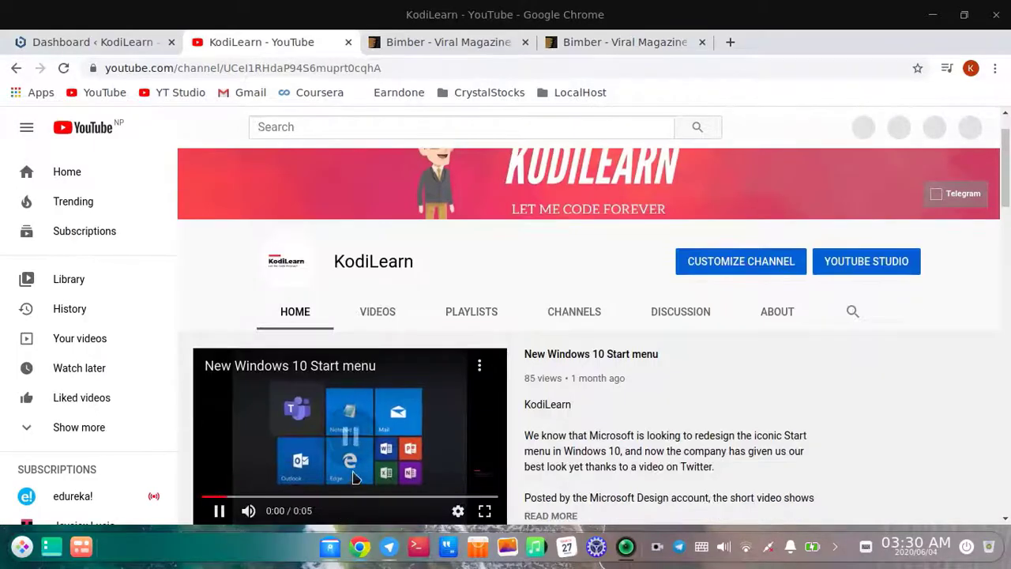
left_click(353, 454)
Scroll through the KodiLearn channel, then switch to the local WordPress 5.4.1 Dashboard.
scroll(676, 312, "down", 3)
scroll(687, 324, "down", 6)
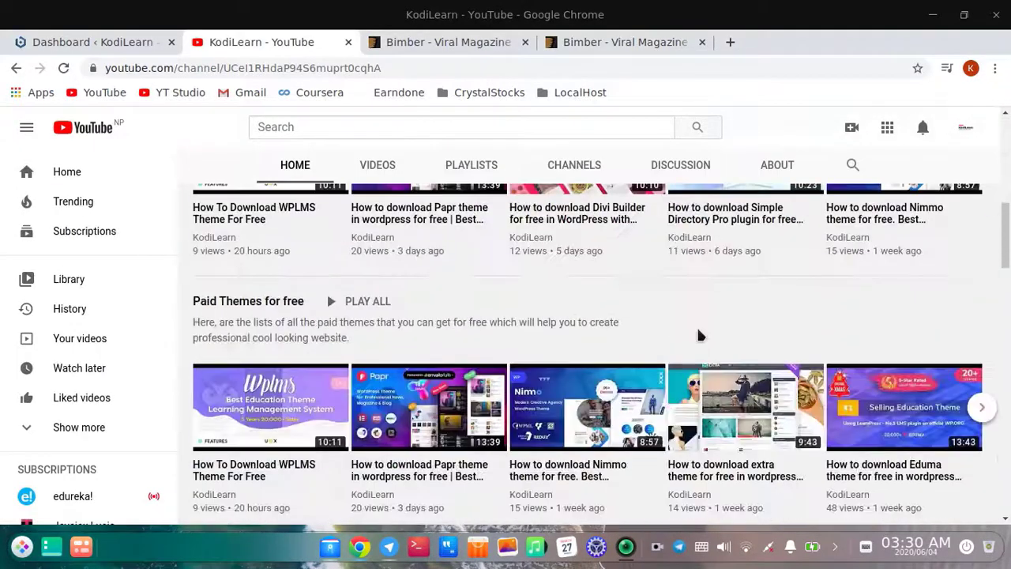
scroll(679, 380, "up", 5)
scroll(676, 386, "down", 8)
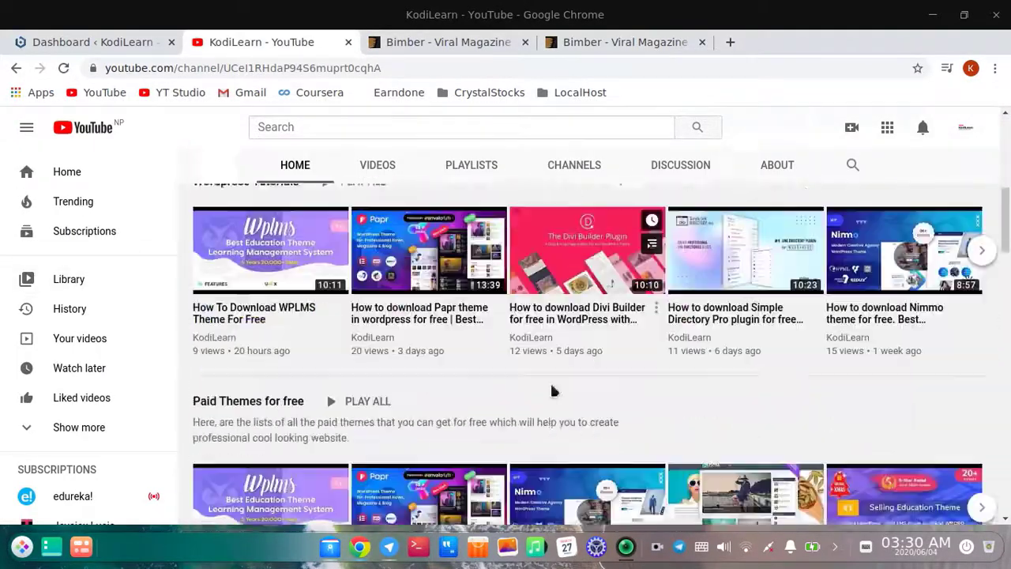
scroll(501, 434, "down", 3)
scroll(582, 405, "up", 4)
scroll(583, 406, "up", 10)
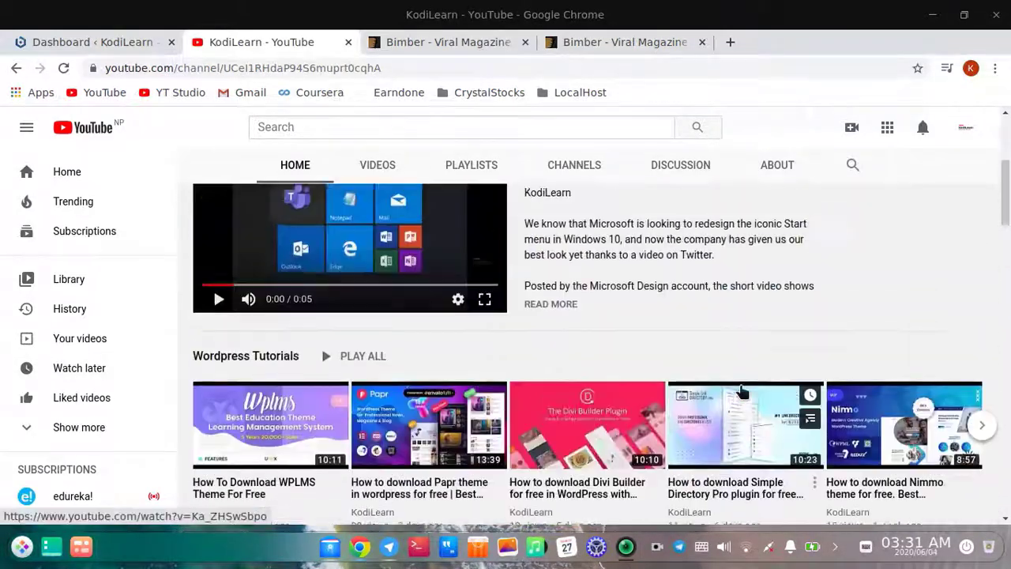
left_click(53, 41)
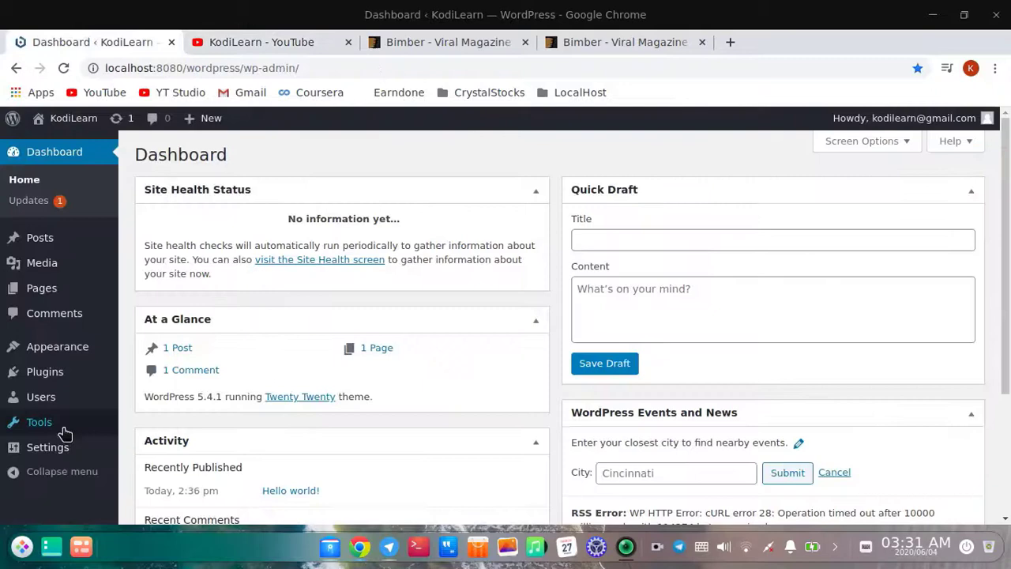
Upload bimber.zip via Themes > Add New > Upload Theme and install it, hitting an expired-link error.
mouse_move(67, 352)
left_click(193, 359)
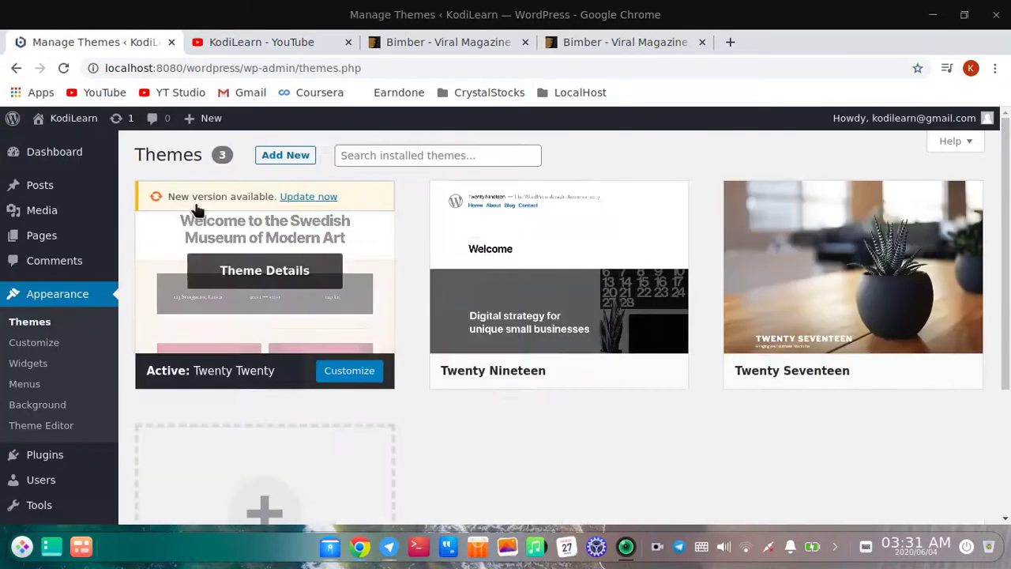
left_click(284, 155)
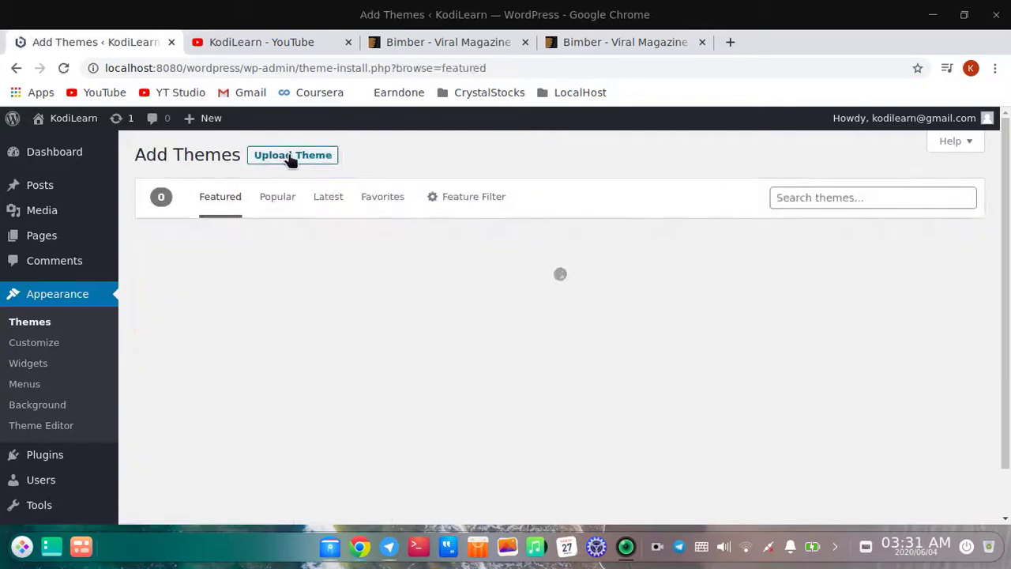
left_click(293, 156)
left_click(329, 547)
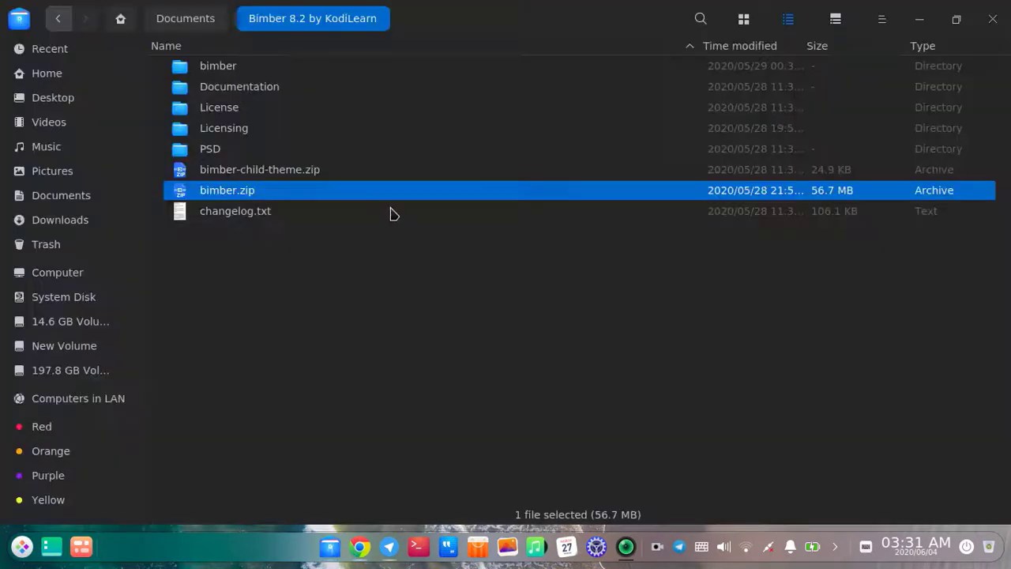
left_click_drag(357, 200, 457, 292)
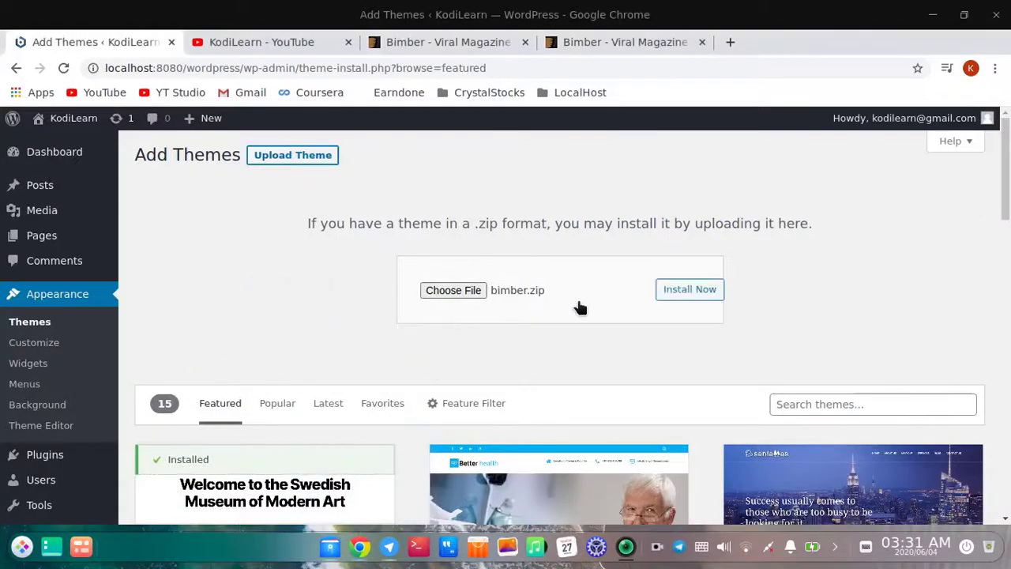
left_click(670, 290)
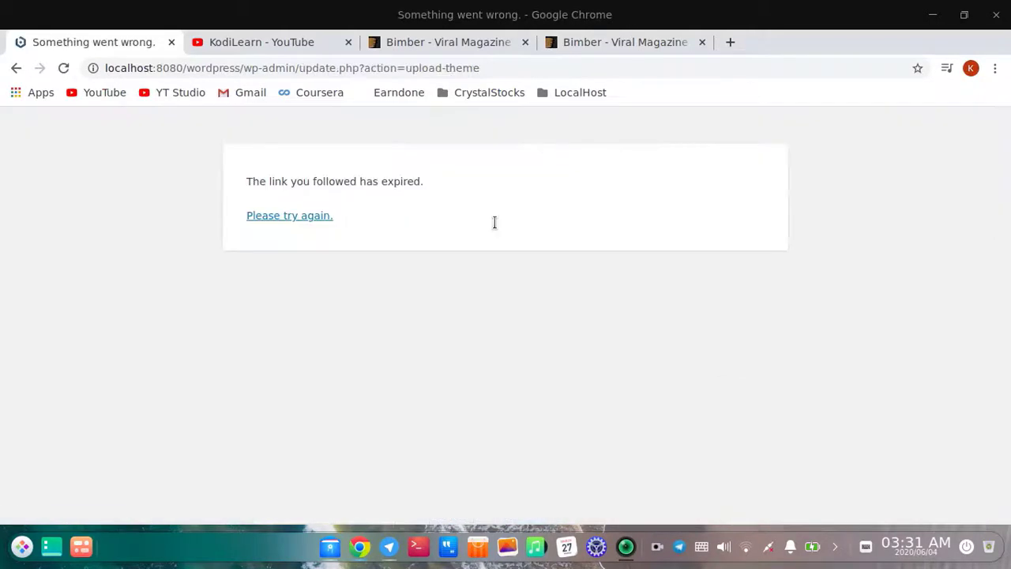
Select the two lines of the expired-link error message on the page.
left_click(240, 165)
left_click_drag(240, 164, 458, 194)
left_click(456, 198)
left_click_drag(345, 233, 243, 182)
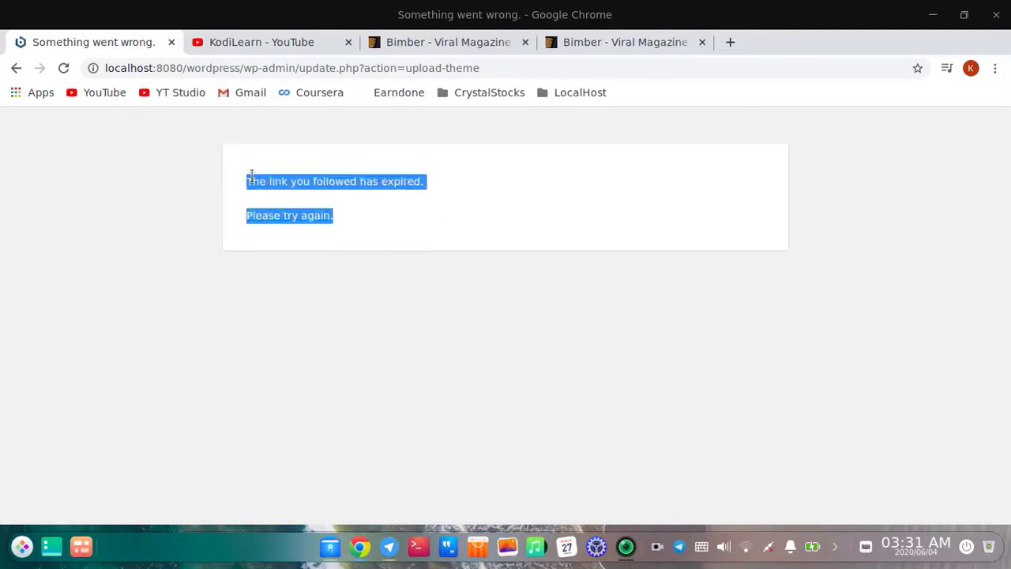
left_click(366, 181)
Strip update.php from the address after wp-admin to load the admin Dashboard.
left_click_drag(488, 71, 357, 73)
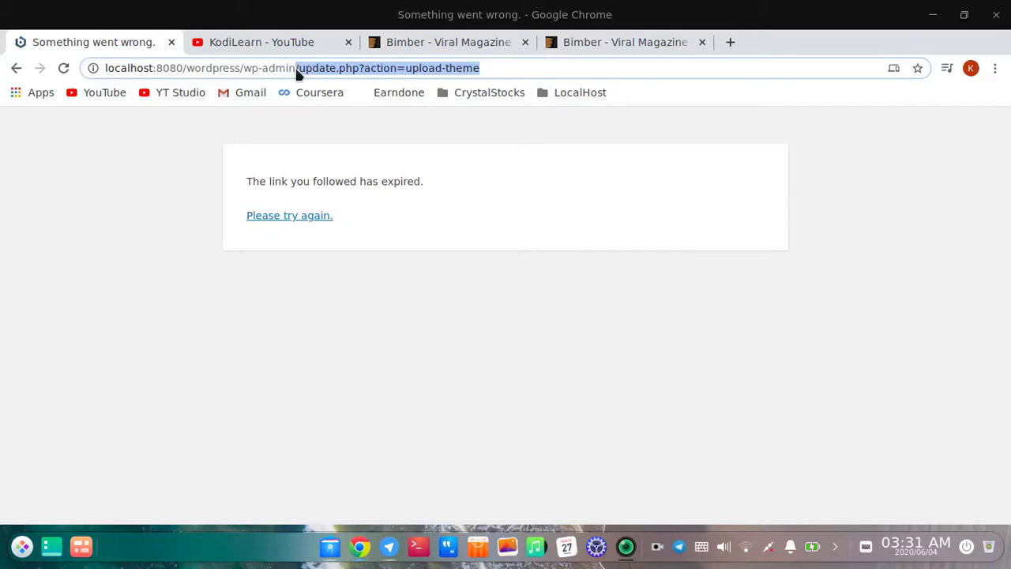
key("BackSpace")
key("Return")
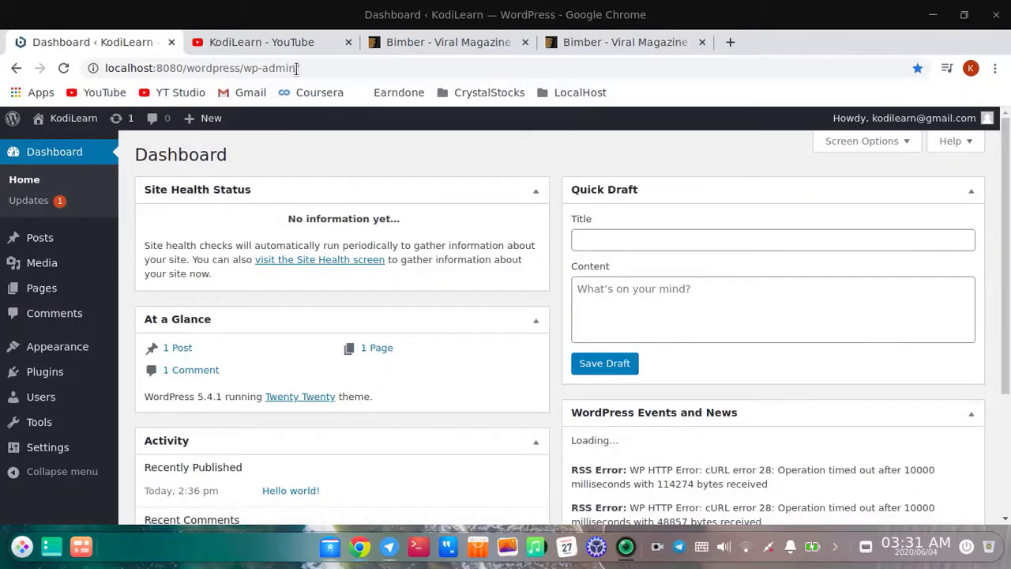
left_click(329, 547)
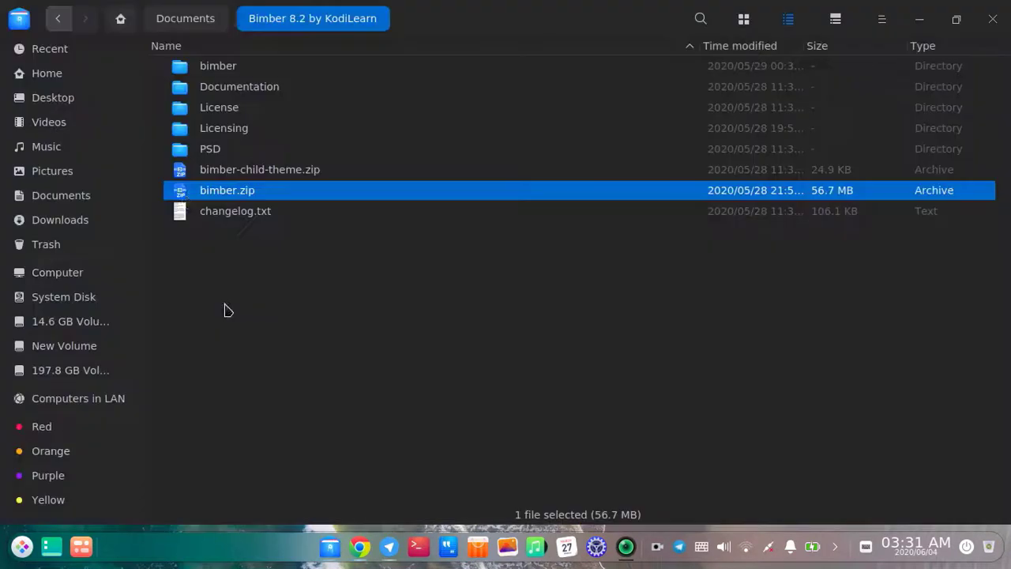
Extract bimber.zip, replacing the existing .DS_Store, and open the new 83-item bimber folder.
right_click(242, 196)
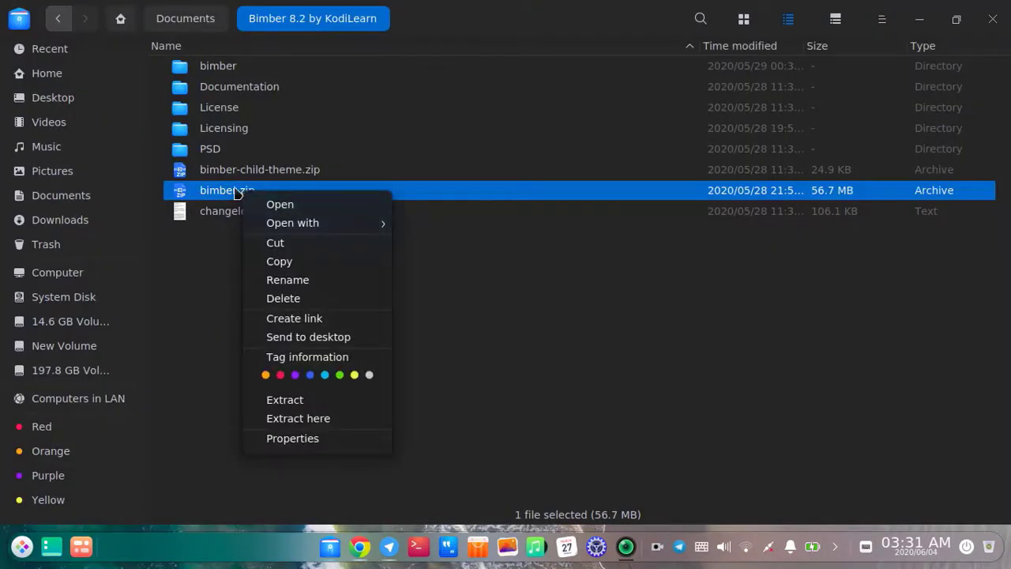
left_click(839, 247)
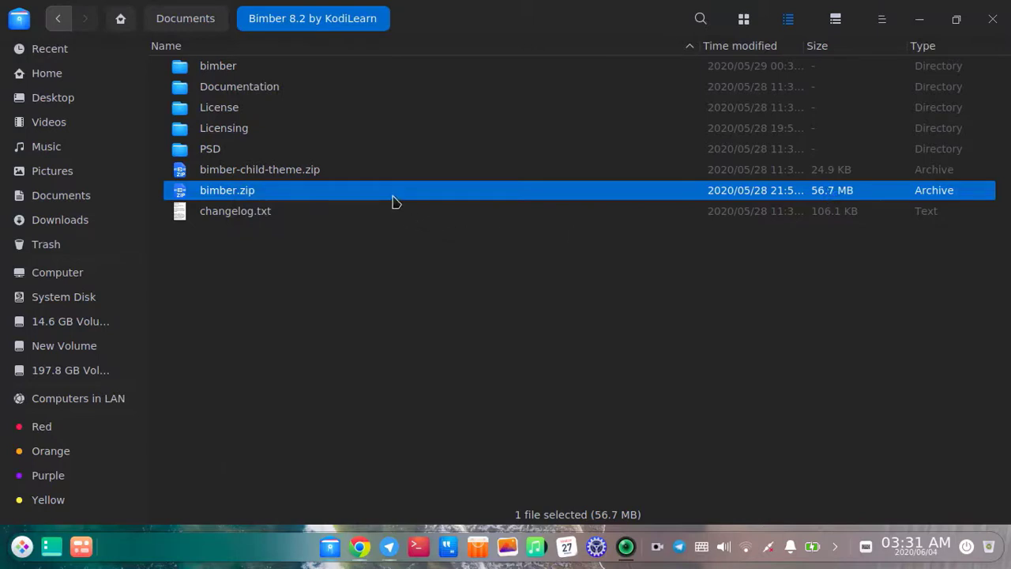
right_click(408, 199)
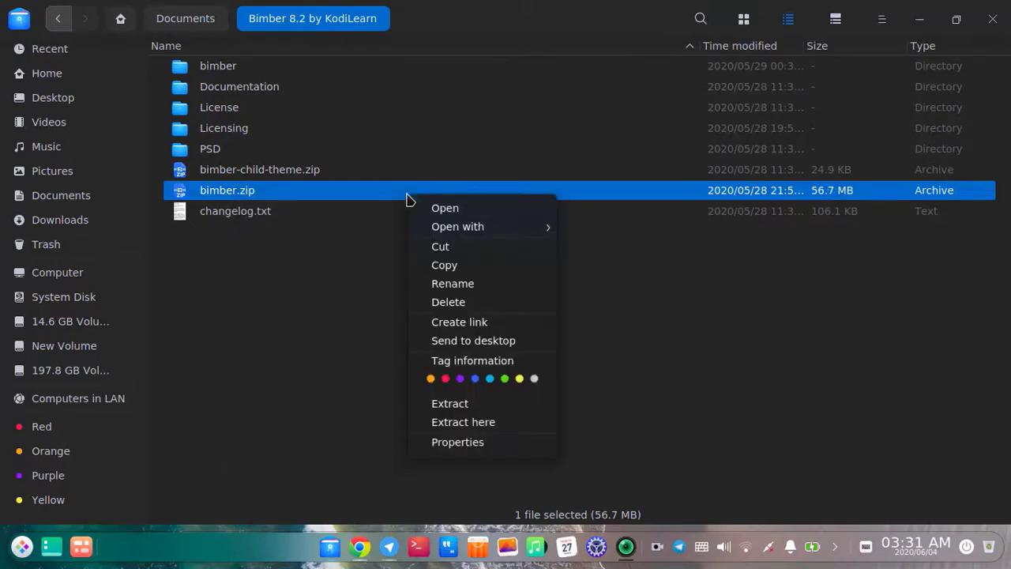
left_click(448, 409)
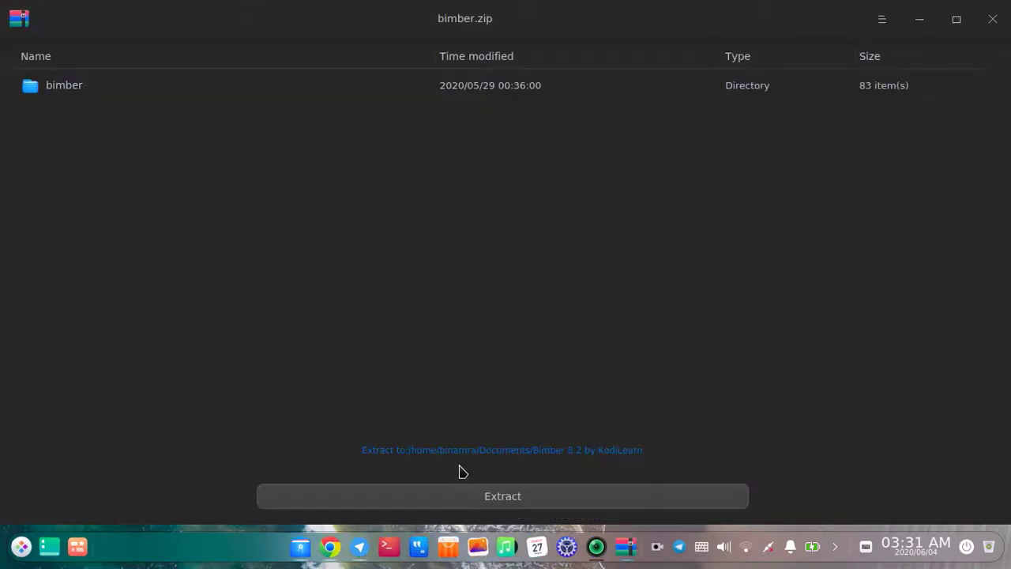
left_click(487, 494)
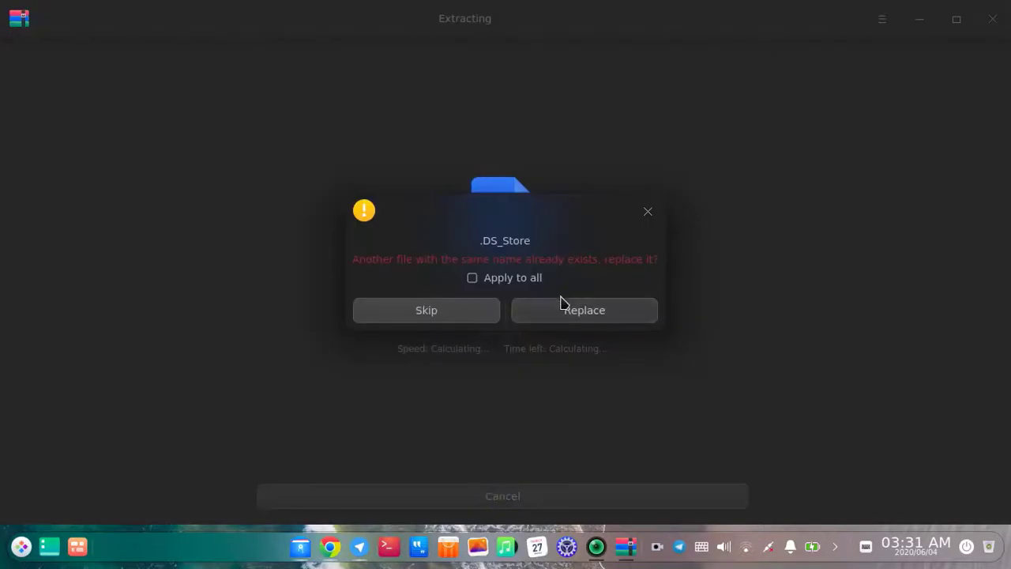
left_click(648, 211)
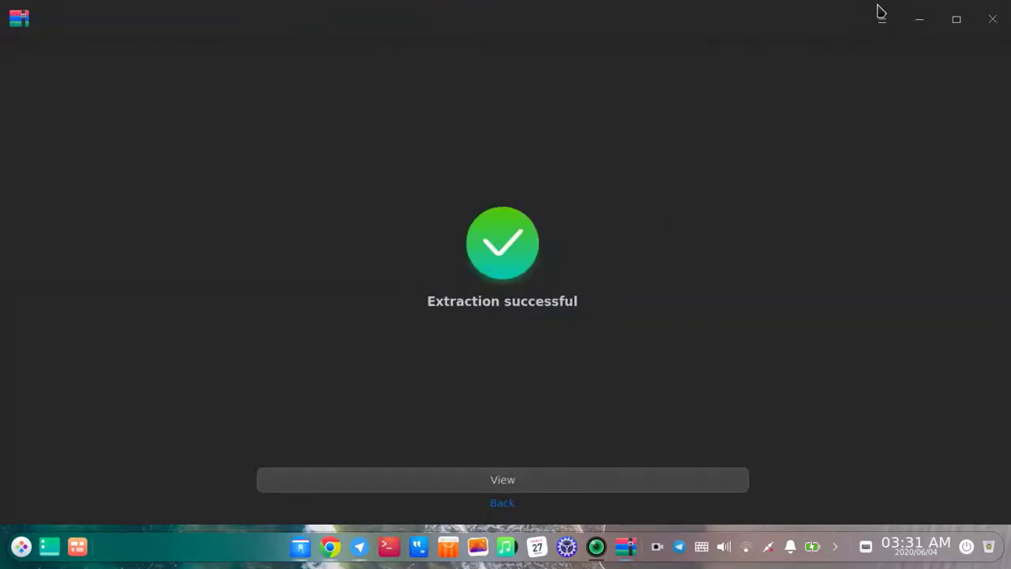
left_click(995, 15)
double_click(219, 69)
Copy the bimber folder from the Bimber 8.2 by KodiLearn folder.
scroll(514, 308, "down", 15)
scroll(395, 253, "up", 13)
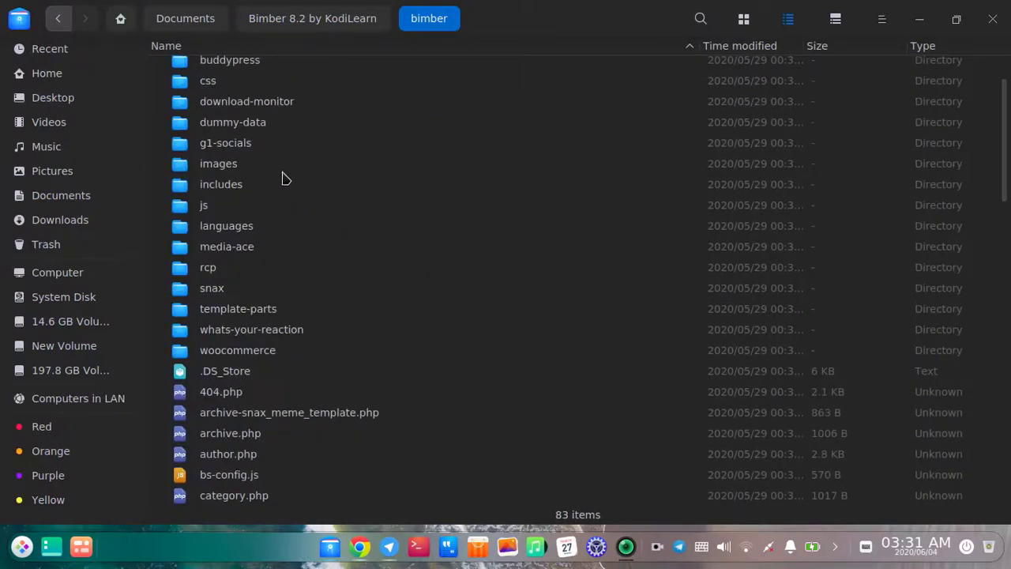
left_click(62, 18)
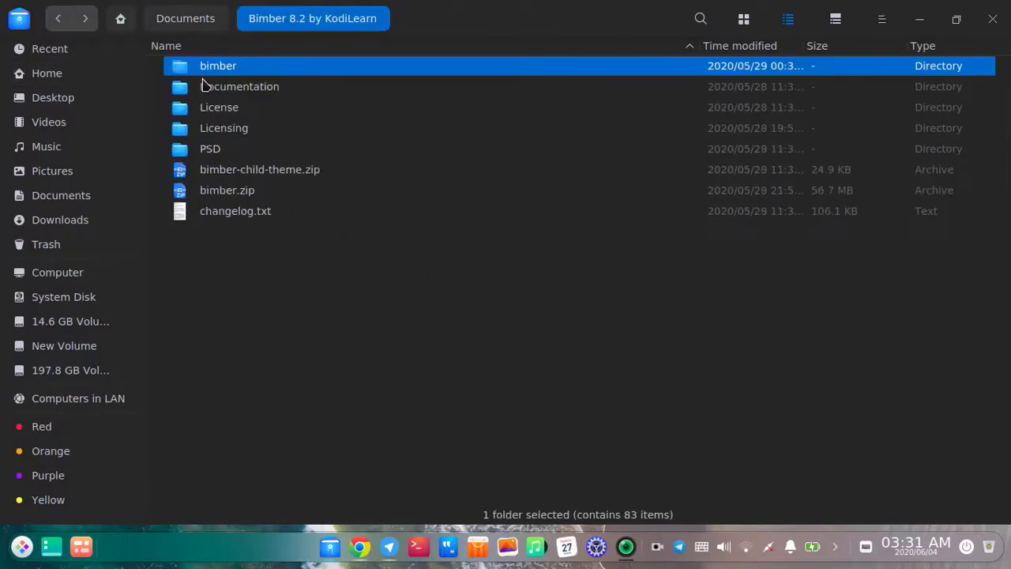
right_click(243, 65)
left_click(329, 165)
Navigate from Home into lampstack-7.4.6-1 > apache2.
left_click(23, 76)
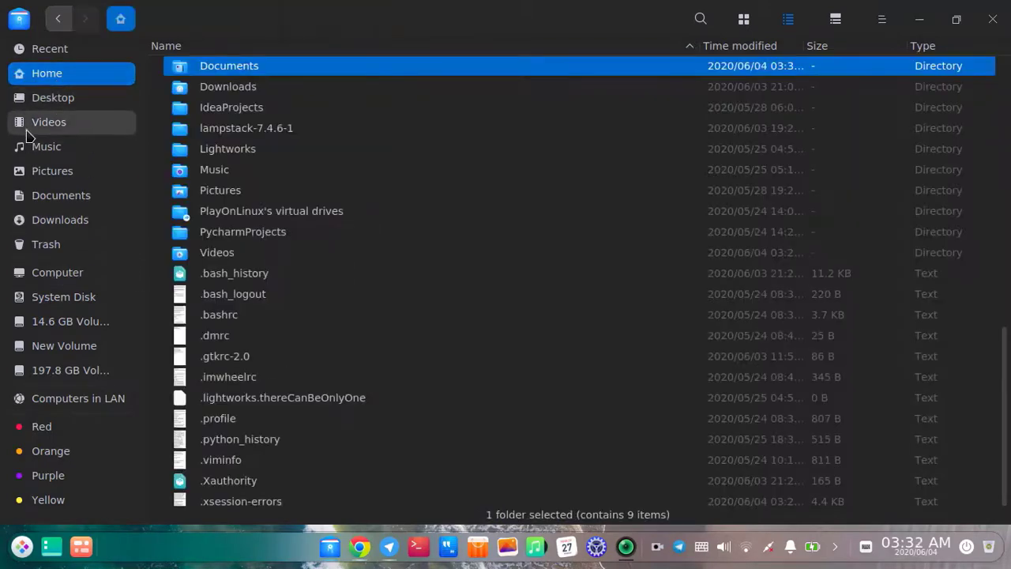
scroll(492, 295, "down", 1)
scroll(493, 295, "up", 10)
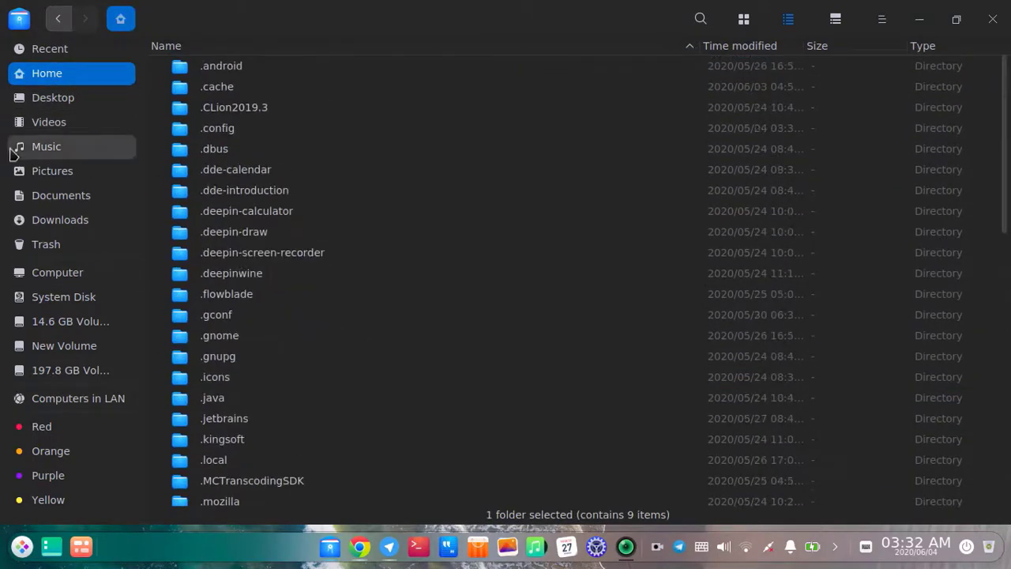
scroll(269, 264, "down", 12)
scroll(266, 221, "up", 2)
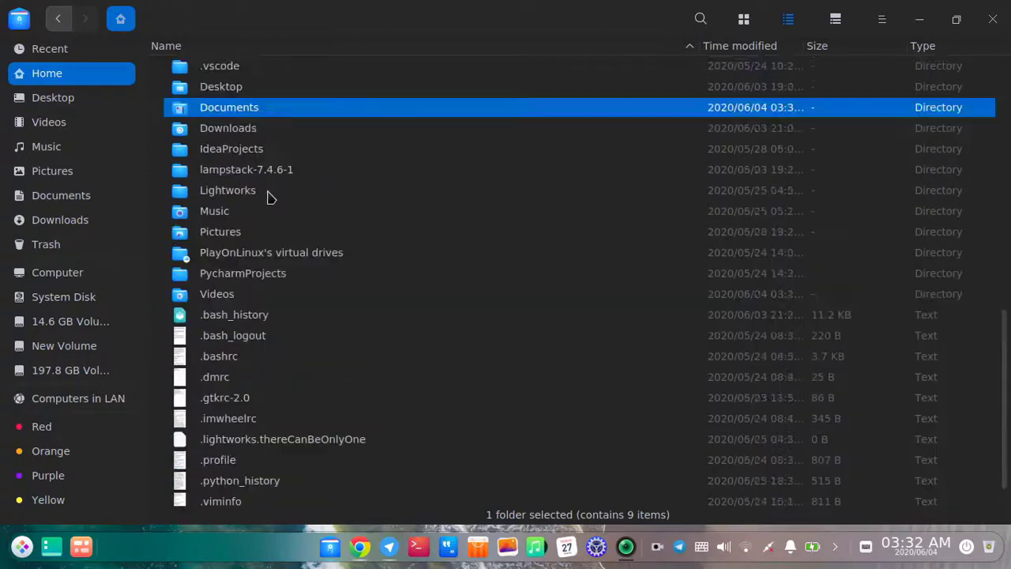
double_click(271, 178)
scroll(271, 179, "down", 3)
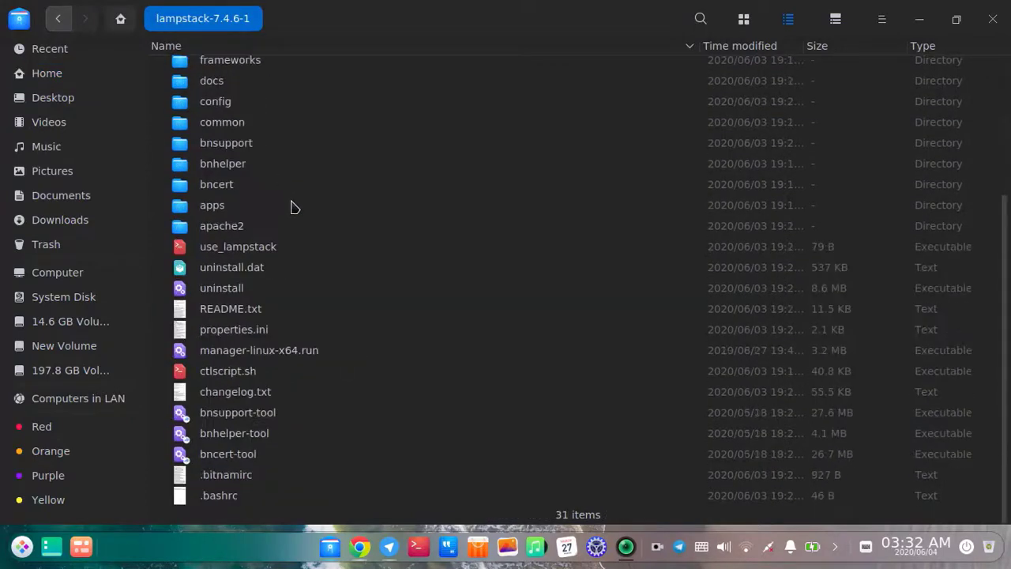
scroll(291, 208, "up", 2)
double_click(222, 314)
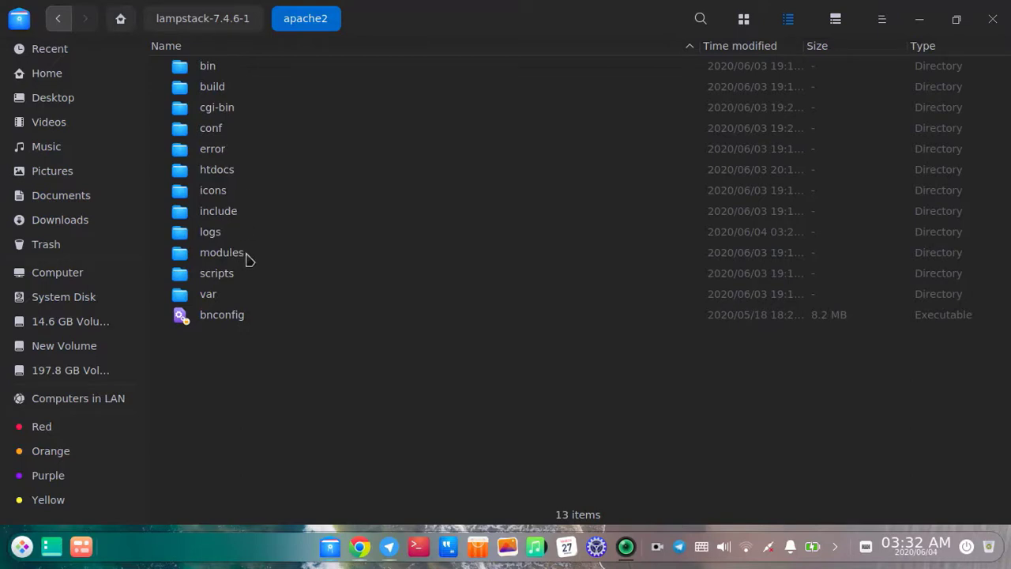
Paste the bimber folder into htdocs > wordpress > wp-content > themes.
double_click(248, 174)
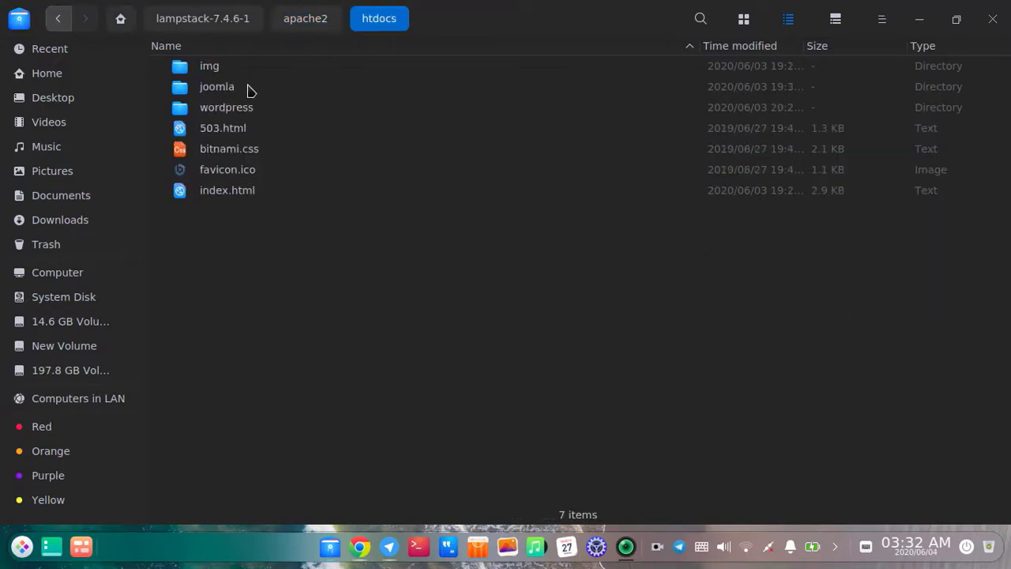
double_click(267, 113)
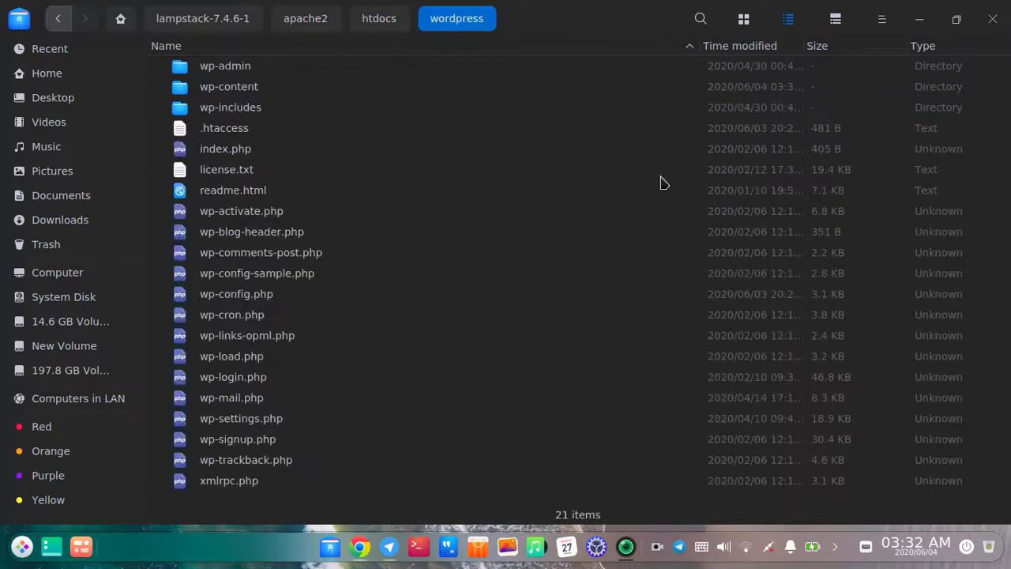
double_click(355, 87)
double_click(210, 86)
right_click(296, 302)
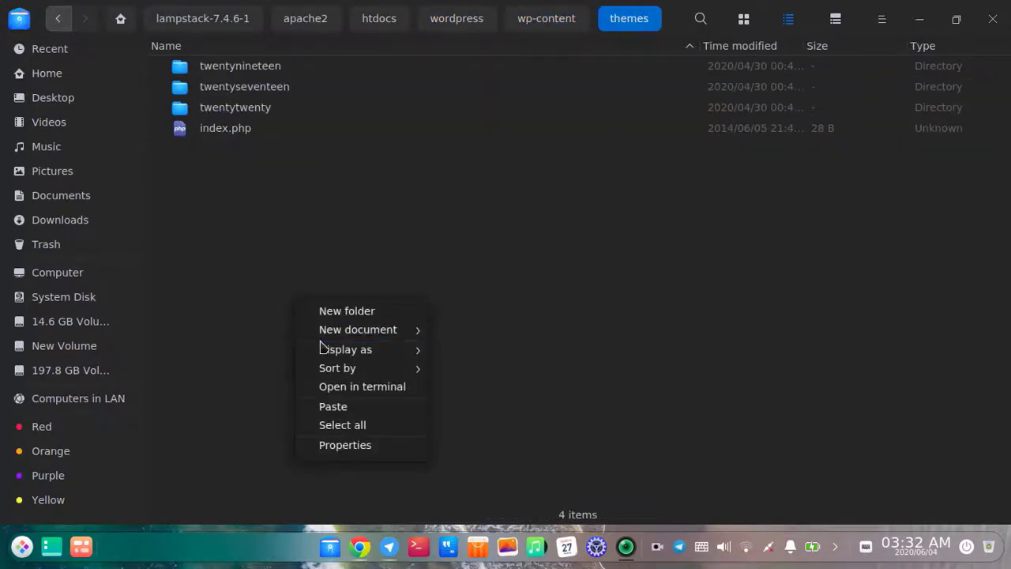
left_click(341, 406)
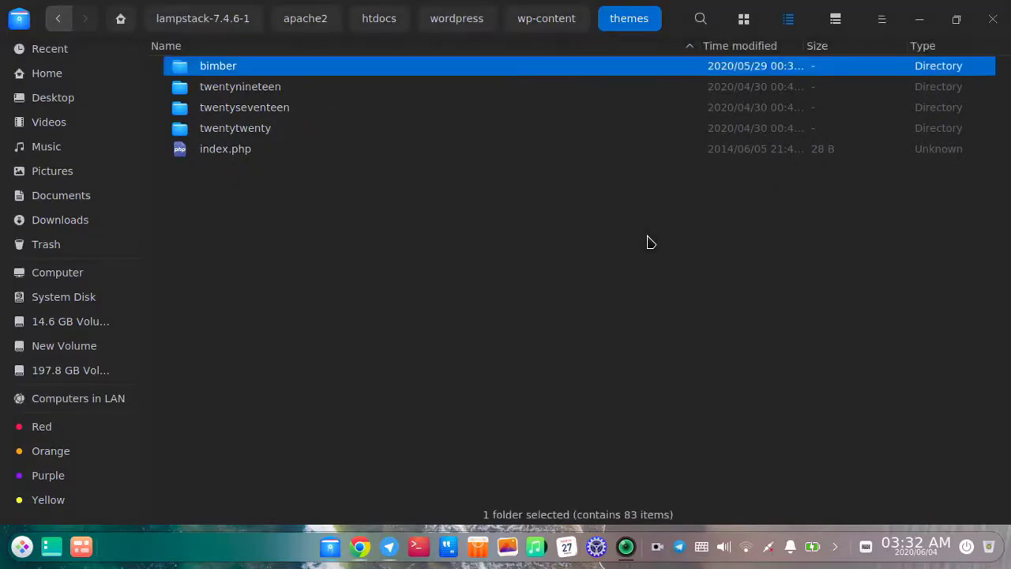
Return to WordPress's installed themes list, now showing Bimber among four themes.
left_click(920, 20)
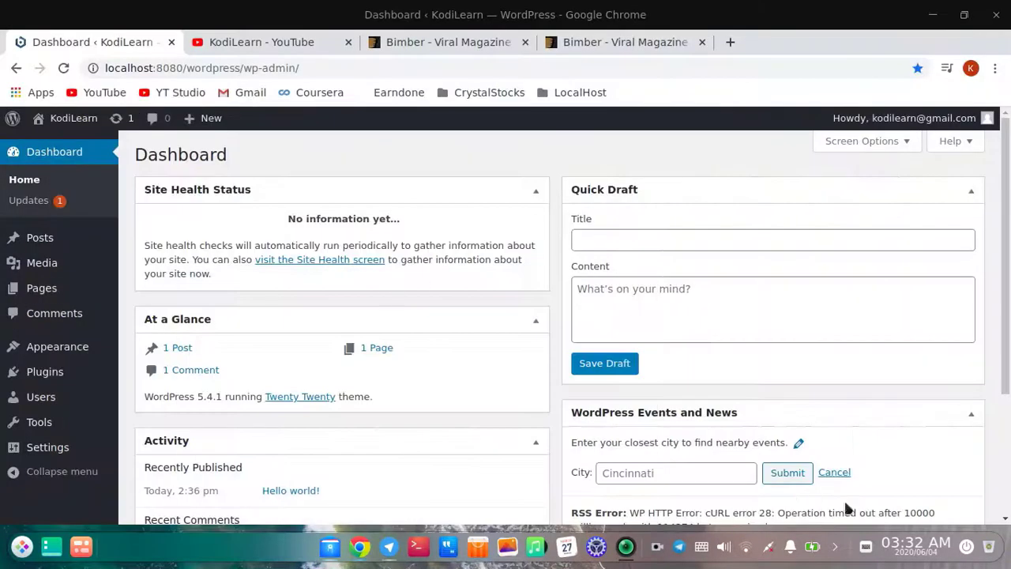
left_click(45, 351)
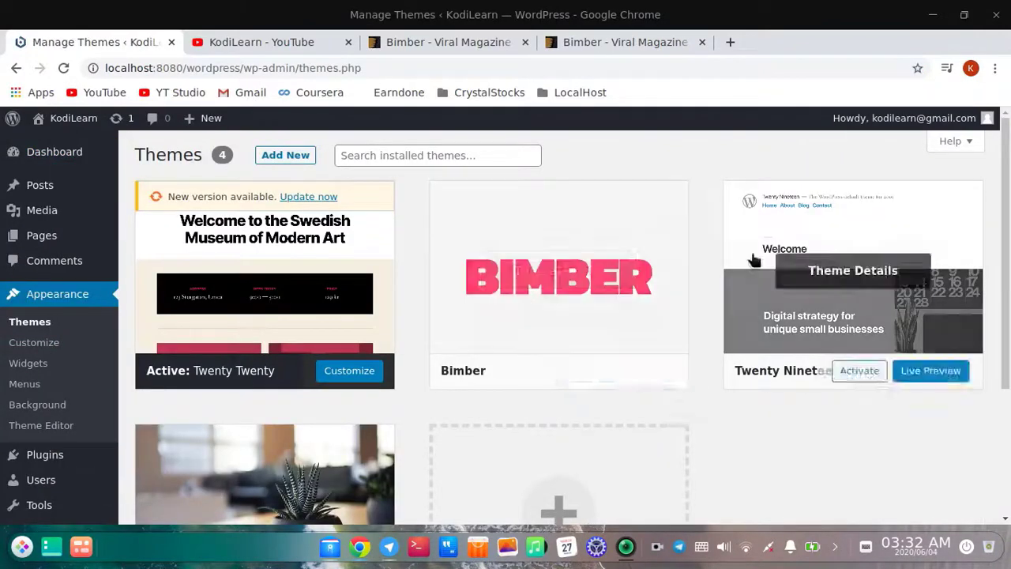
mouse_move(542, 344)
scroll(554, 380, "down", 3)
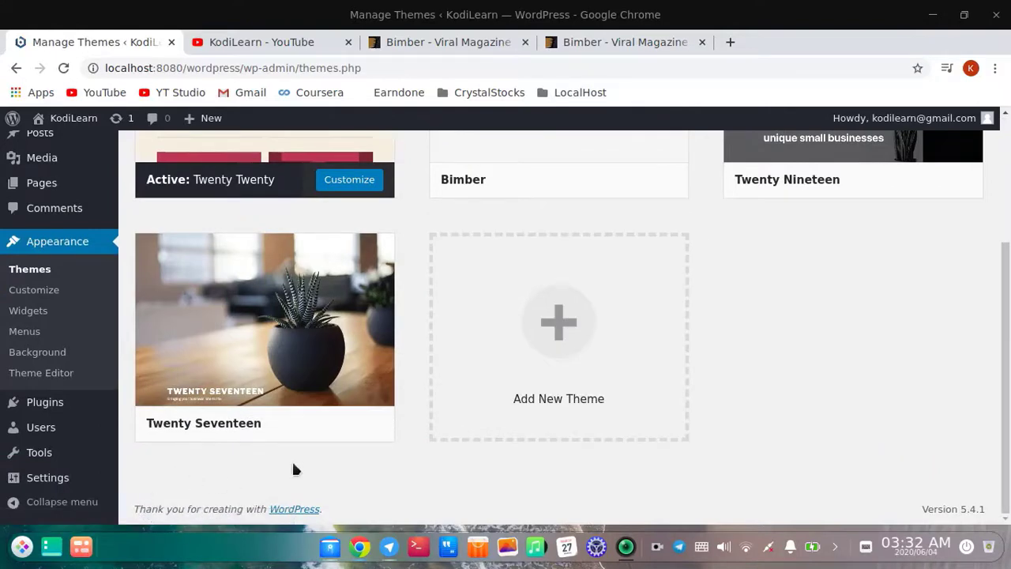
scroll(625, 327, "up", 3)
mouse_move(467, 290)
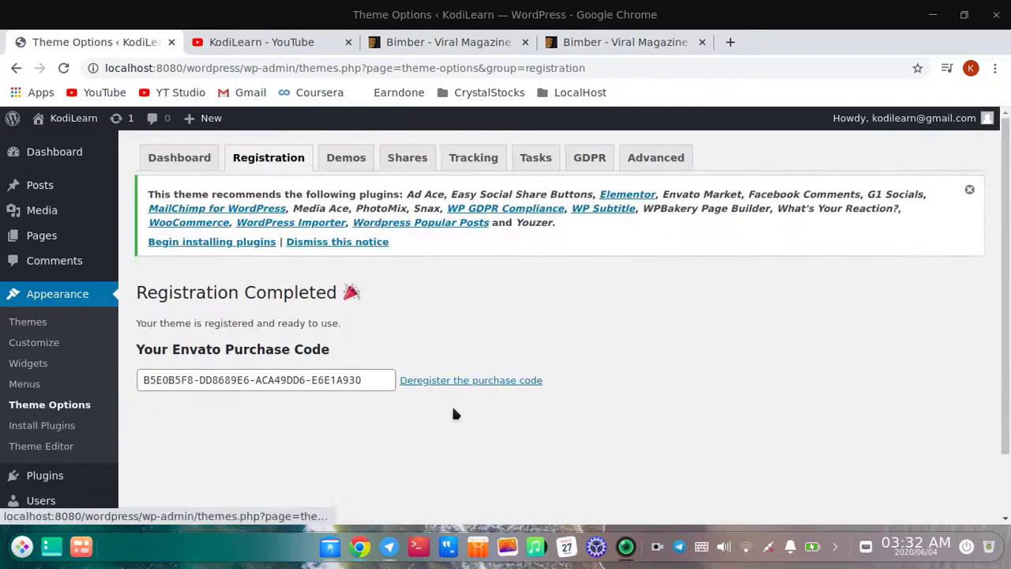
scroll(306, 437, "up", 2)
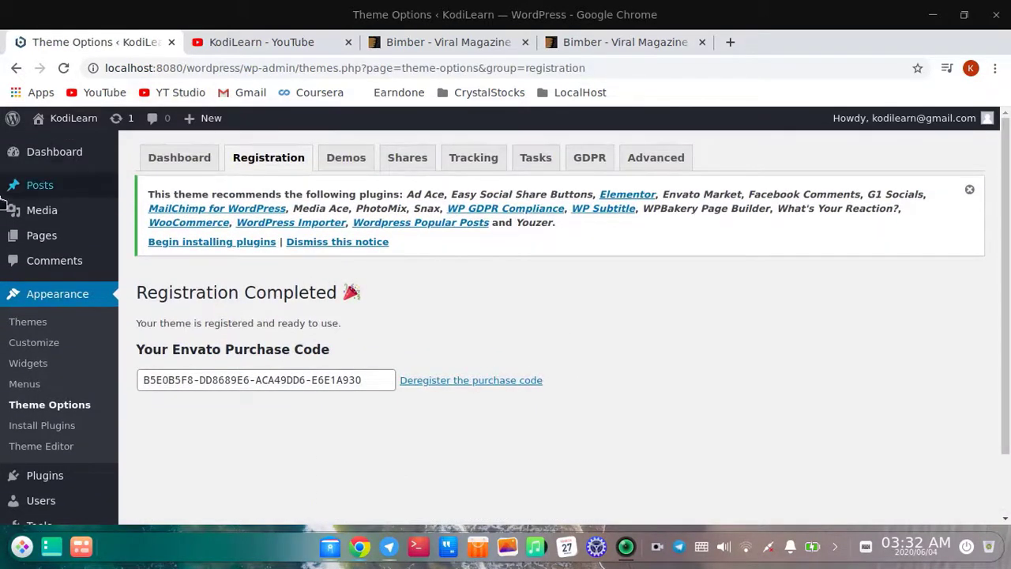
Bring up the context menu for the site's homepage link.
right_click(72, 132)
right_click(59, 118)
right_click(57, 117)
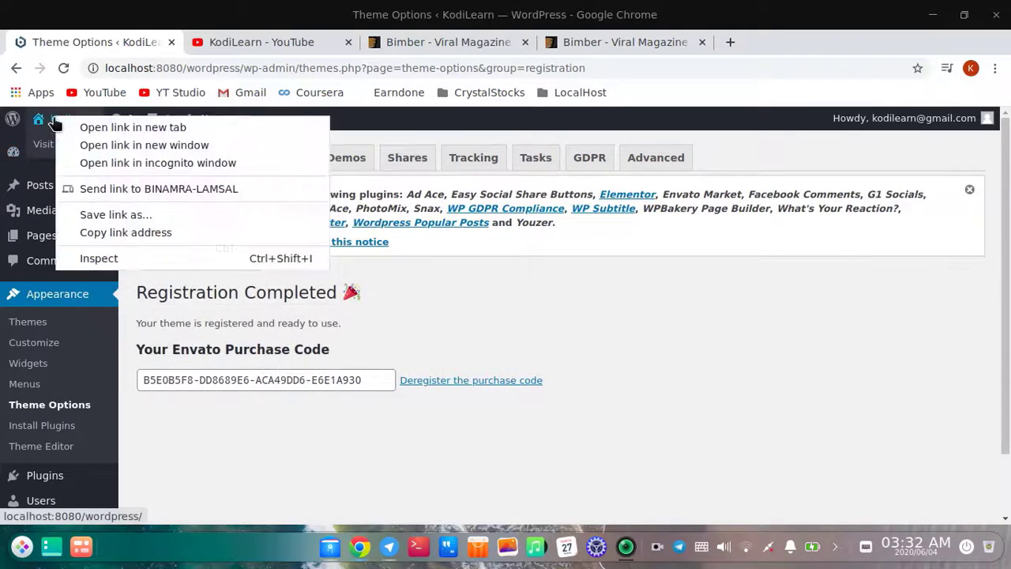
View the KodiLearn homepage in a new tab in Bimber's layout, then return to Theme Options.
left_click(82, 129)
left_click(277, 43)
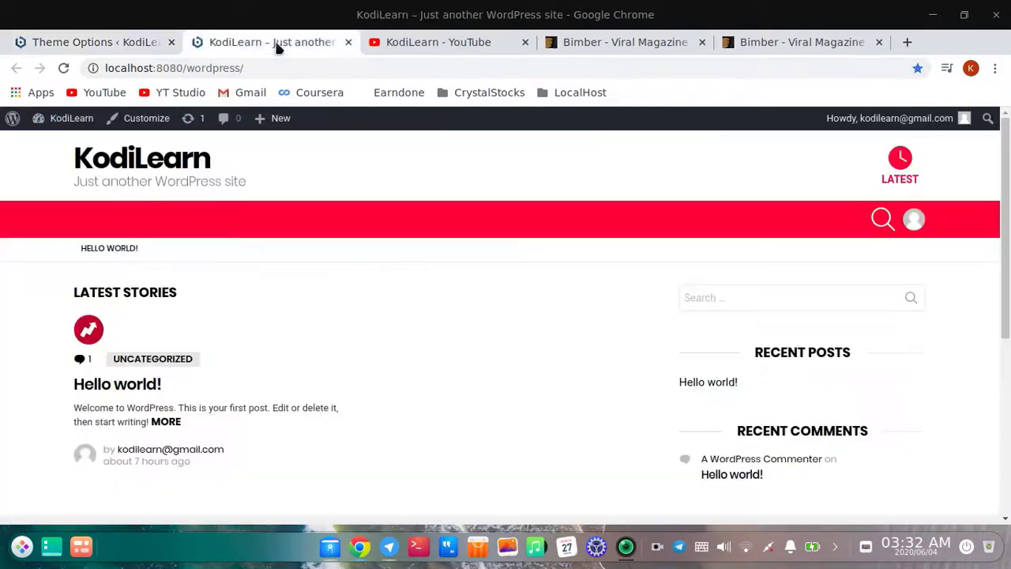
scroll(316, 387, "down", 5)
scroll(327, 400, "up", 4)
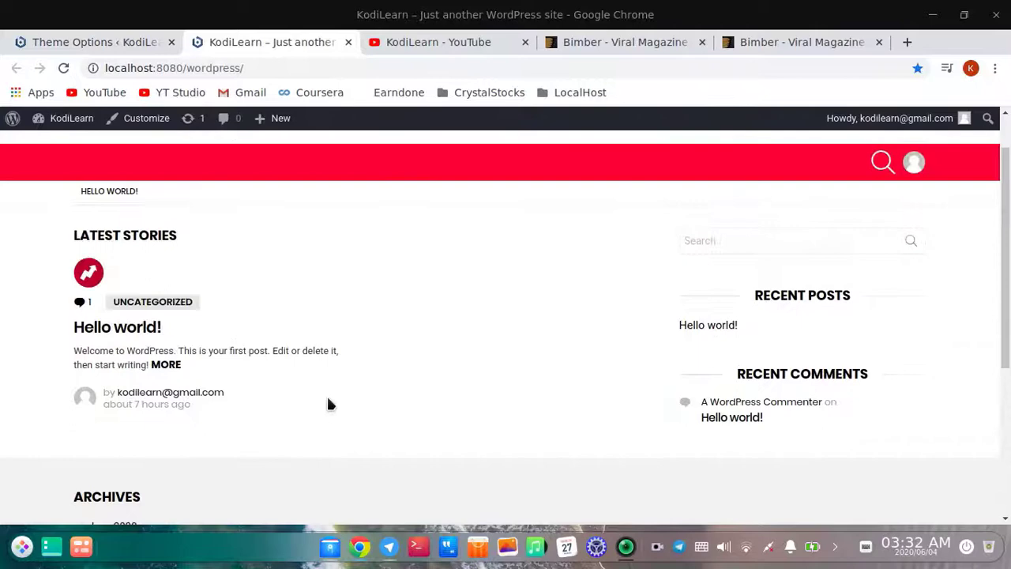
left_click_drag(1008, 169, 1009, 345)
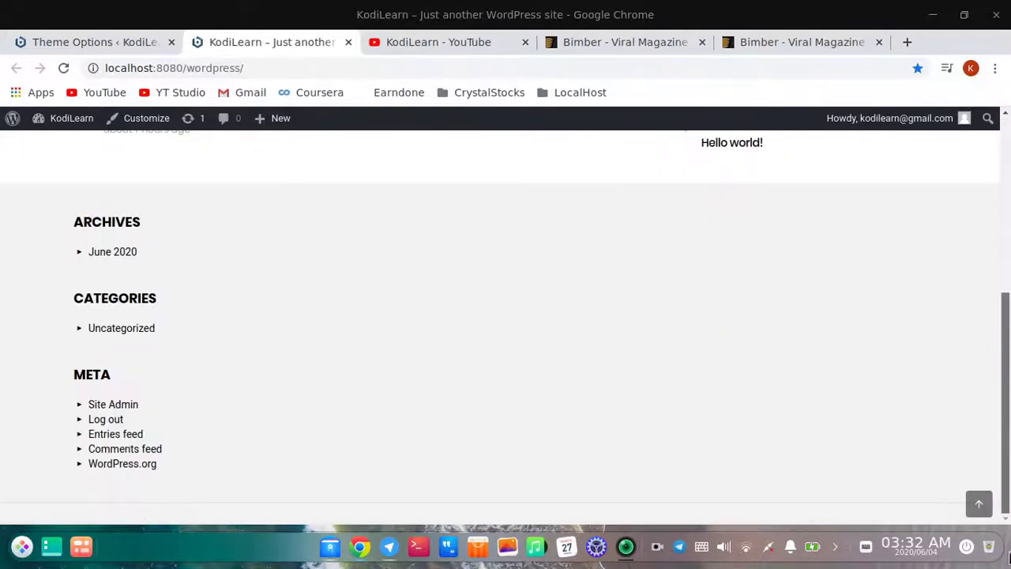
left_click(980, 504)
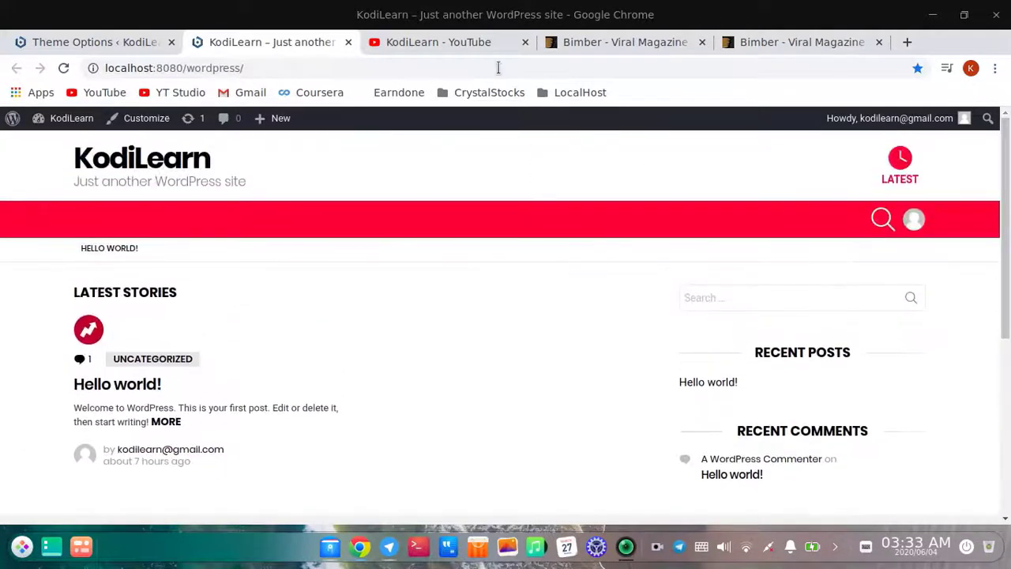
left_click(759, 42)
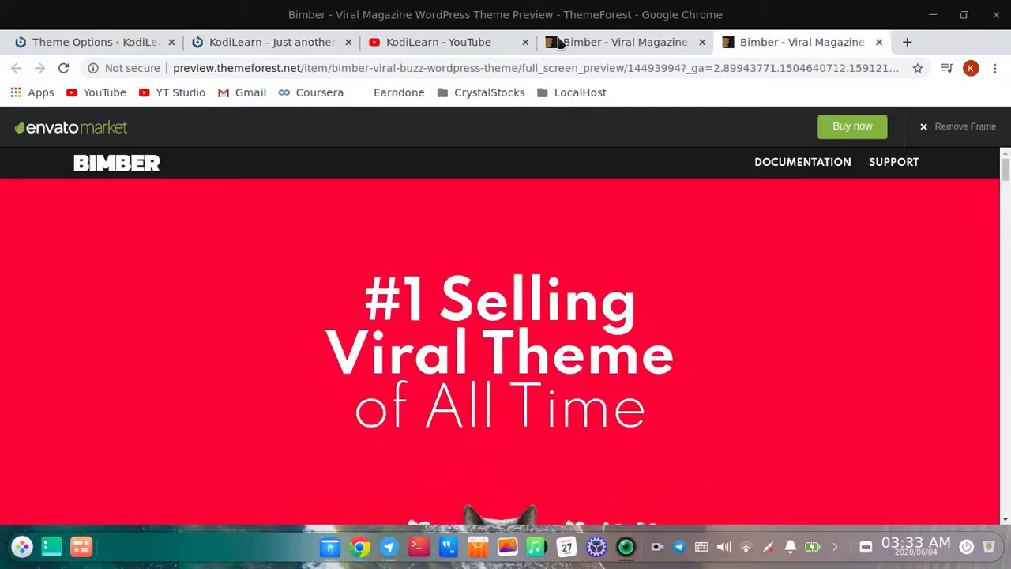
left_click(79, 44)
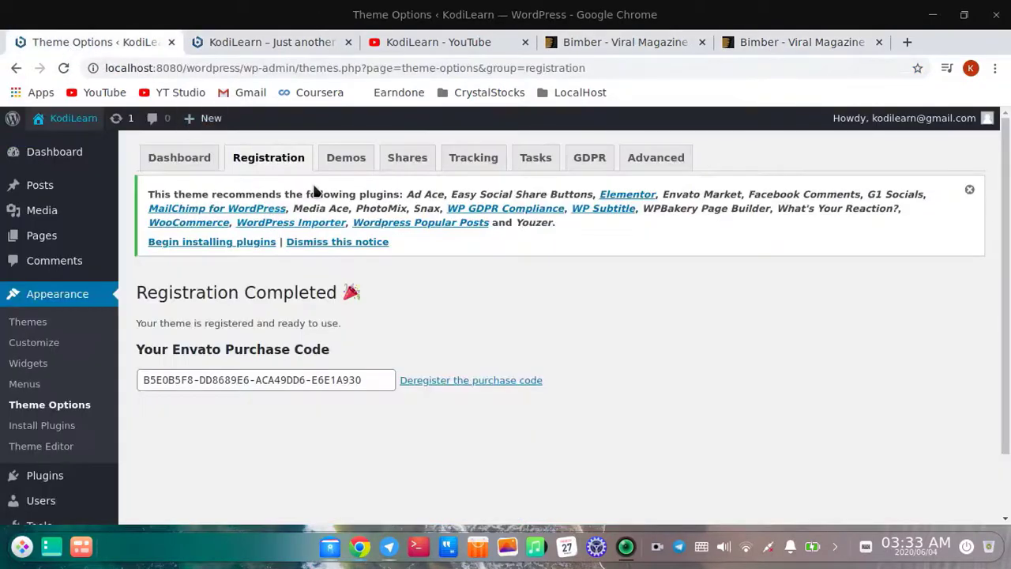
Select all 18 recommended Bimber plugins and apply the Install bulk action.
left_click(222, 245)
scroll(273, 352, "down", 6)
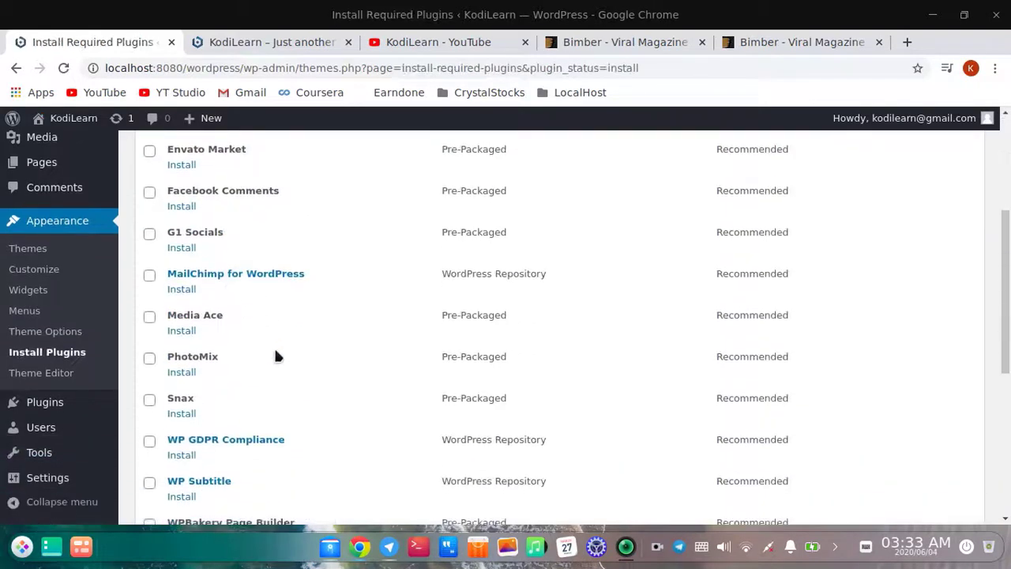
scroll(711, 387, "up", 10)
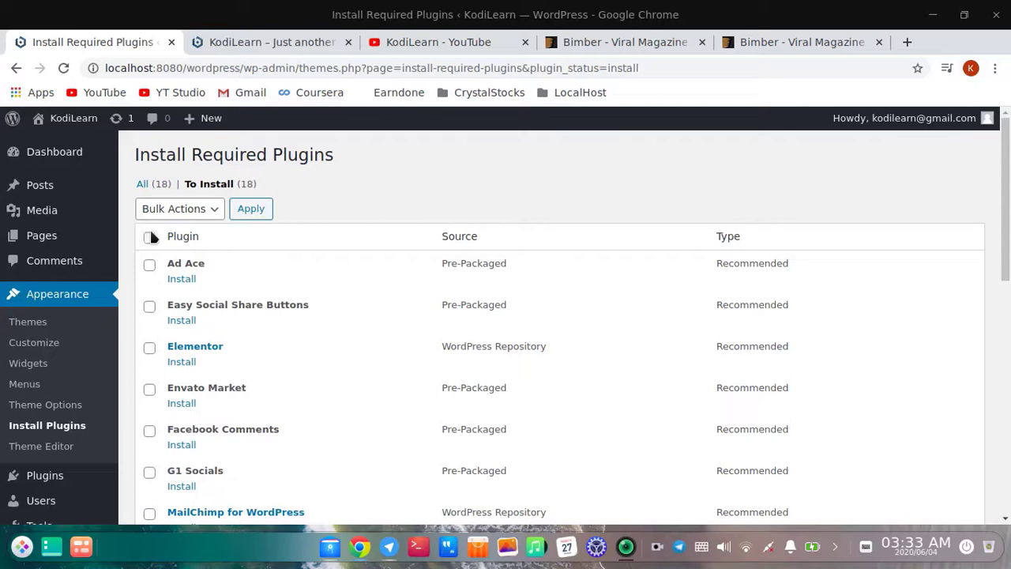
left_click(150, 237)
left_click(157, 213)
left_click(170, 239)
left_click(248, 219)
scroll(490, 407, "down", 8)
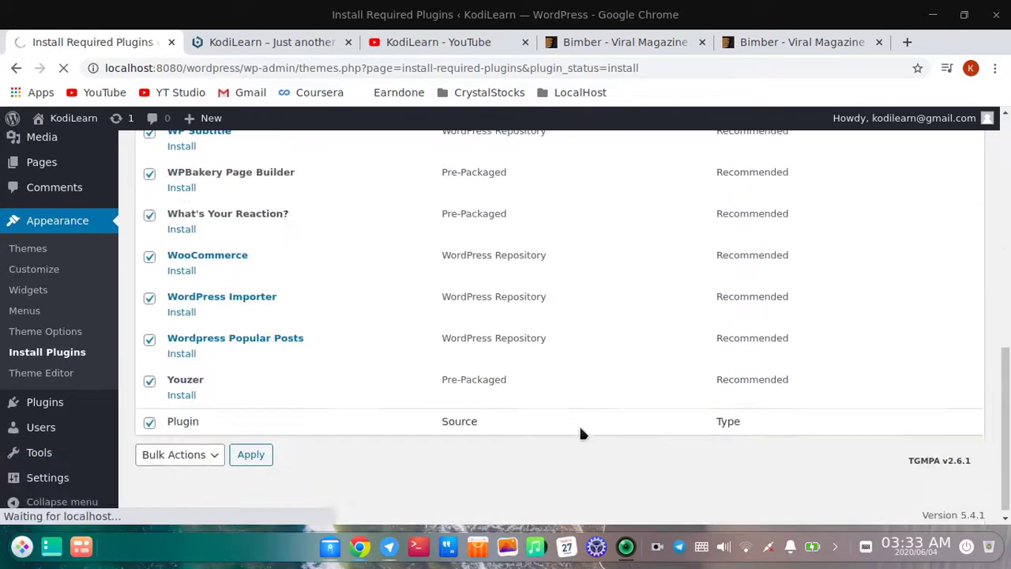
scroll(462, 379, "up", 8)
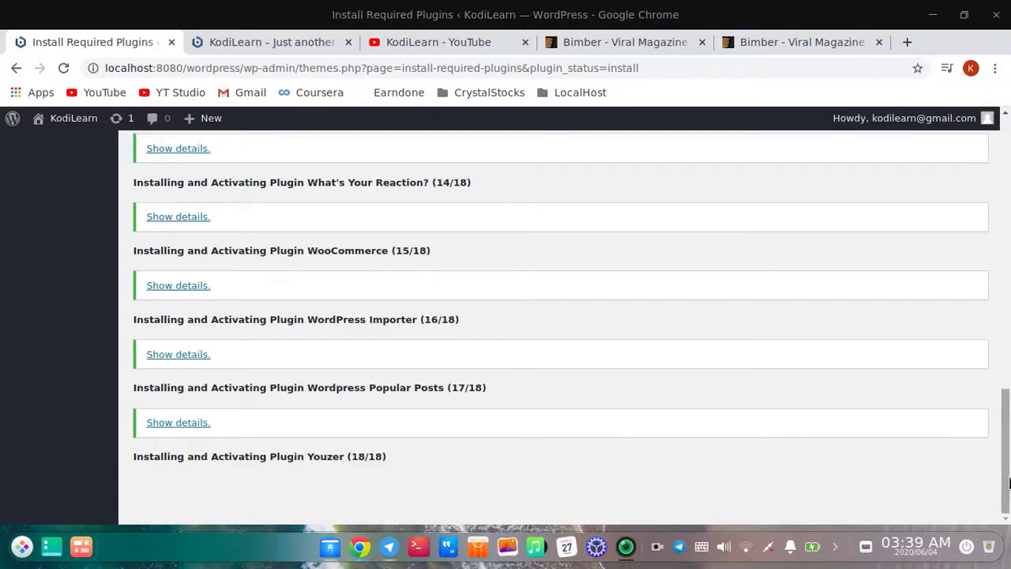
Scroll through the installer log until all 18 plugins reach 18/18.
left_click_drag(1007, 451, 1009, 127)
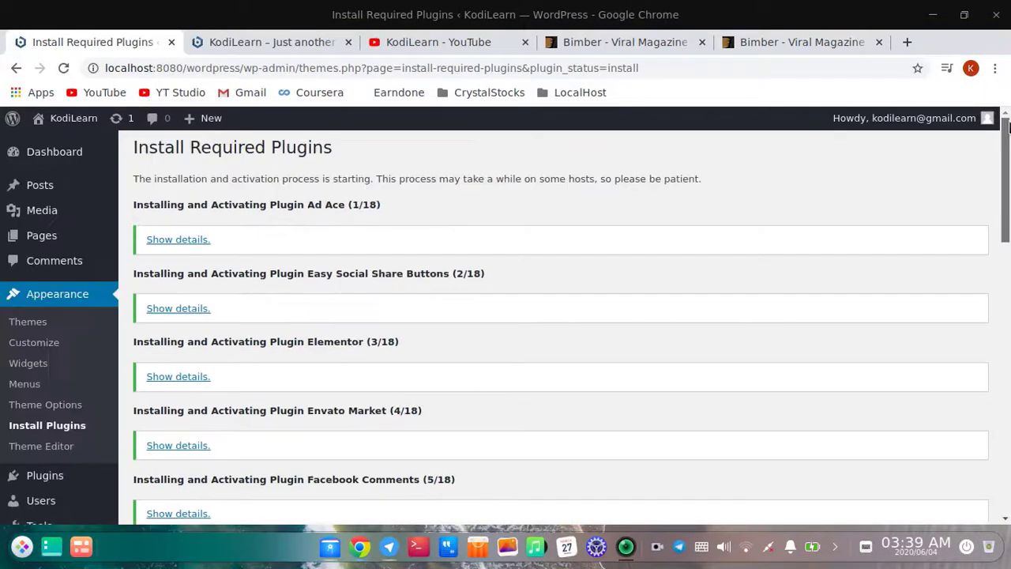
scroll(857, 269, "down", 9)
scroll(695, 339, "down", 3)
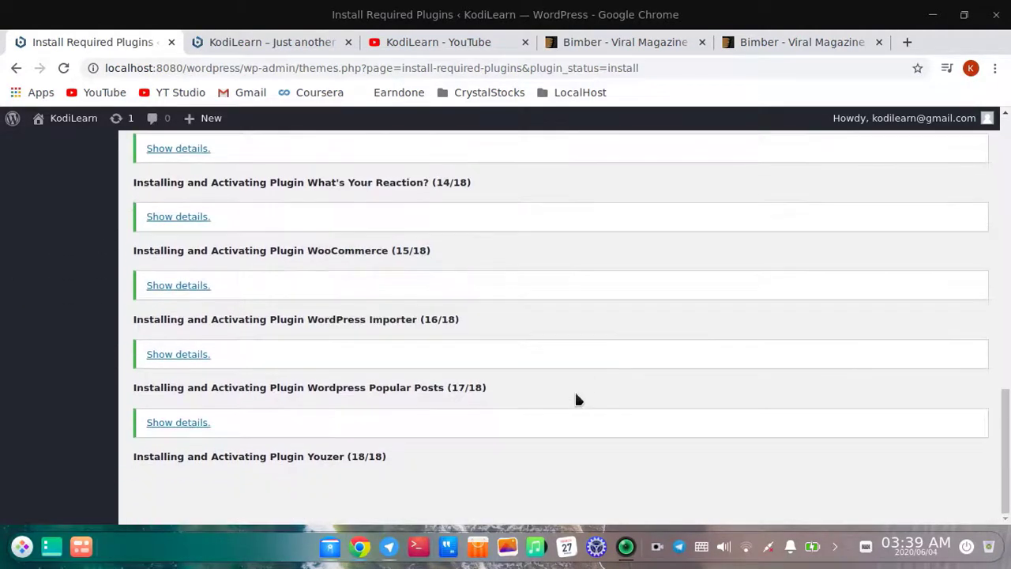
scroll(575, 400, "up", 3)
scroll(574, 399, "down", 3)
scroll(373, 399, "up", 12)
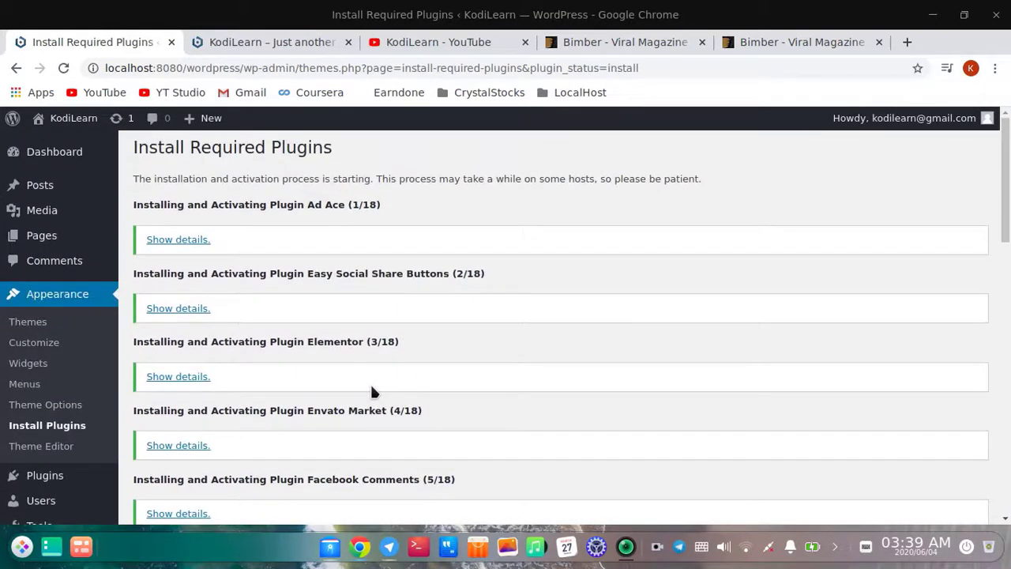
scroll(371, 391, "down", 3)
scroll(371, 391, "up", 3)
Return to the admin Dashboard and look over its WooCommerce and Youzer notices.
left_click(40, 163)
scroll(428, 331, "down", 1)
scroll(419, 348, "down", 10)
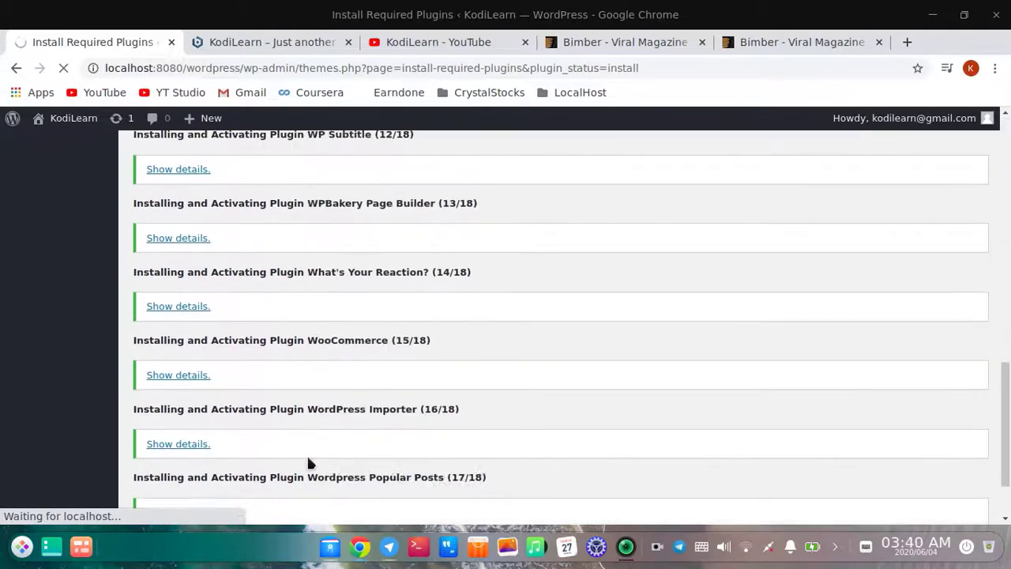
scroll(258, 429, "down", 4)
scroll(259, 427, "up", 5)
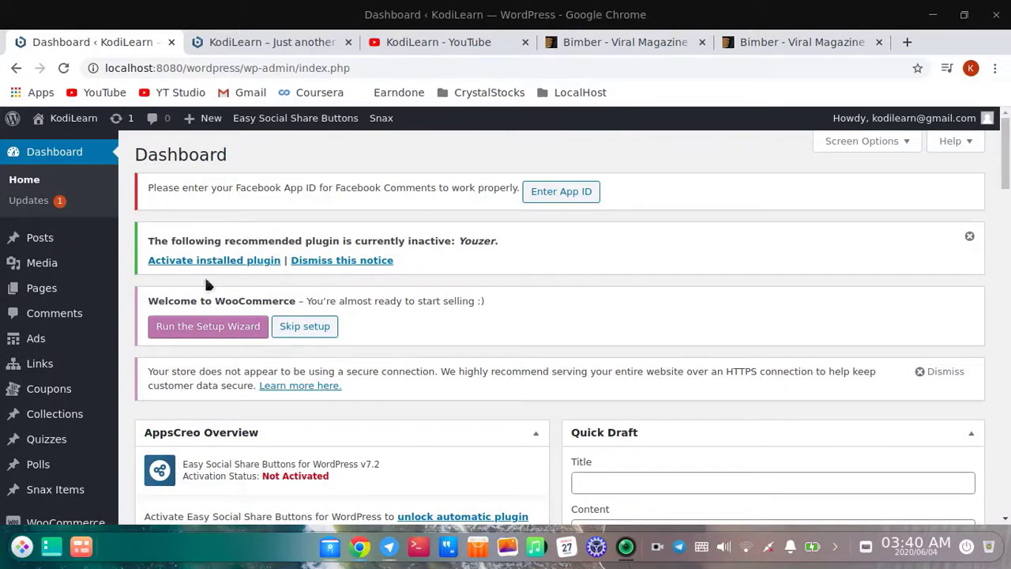
Try activating Youzer from the pending plugins list, which requires BuddyPress first.
left_click(253, 262)
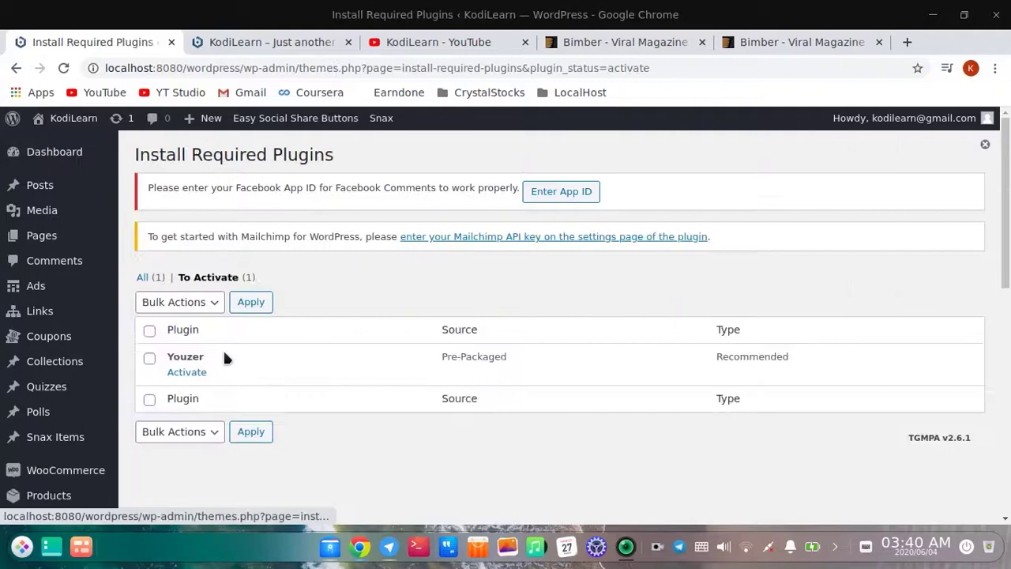
left_click(192, 373)
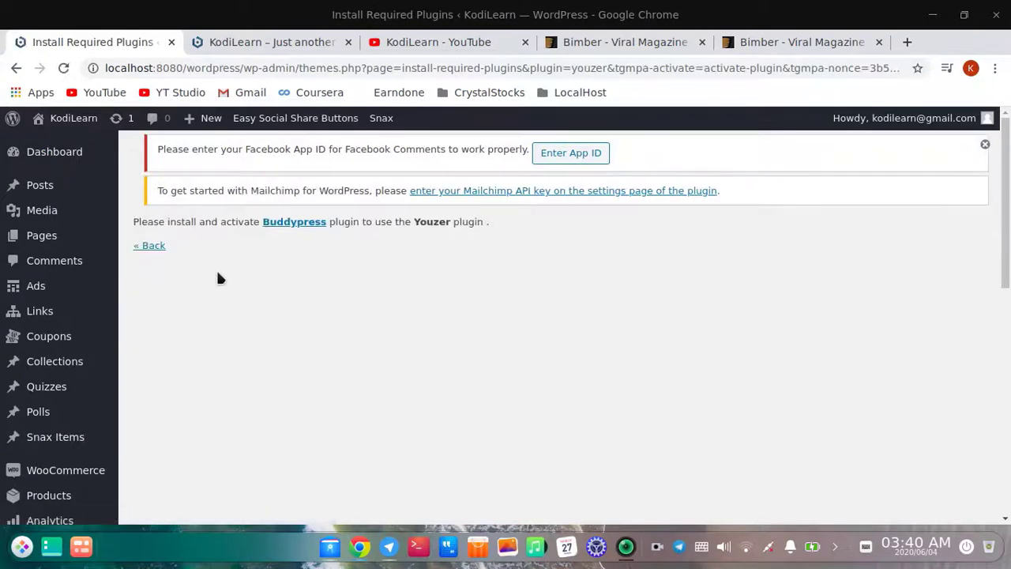
scroll(301, 273, "down", 1)
scroll(290, 282, "up", 1)
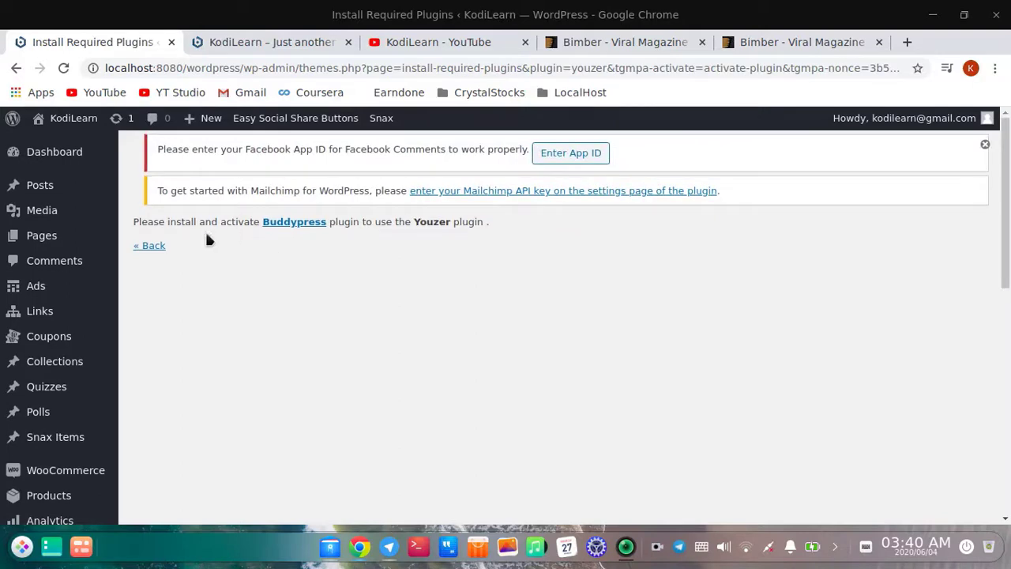
left_click(151, 245)
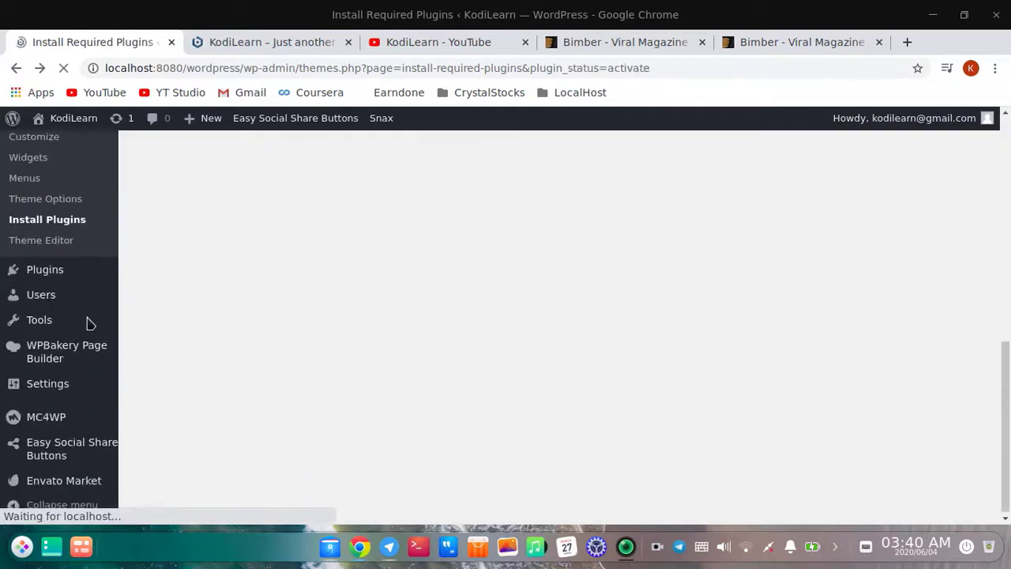
Review Plugins > Installed Plugins, then go to Add New.
scroll(47, 316, "down", 3)
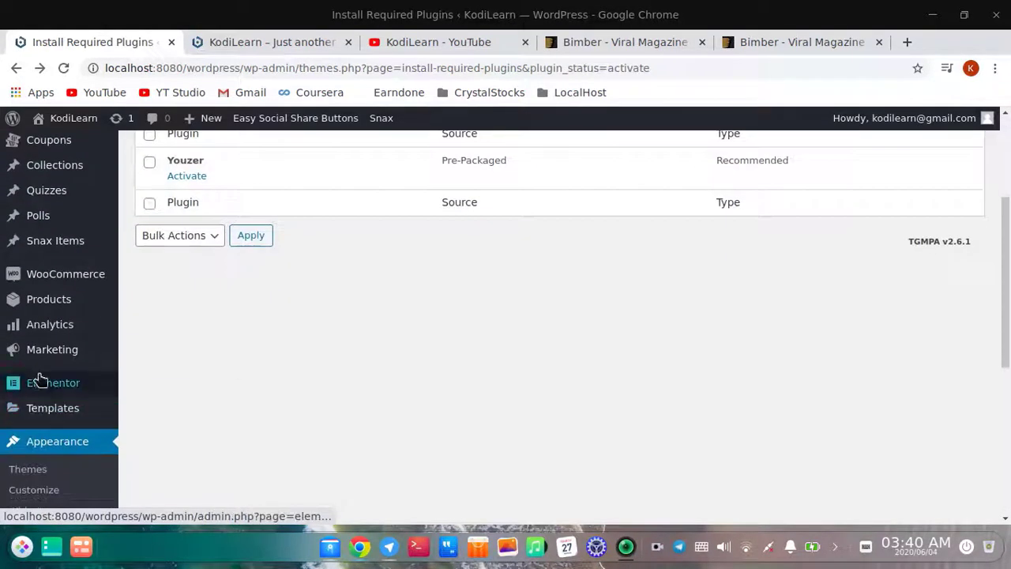
scroll(40, 377, "down", 5)
left_click(59, 271)
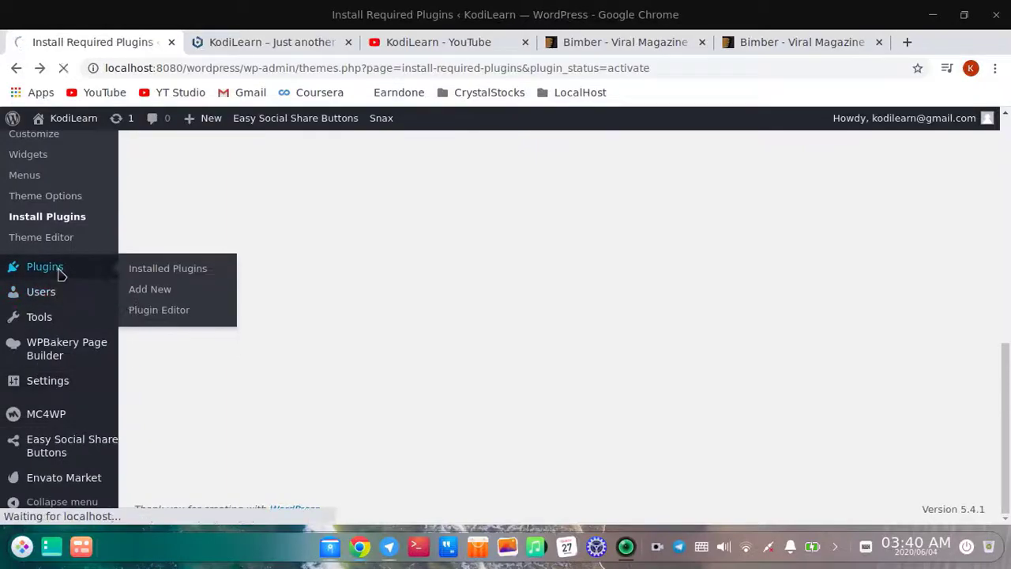
scroll(387, 372, "down", 3)
scroll(316, 293, "up", 3)
left_click(242, 152)
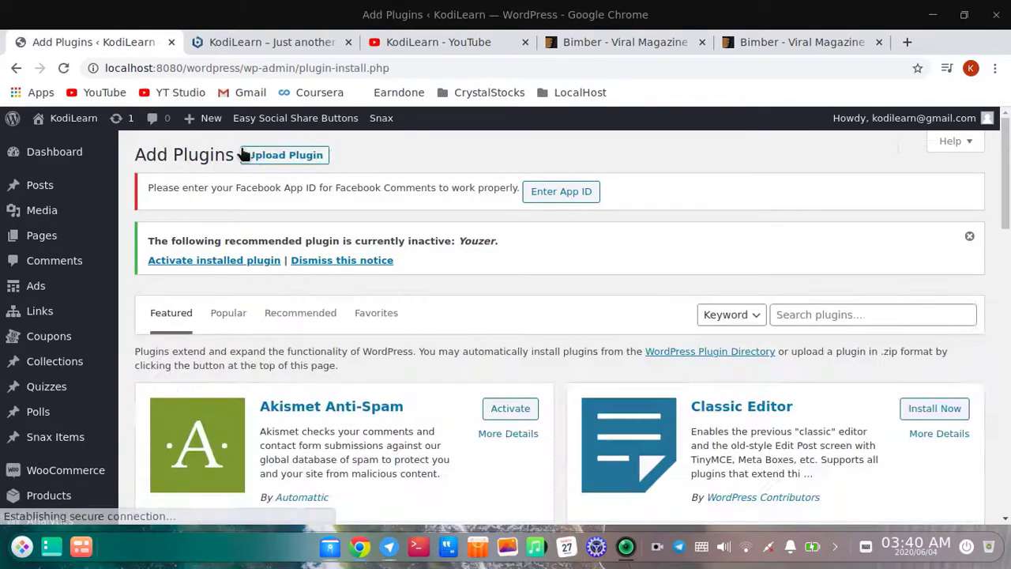
Install BuddyPress from the Add Plugins directory.
scroll(456, 338, "down", 7)
scroll(574, 382, "down", 4)
scroll(663, 316, "up", 2)
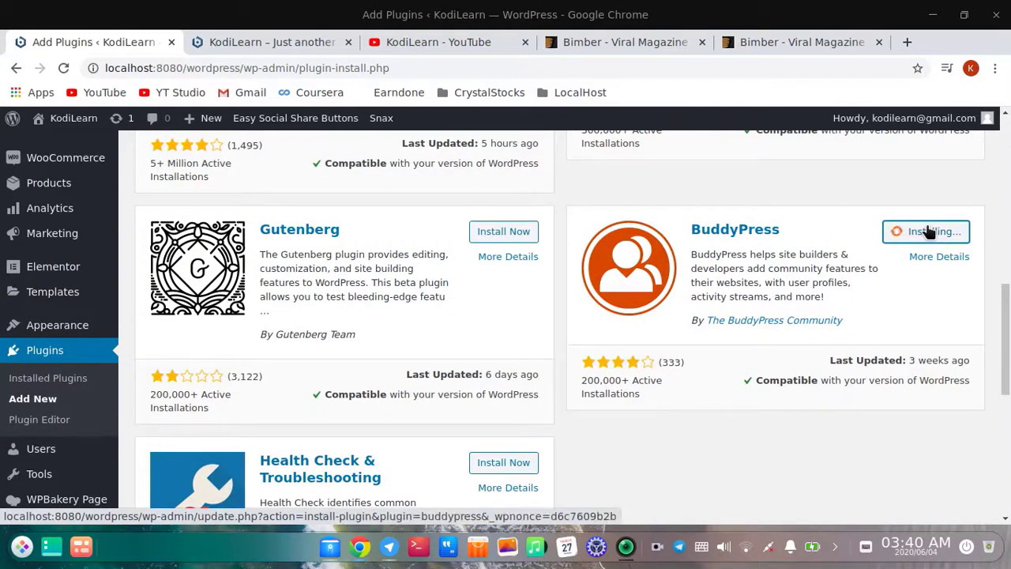
scroll(925, 226, "up", 9)
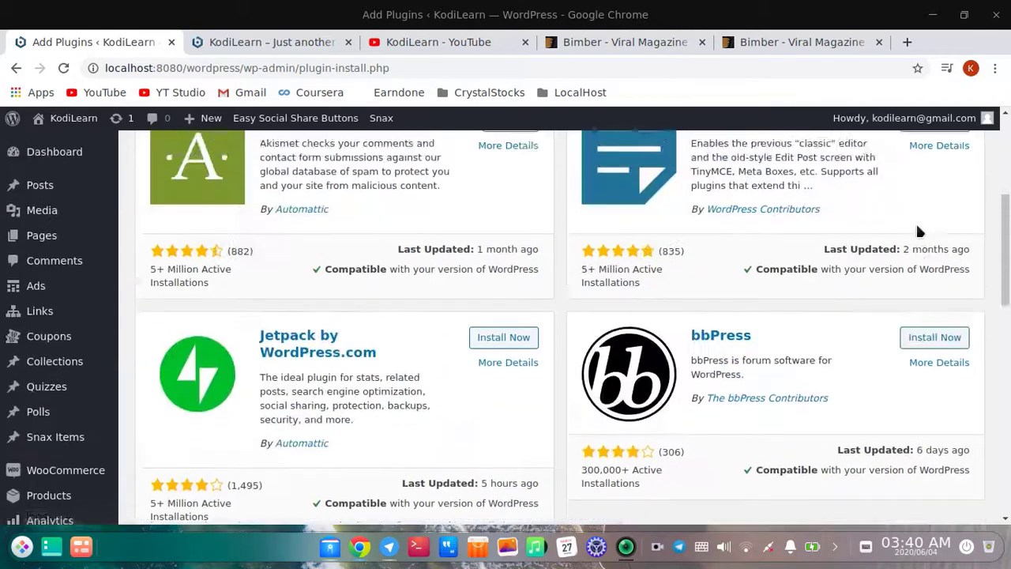
scroll(948, 293, "down", 10)
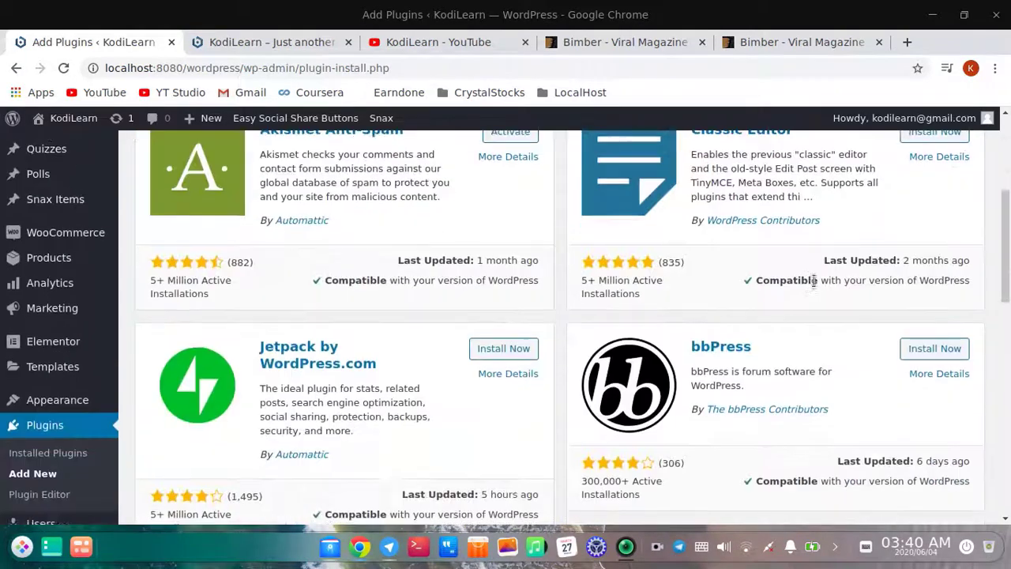
scroll(888, 385, "up", 1)
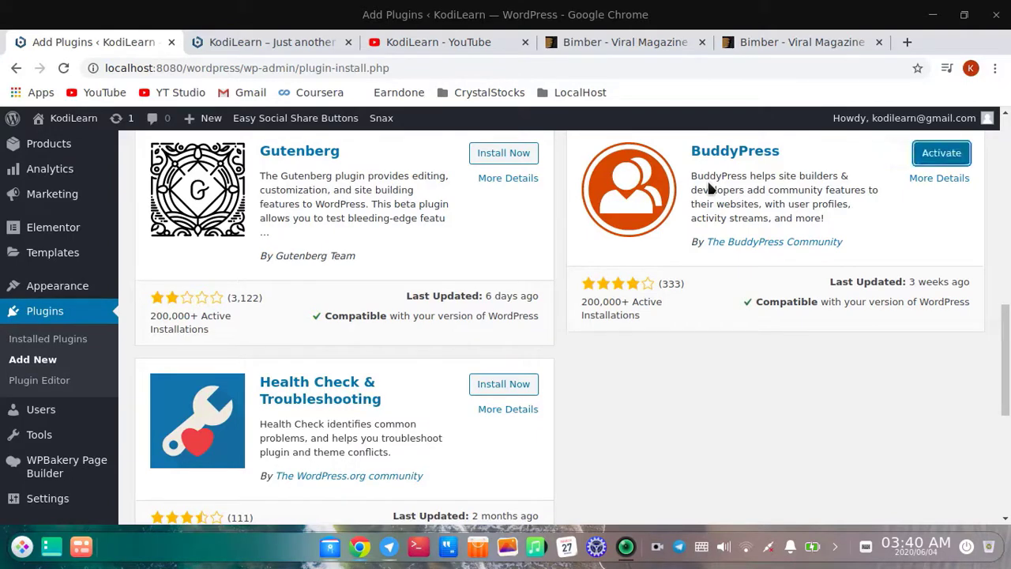
Activate BuddyPress, bringing up its BuddyPress 6.0.0 welcome screen.
left_click(956, 158)
scroll(610, 380, "up", 1)
scroll(609, 380, "down", 2)
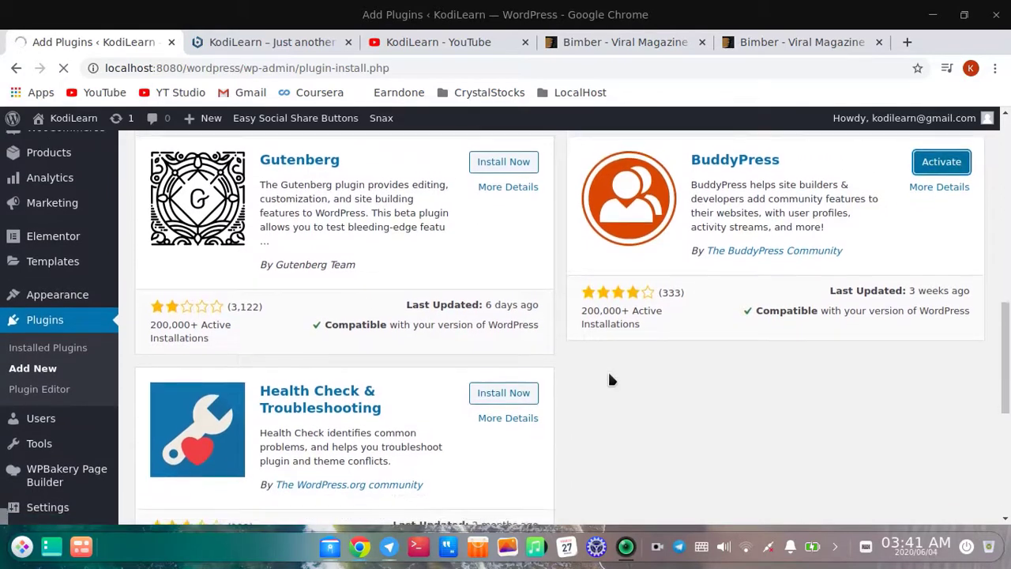
scroll(609, 380, "up", 2)
scroll(609, 380, "down", 1)
scroll(610, 380, "up", 2)
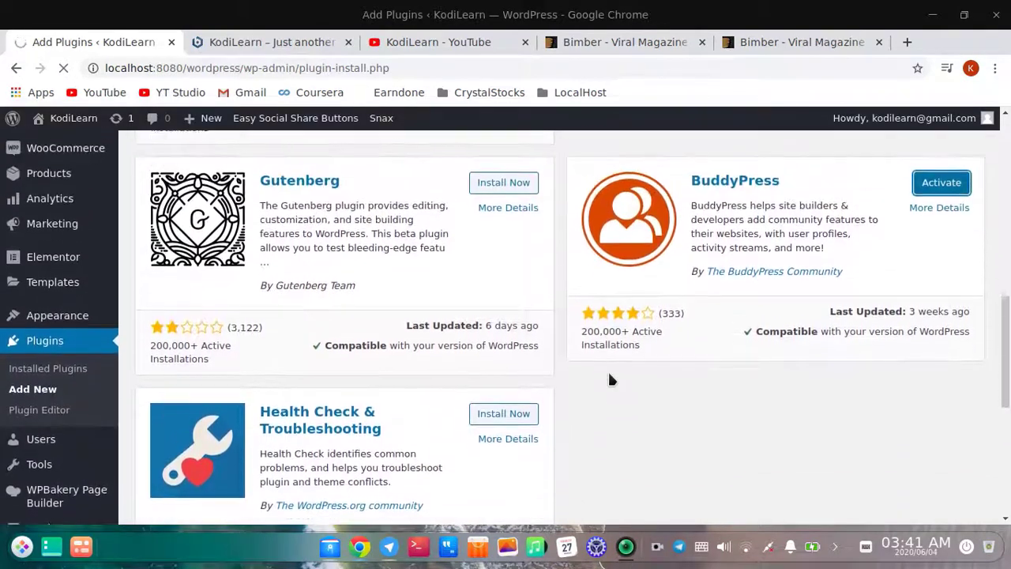
scroll(612, 372, "up", 5)
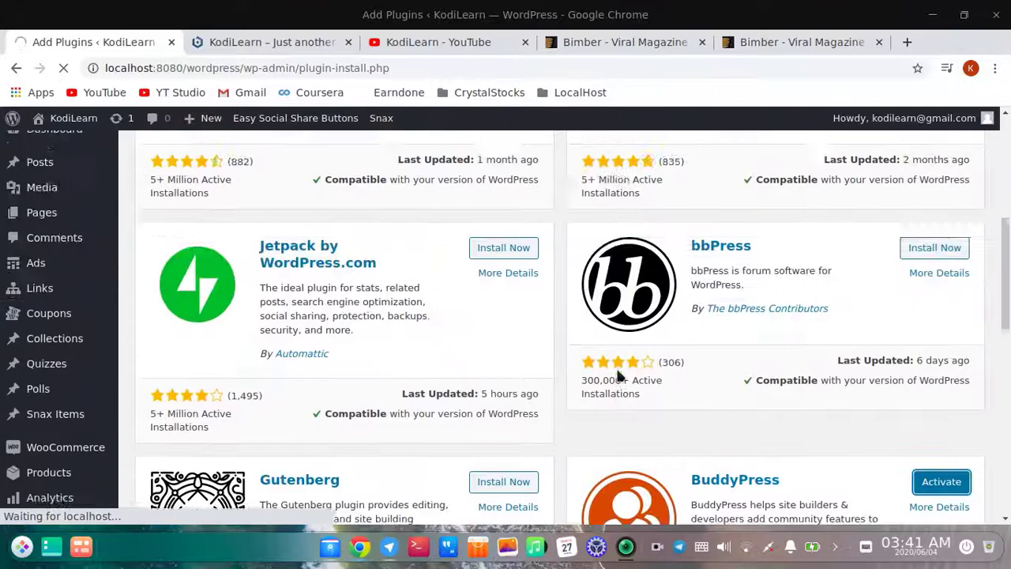
scroll(600, 361, "down", 3)
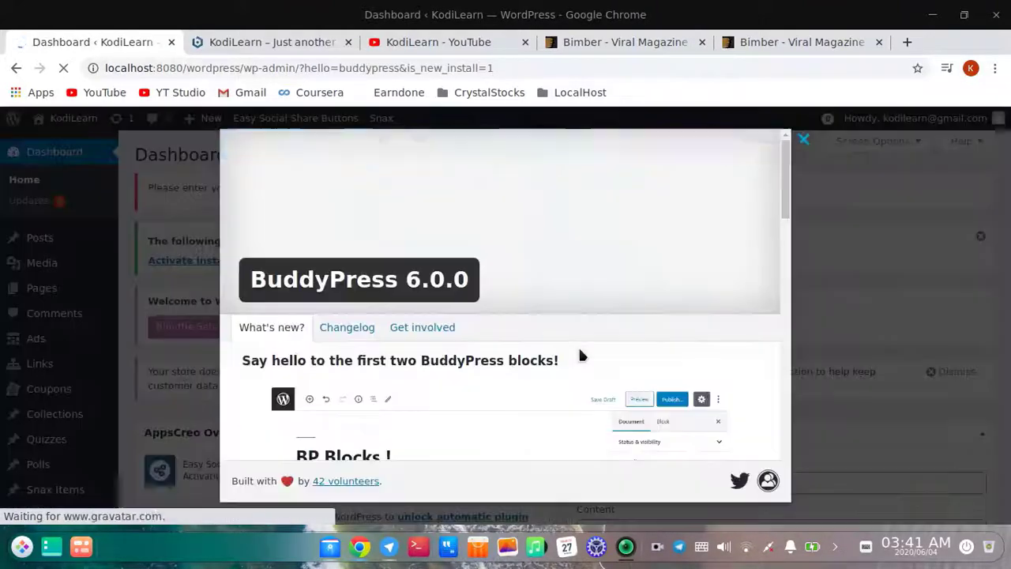
Dismiss the BuddyPress welcome overlay.
scroll(560, 359, "down", 10)
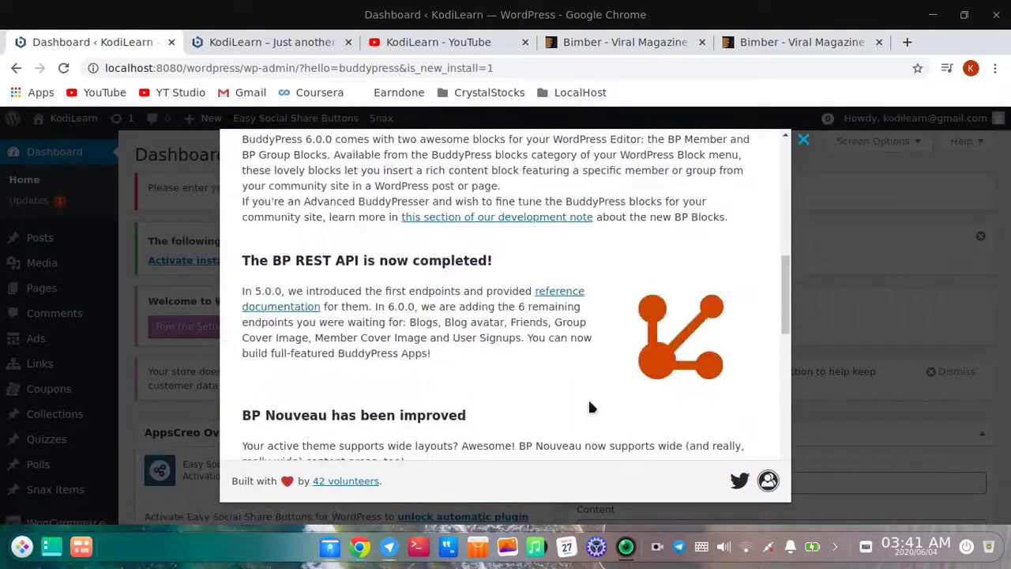
left_click(858, 278)
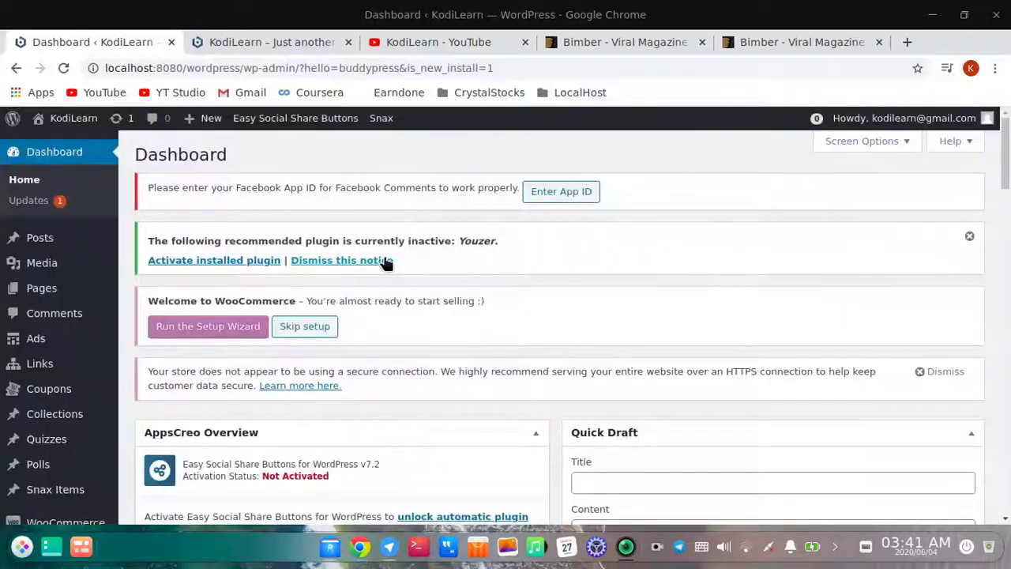
scroll(386, 265, "down", 6)
scroll(332, 273, "up", 3)
scroll(277, 281, "down", 5)
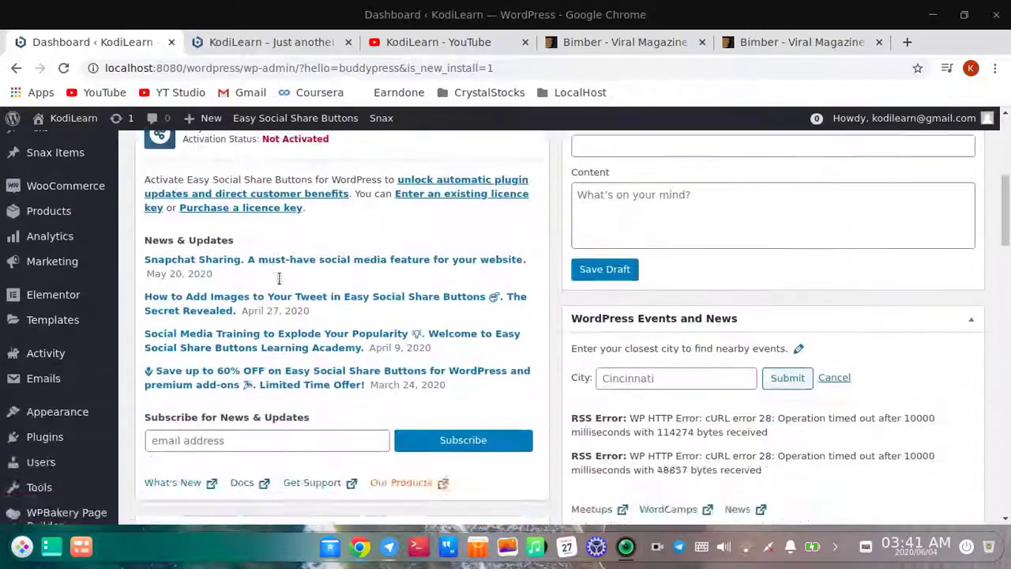
scroll(261, 288, "up", 7)
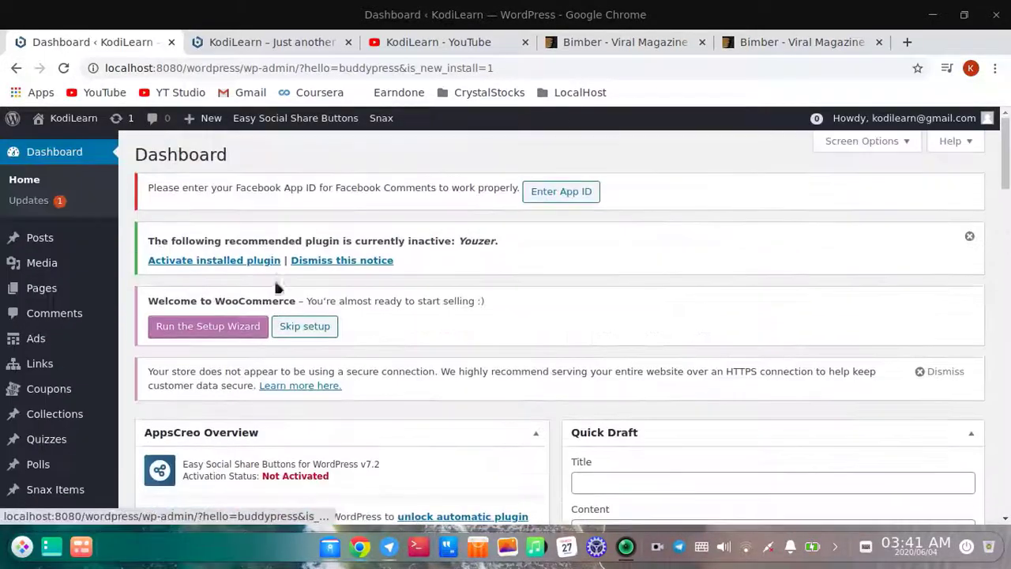
Activate the installed Youzer plugin and go back to the Dashboard.
left_click(223, 262)
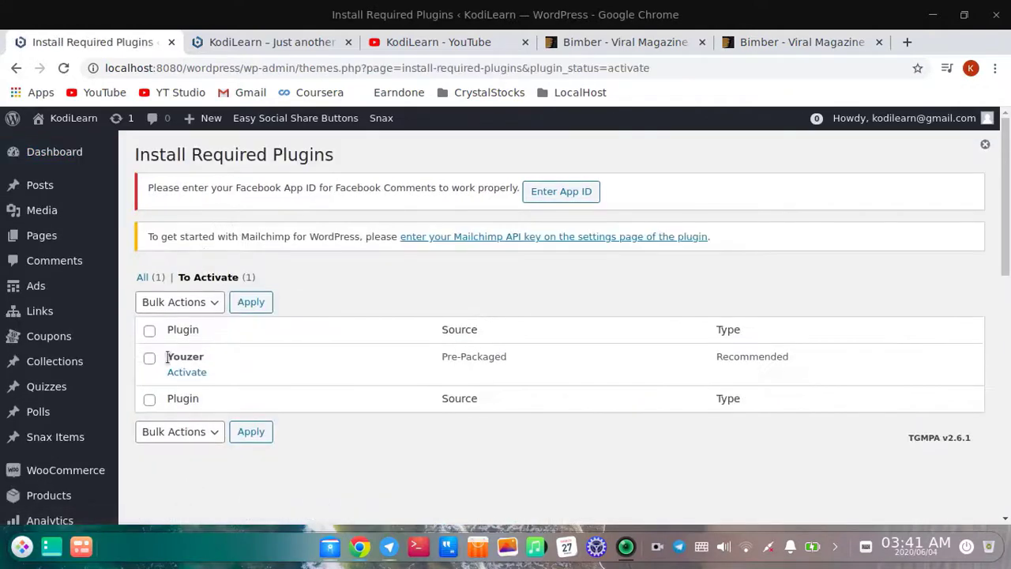
left_click(186, 372)
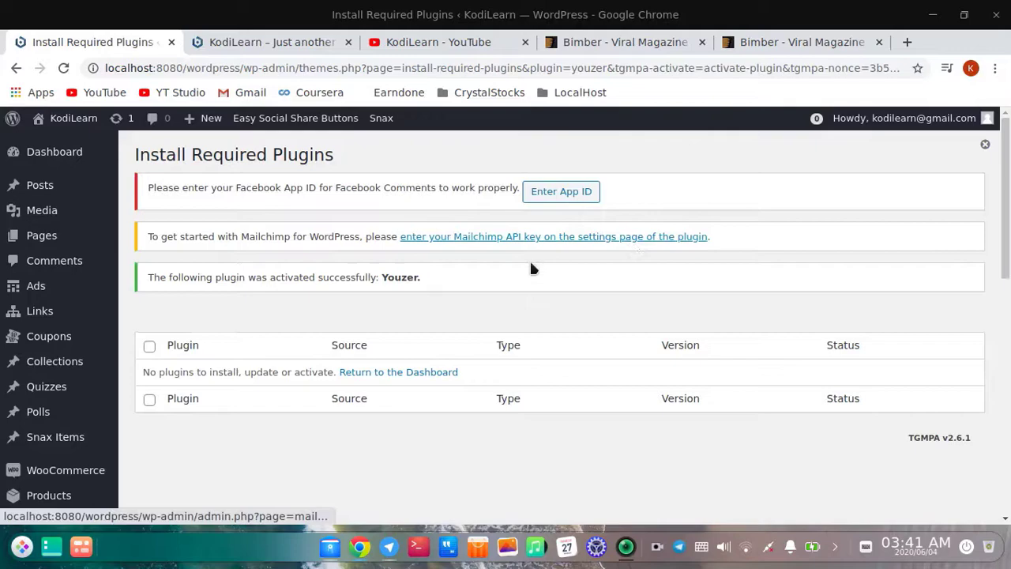
left_click(42, 160)
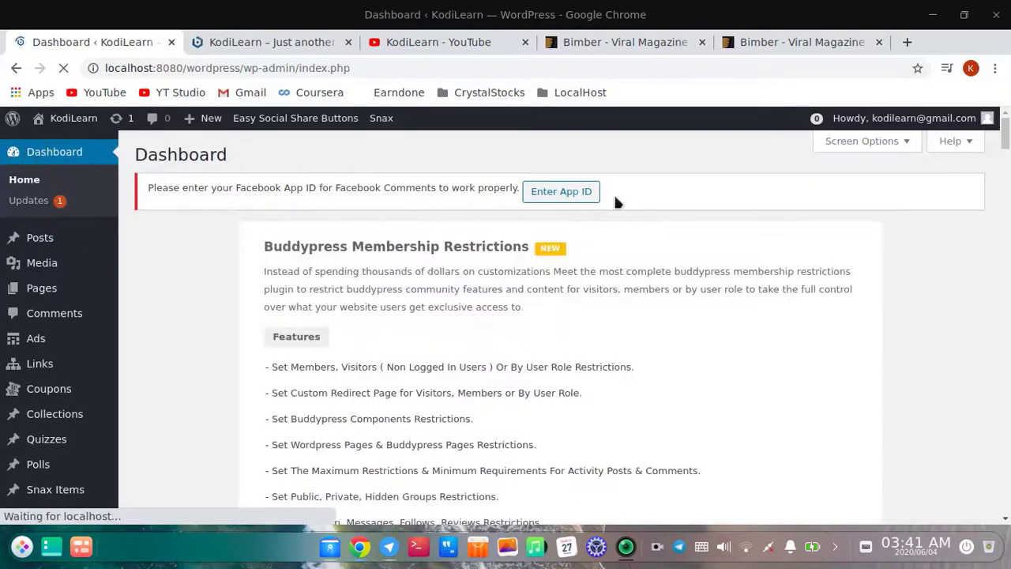
scroll(616, 202, "down", 6)
Check which Dashboard boxes are shown under Screen Options.
left_click_drag(1009, 207, 1009, 54)
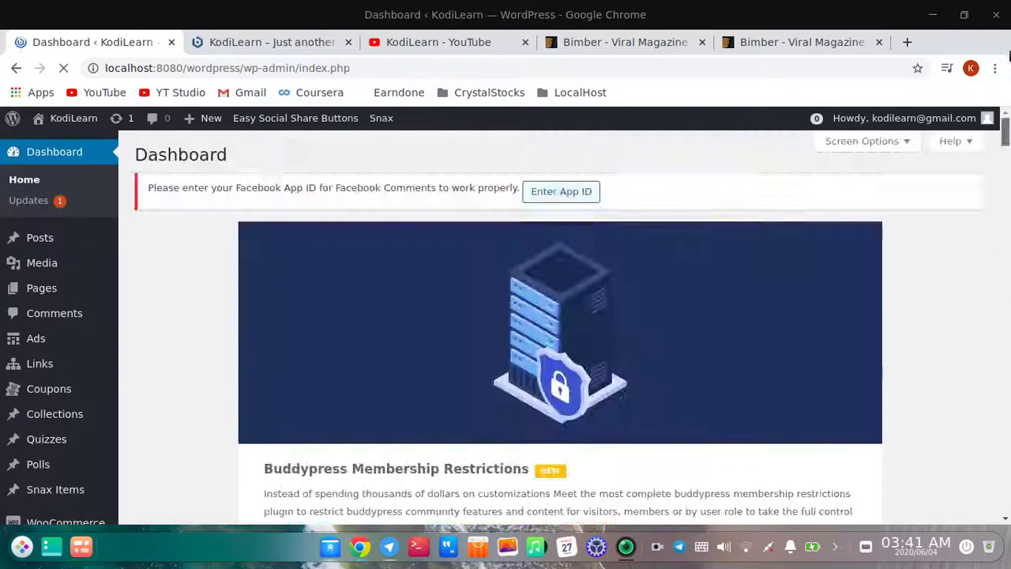
left_click(887, 139)
scroll(822, 332, "down", 15)
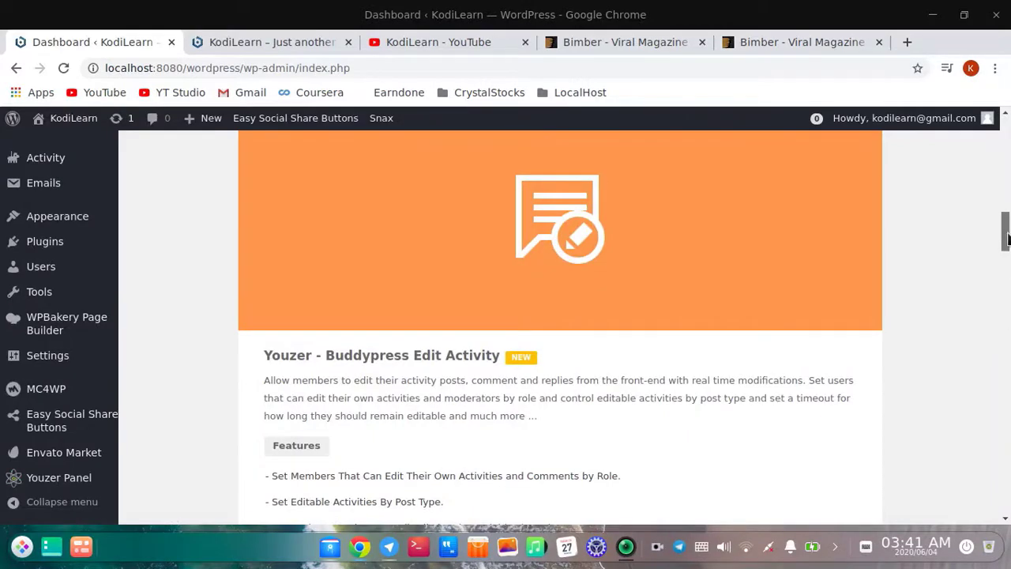
left_click_drag(1008, 239, 932, 20)
scroll(209, 274, "down", 6)
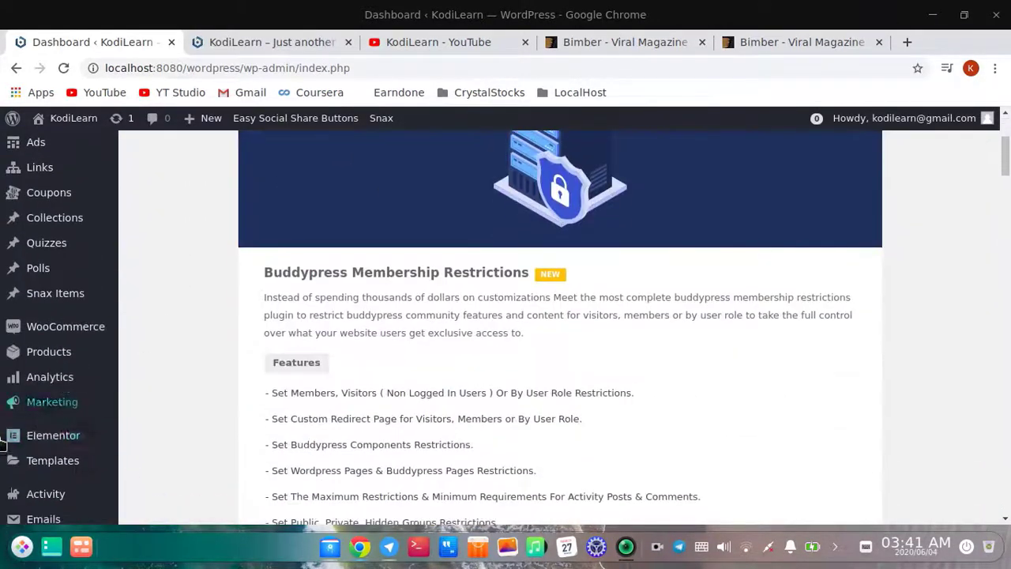
scroll(158, 325, "up", 6)
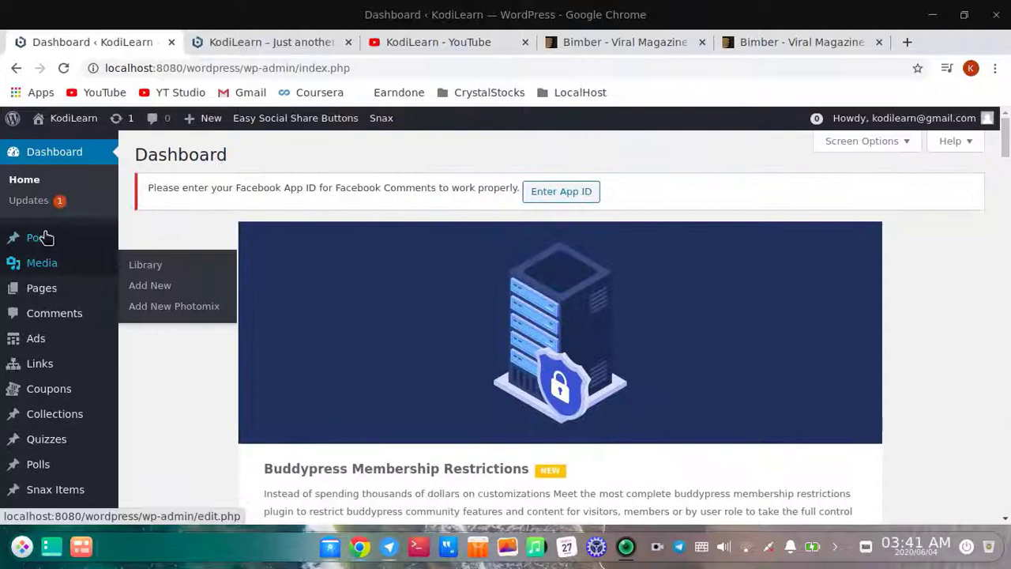
Browse the admin sidebar menus to see the available sections.
mouse_move(60, 286)
mouse_move(73, 356)
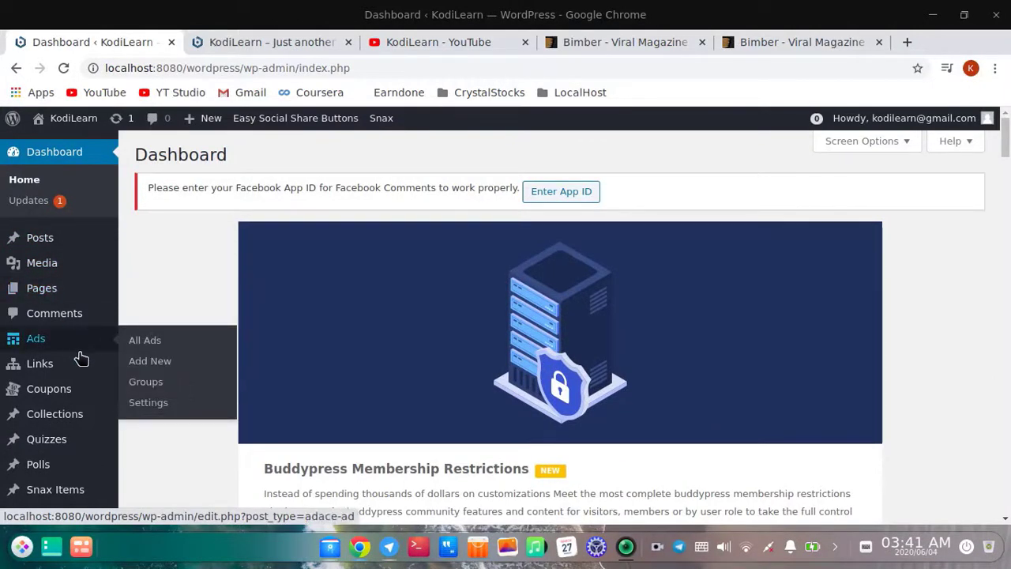
scroll(83, 407, "down", 1)
mouse_move(82, 405)
scroll(49, 415, "down", 4)
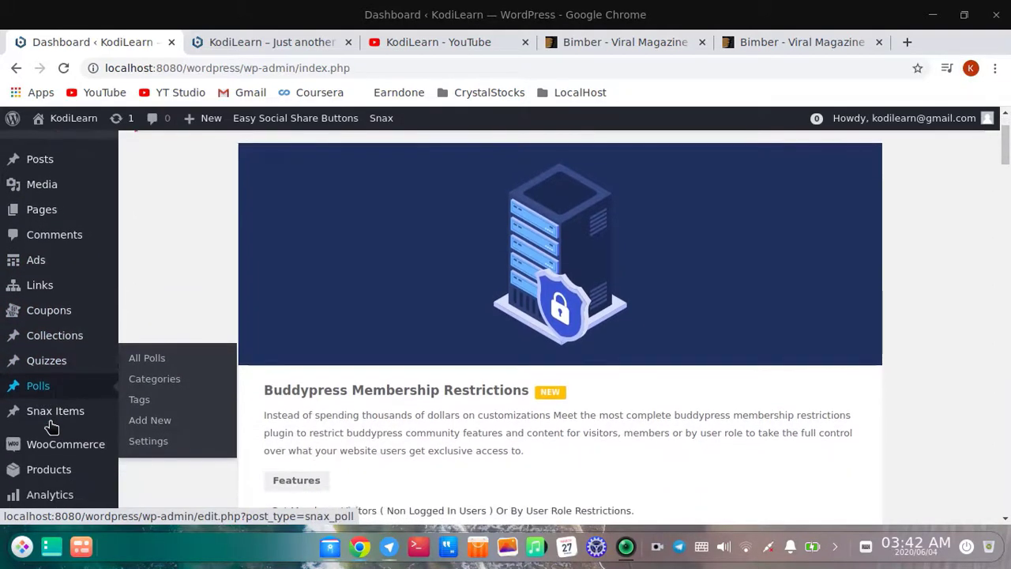
mouse_move(49, 372)
scroll(56, 339, "down", 5)
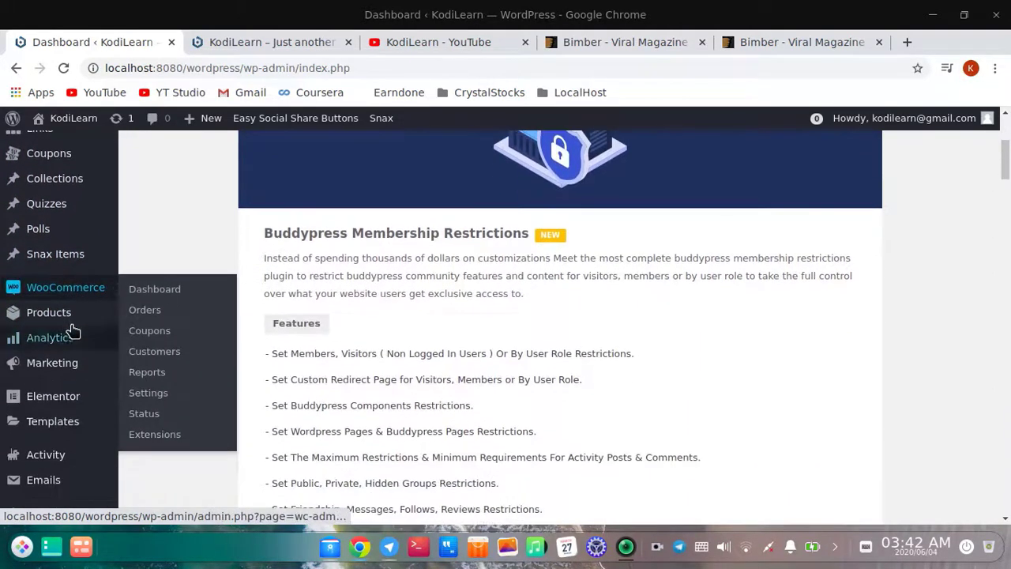
mouse_move(62, 329)
scroll(48, 229, "down", 2)
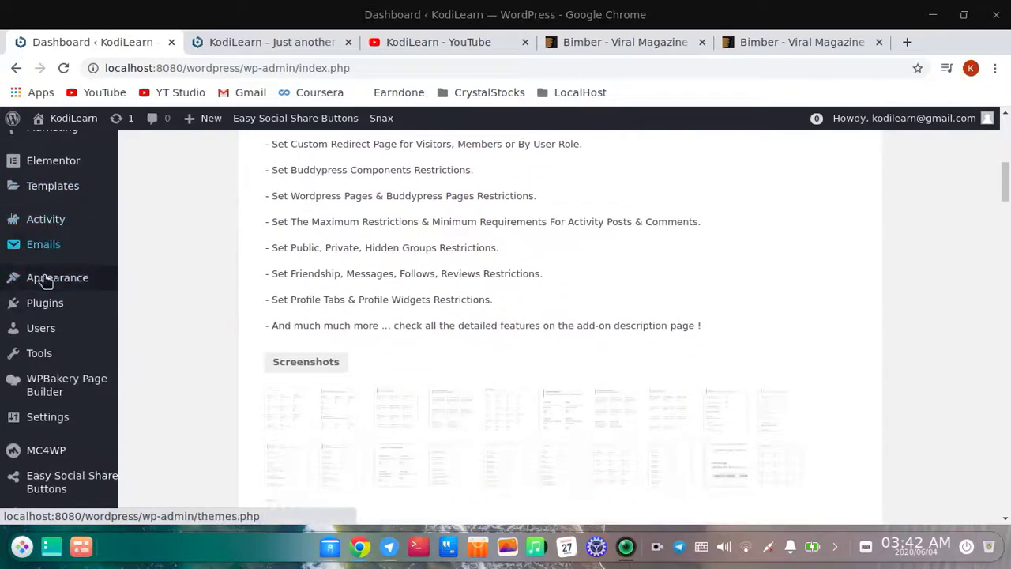
scroll(40, 293, "down", 5)
Open Bimber's Theme Options page under Appearance.
mouse_move(40, 316)
scroll(32, 411, "down", 3)
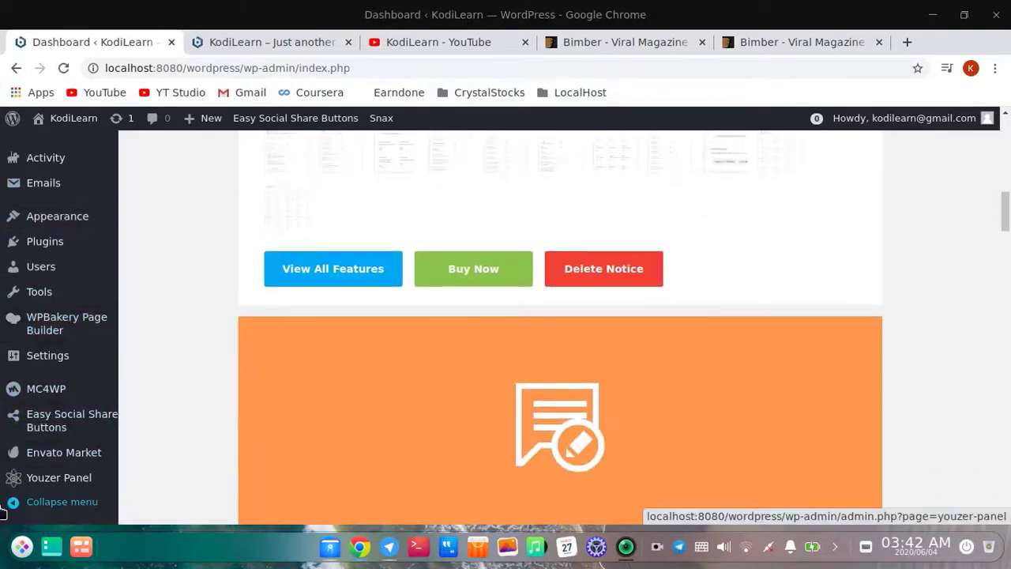
mouse_move(54, 486)
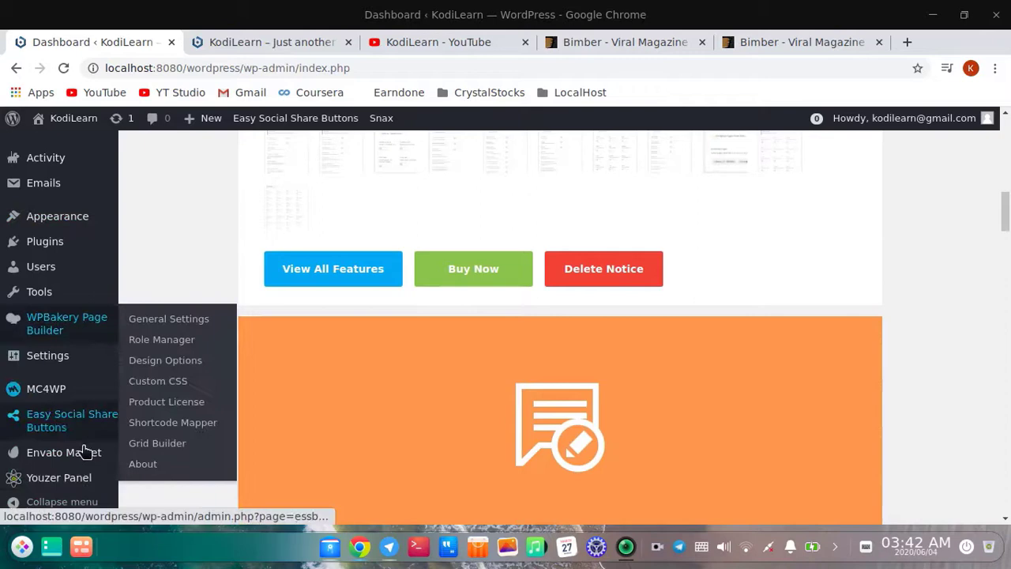
scroll(68, 384, "up", 3)
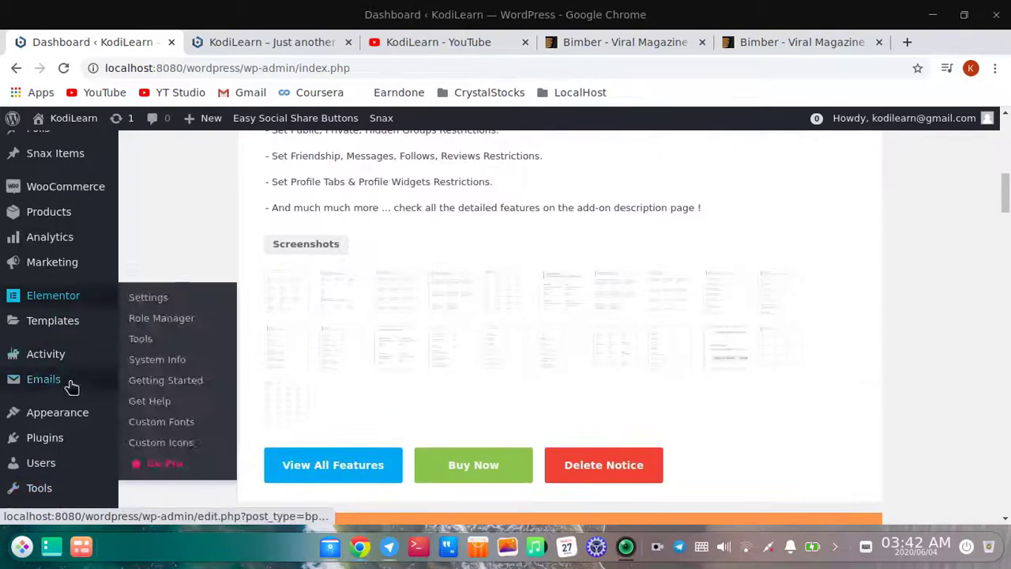
left_click(166, 466)
scroll(245, 381, "up", 3)
scroll(245, 381, "down", 5)
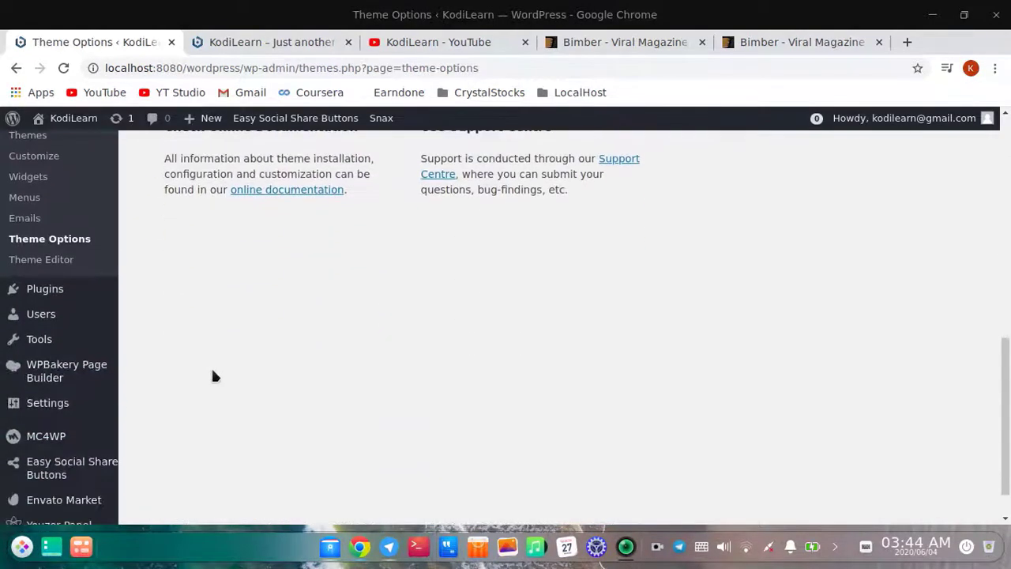
Check the Bimber theme's registration status.
scroll(226, 379, "up", 2)
scroll(160, 350, "up", 6)
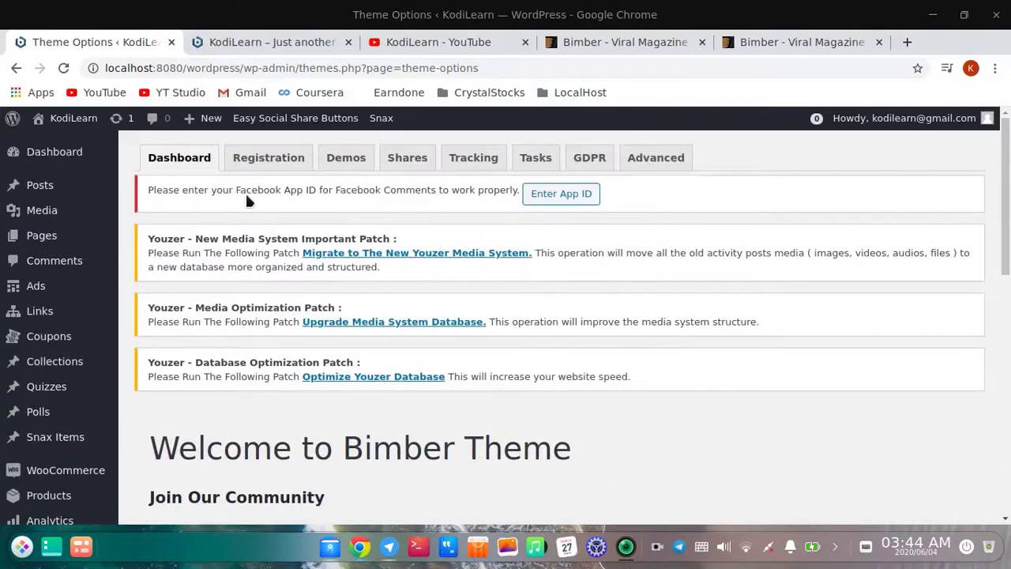
left_click(269, 158)
scroll(297, 387, "down", 3)
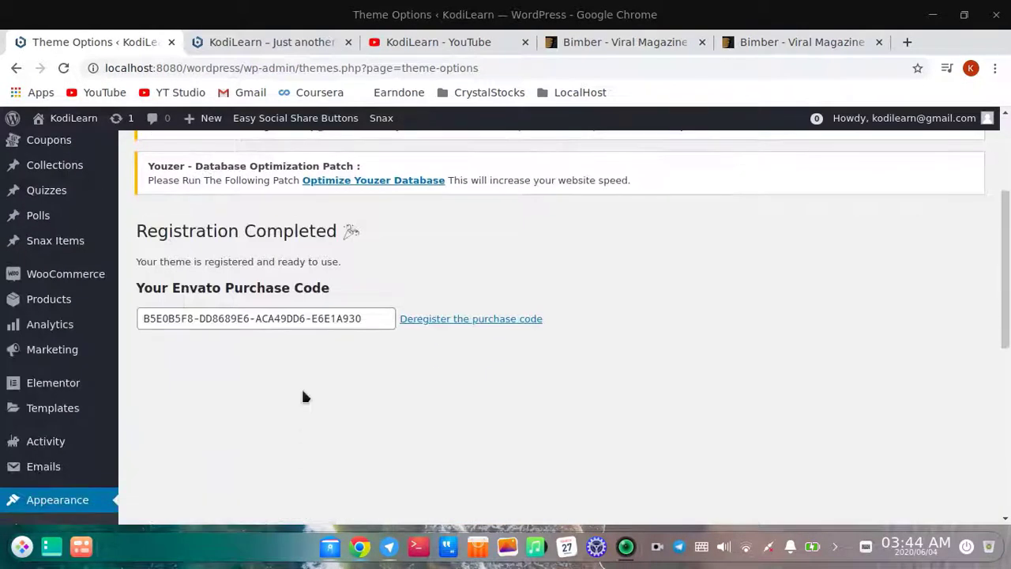
scroll(304, 384, "up", 3)
Import the Main demo with the All option ticked.
left_click(357, 162)
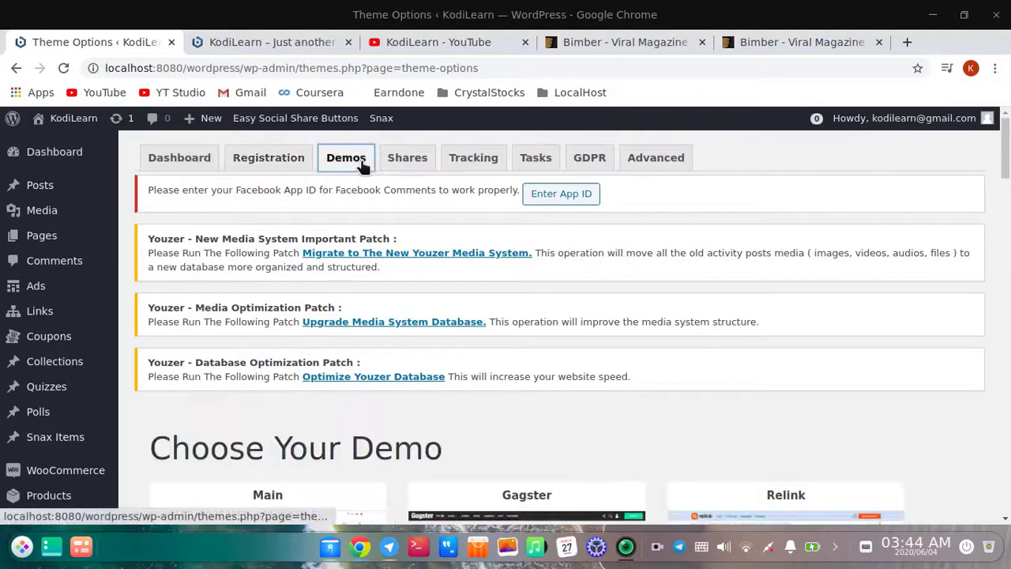
scroll(323, 361, "down", 5)
scroll(372, 370, "down", 5)
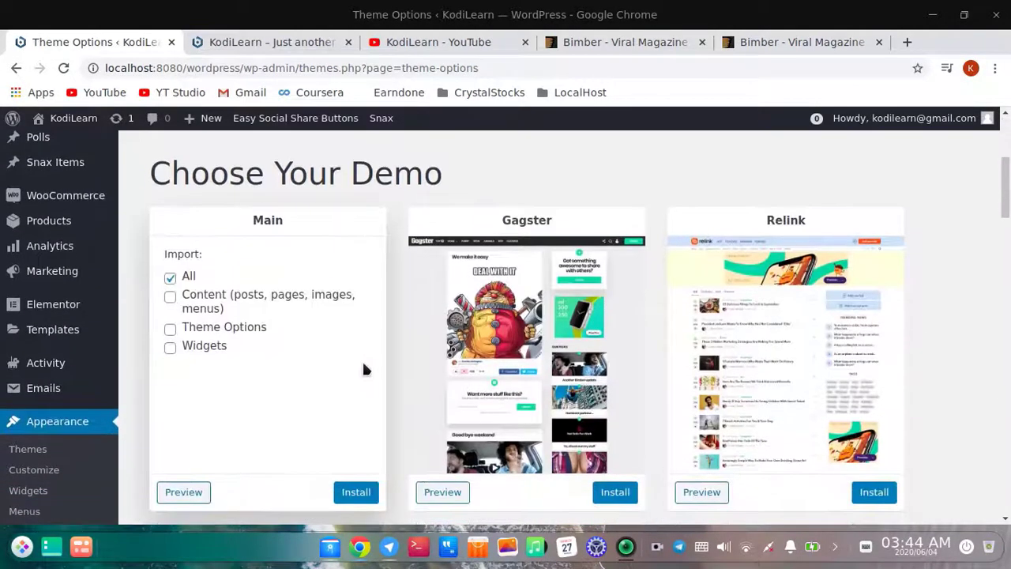
scroll(229, 342, "up", 2)
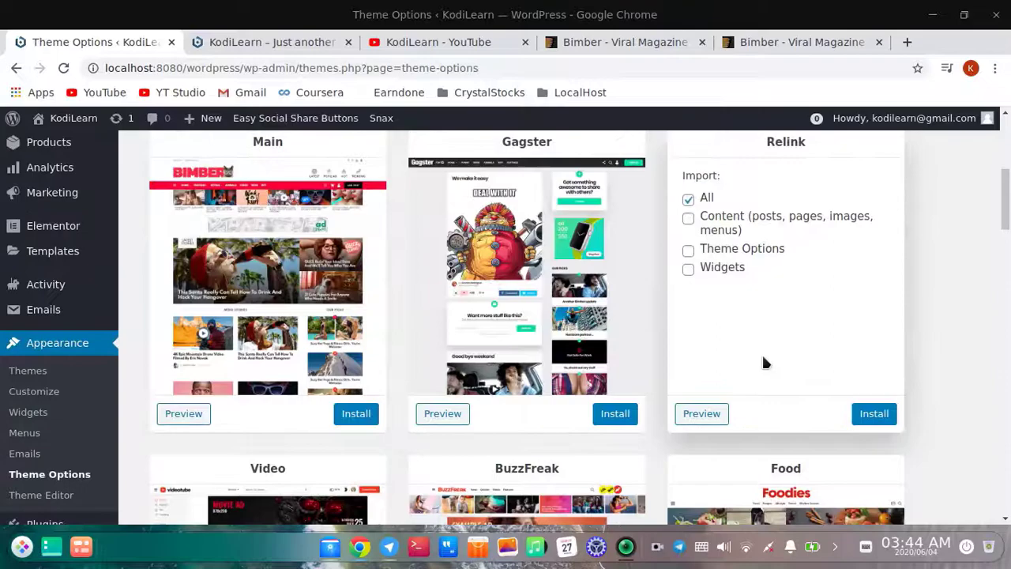
scroll(762, 352, "down", 6)
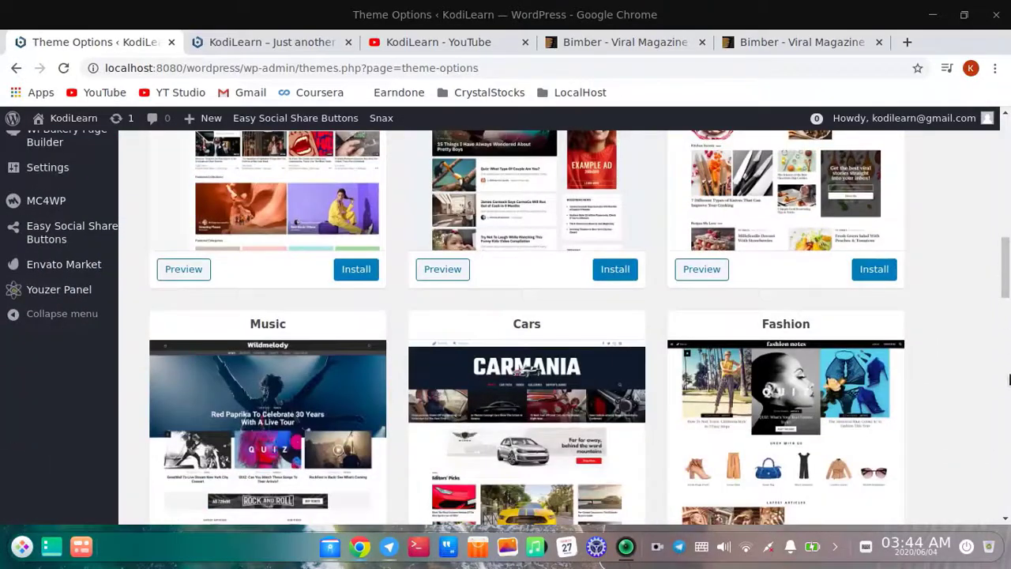
left_click_drag(1007, 267, 1009, 192)
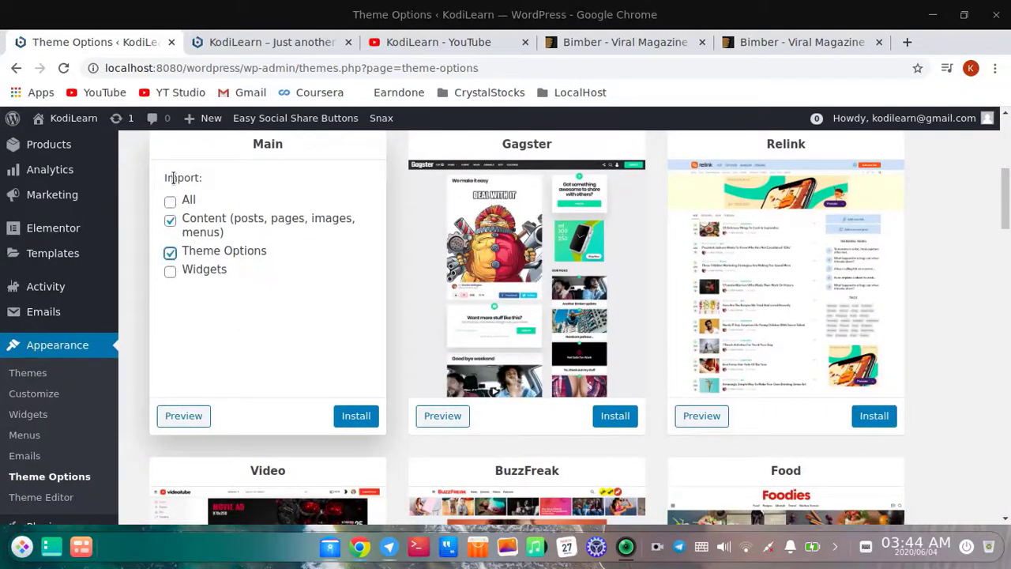
left_click(170, 201)
left_click(349, 421)
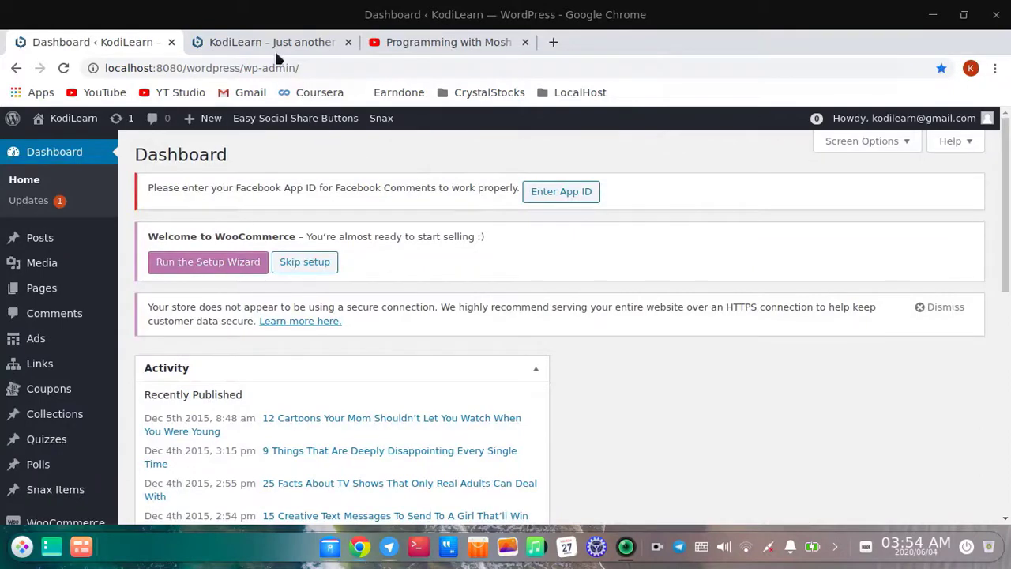
Browse the homepage showing the imported Main demo posts.
left_click(286, 37)
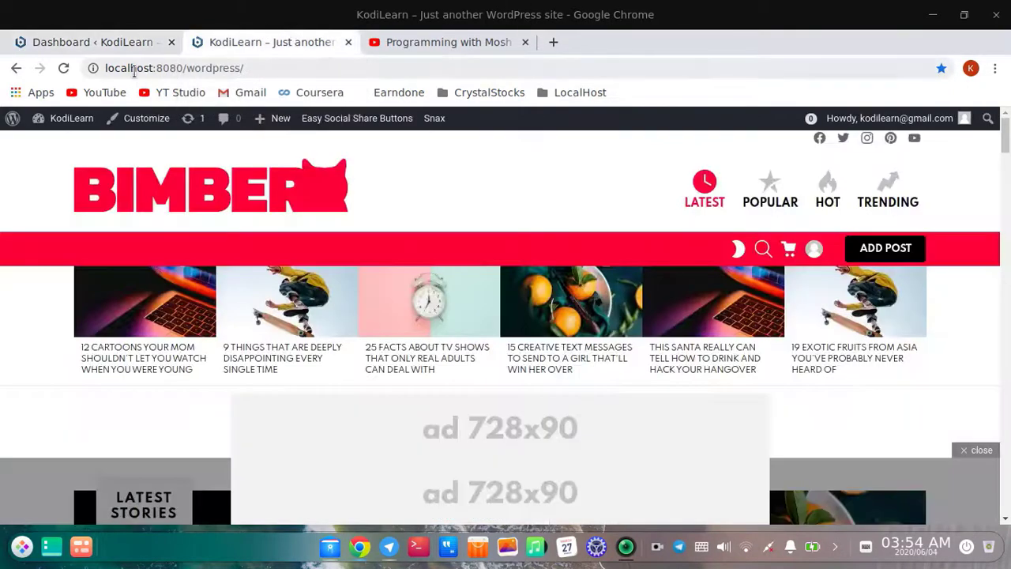
scroll(296, 229, "down", 3)
scroll(340, 300, "up", 3)
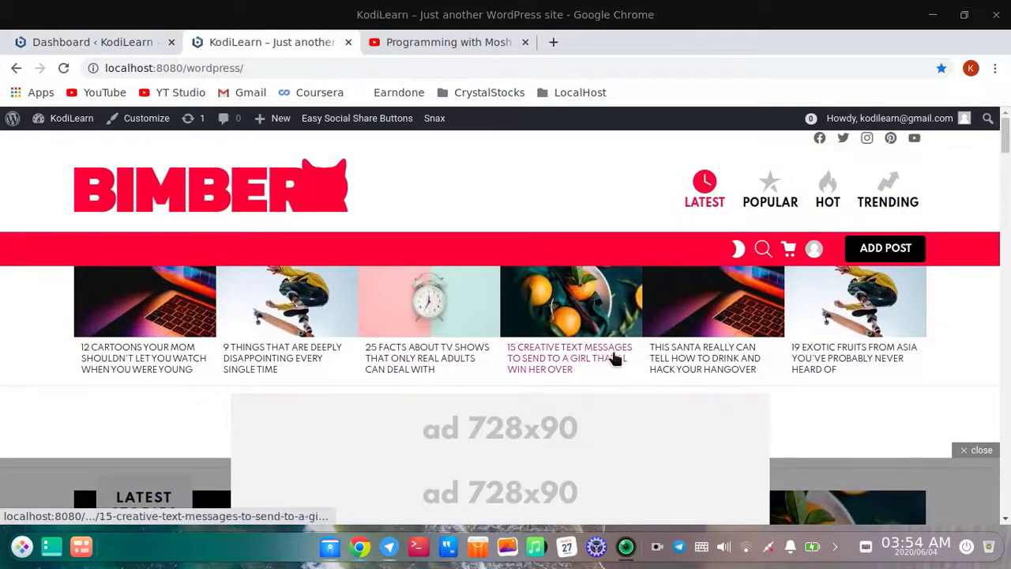
scroll(380, 351, "down", 3)
scroll(327, 415, "up", 3)
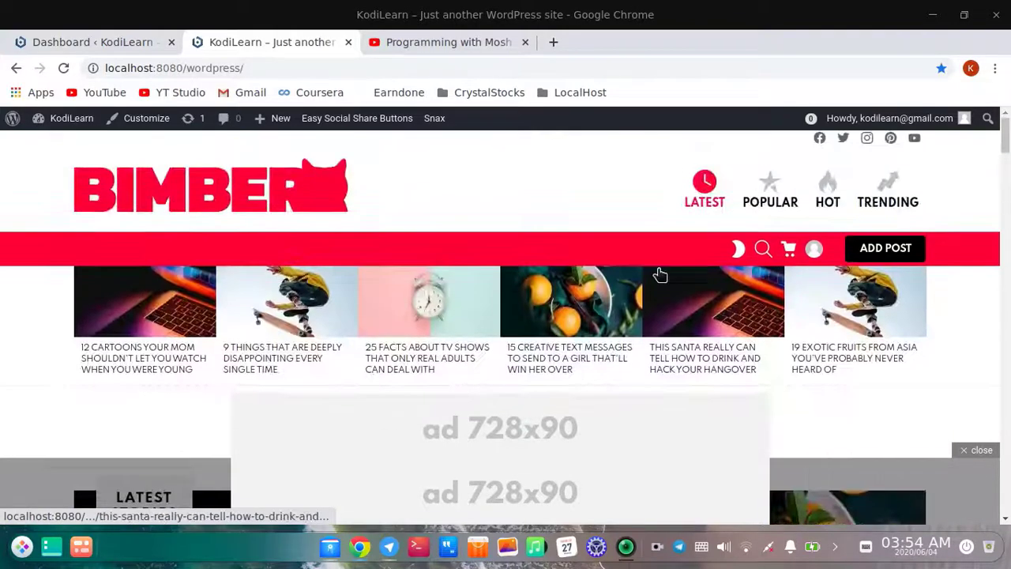
scroll(656, 274, "down", 2)
scroll(447, 401, "down", 1)
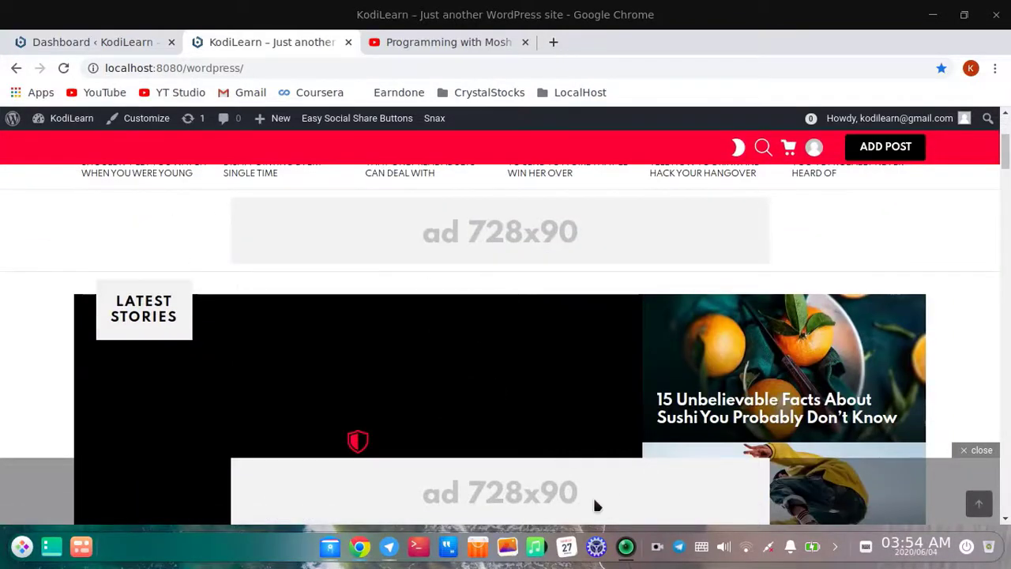
Toggle the site's dark mode on and off, then open the Popular page.
left_click(40, 42)
scroll(43, 371, "down", 2)
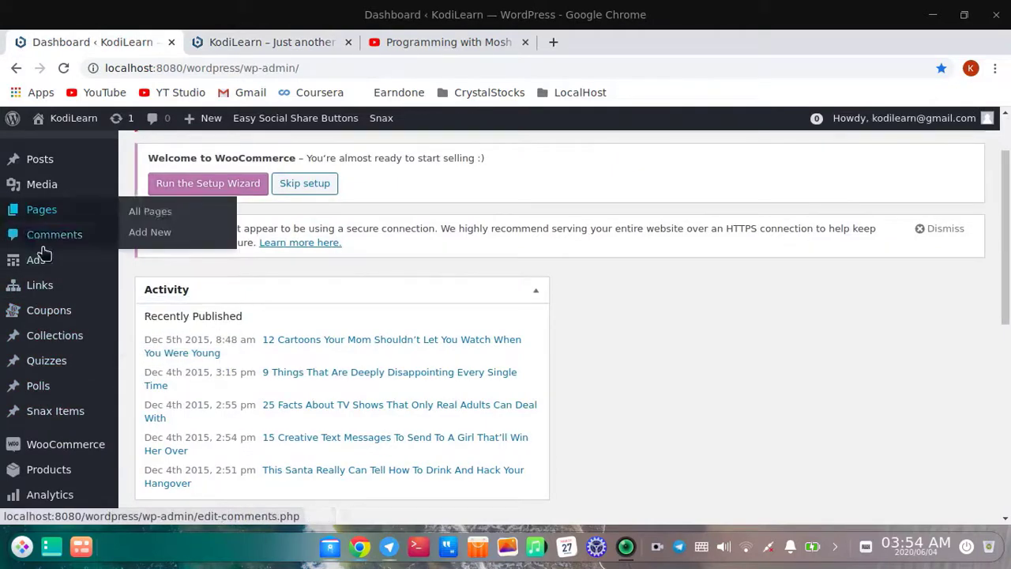
mouse_move(63, 272)
left_click(252, 42)
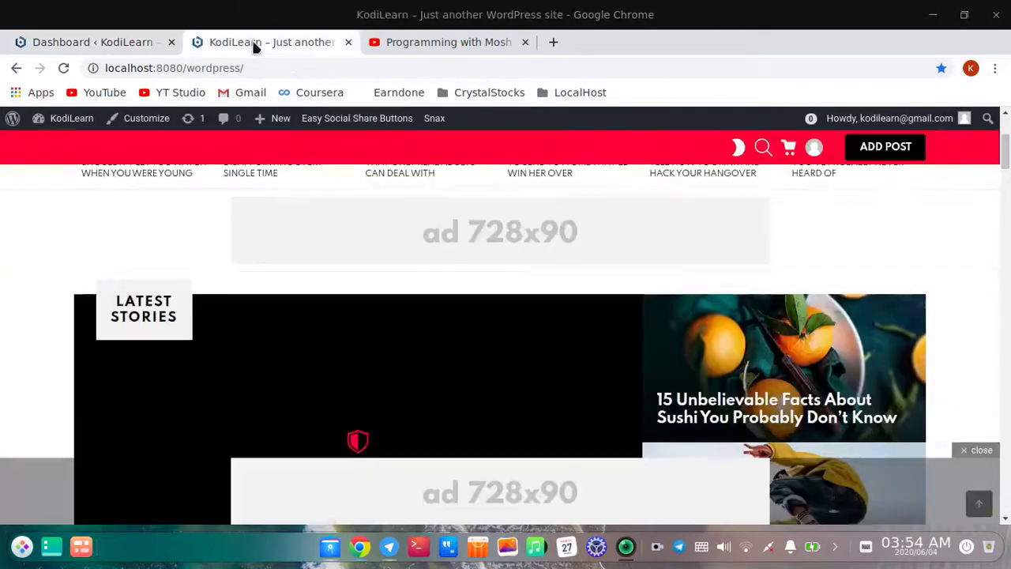
scroll(708, 193, "up", 4)
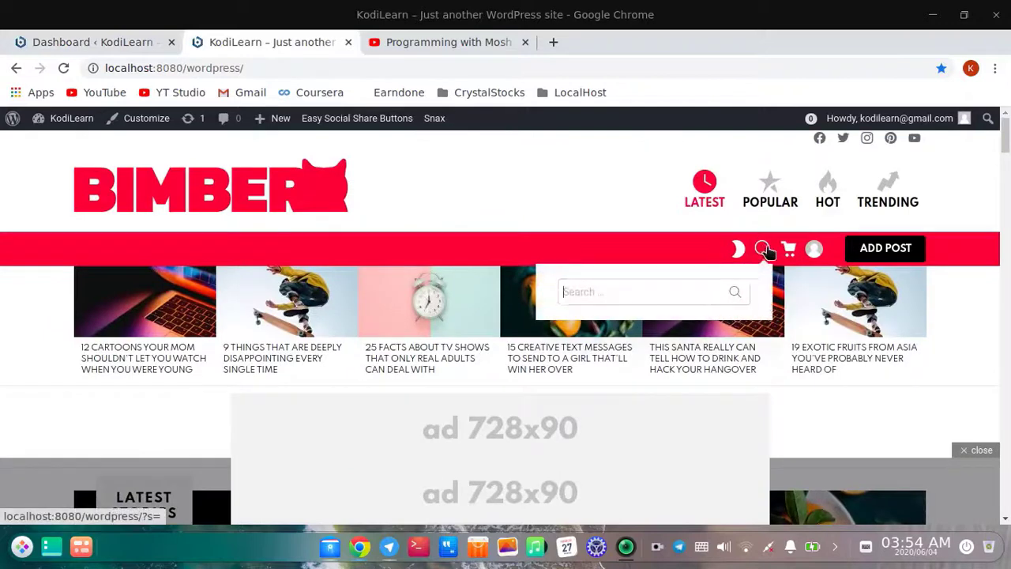
left_click(737, 249)
left_click(736, 252)
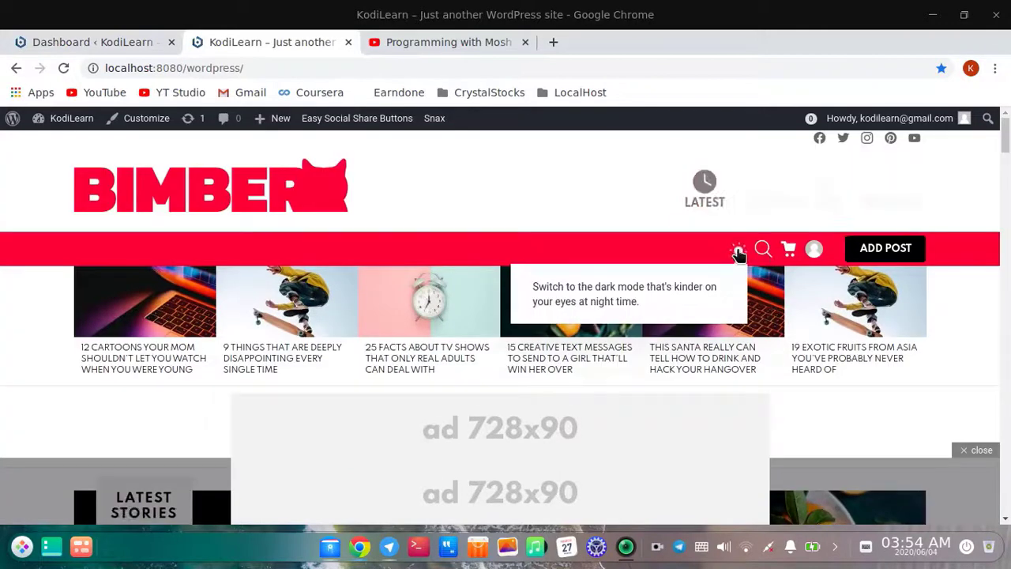
left_click(766, 199)
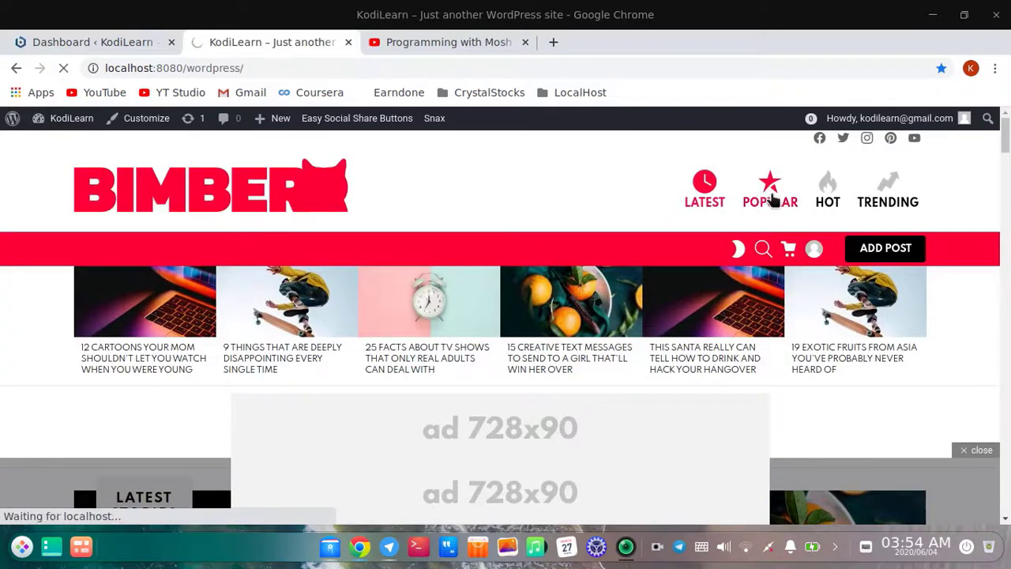